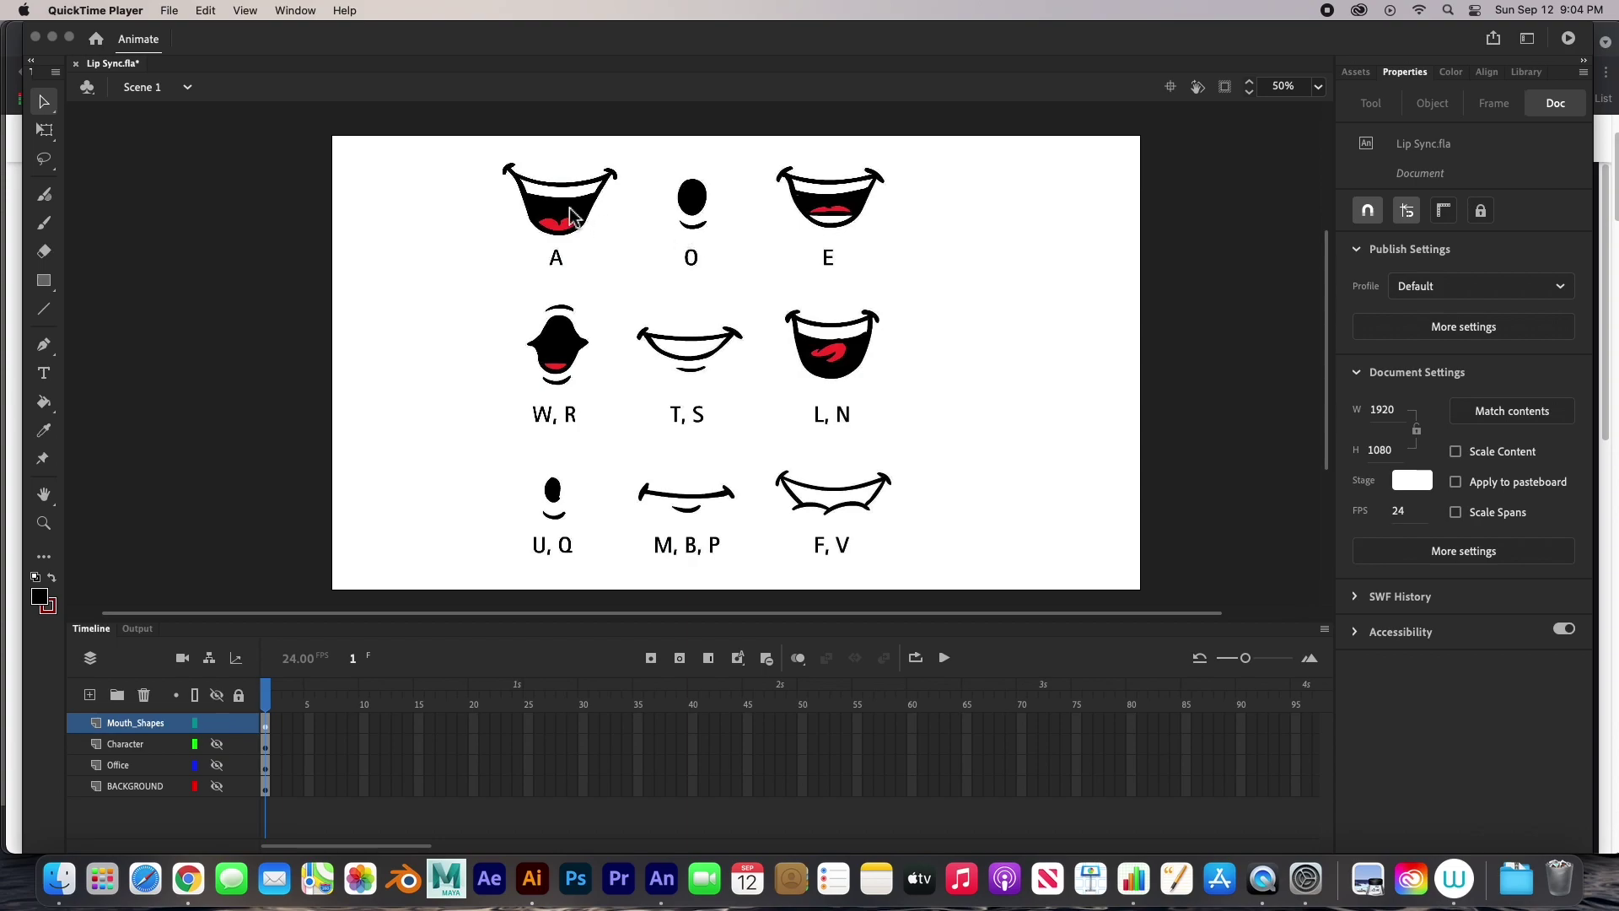
- Nudge the mouth-shapes sheet right, lock the Mouth_Shapes layer, and set its alpha to 14%
click(188, 880)
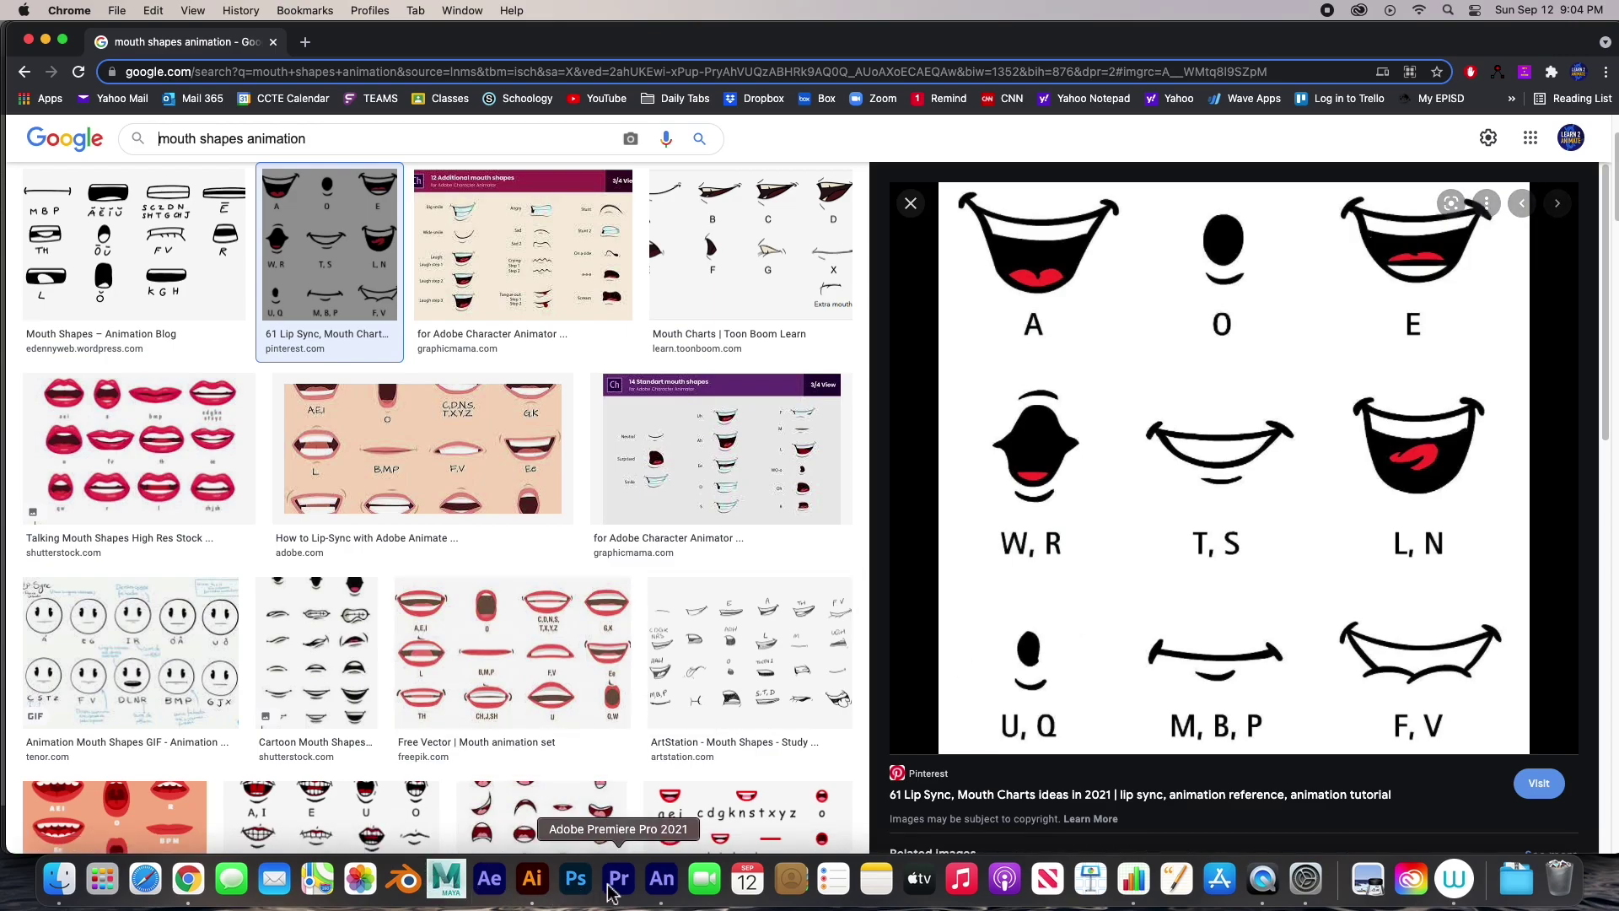
click(662, 878)
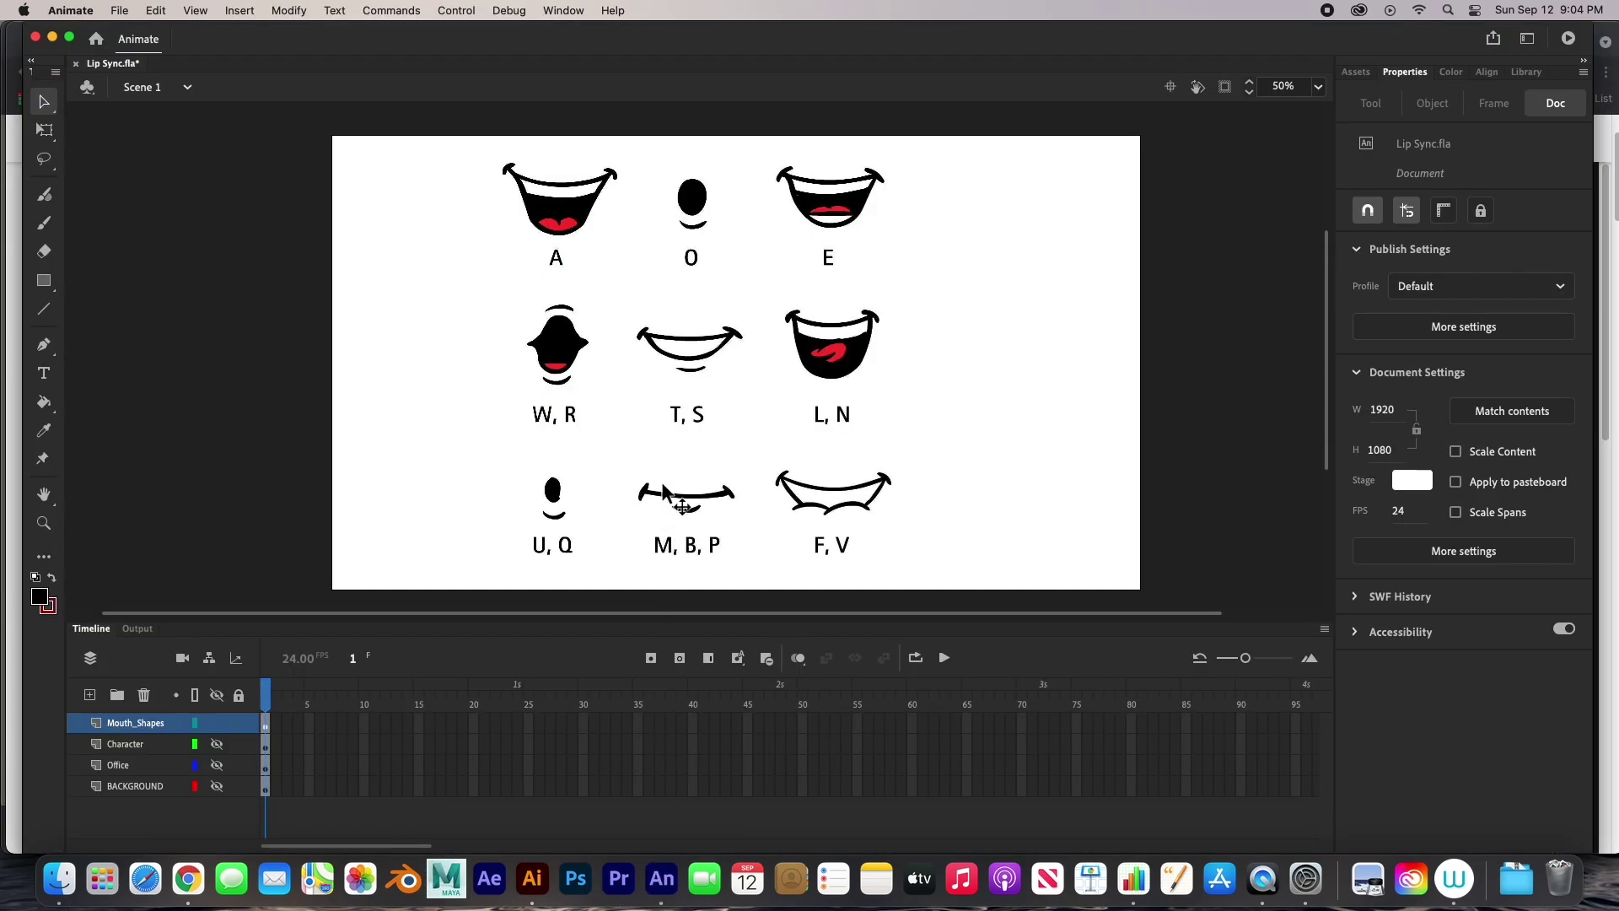
click(663, 420)
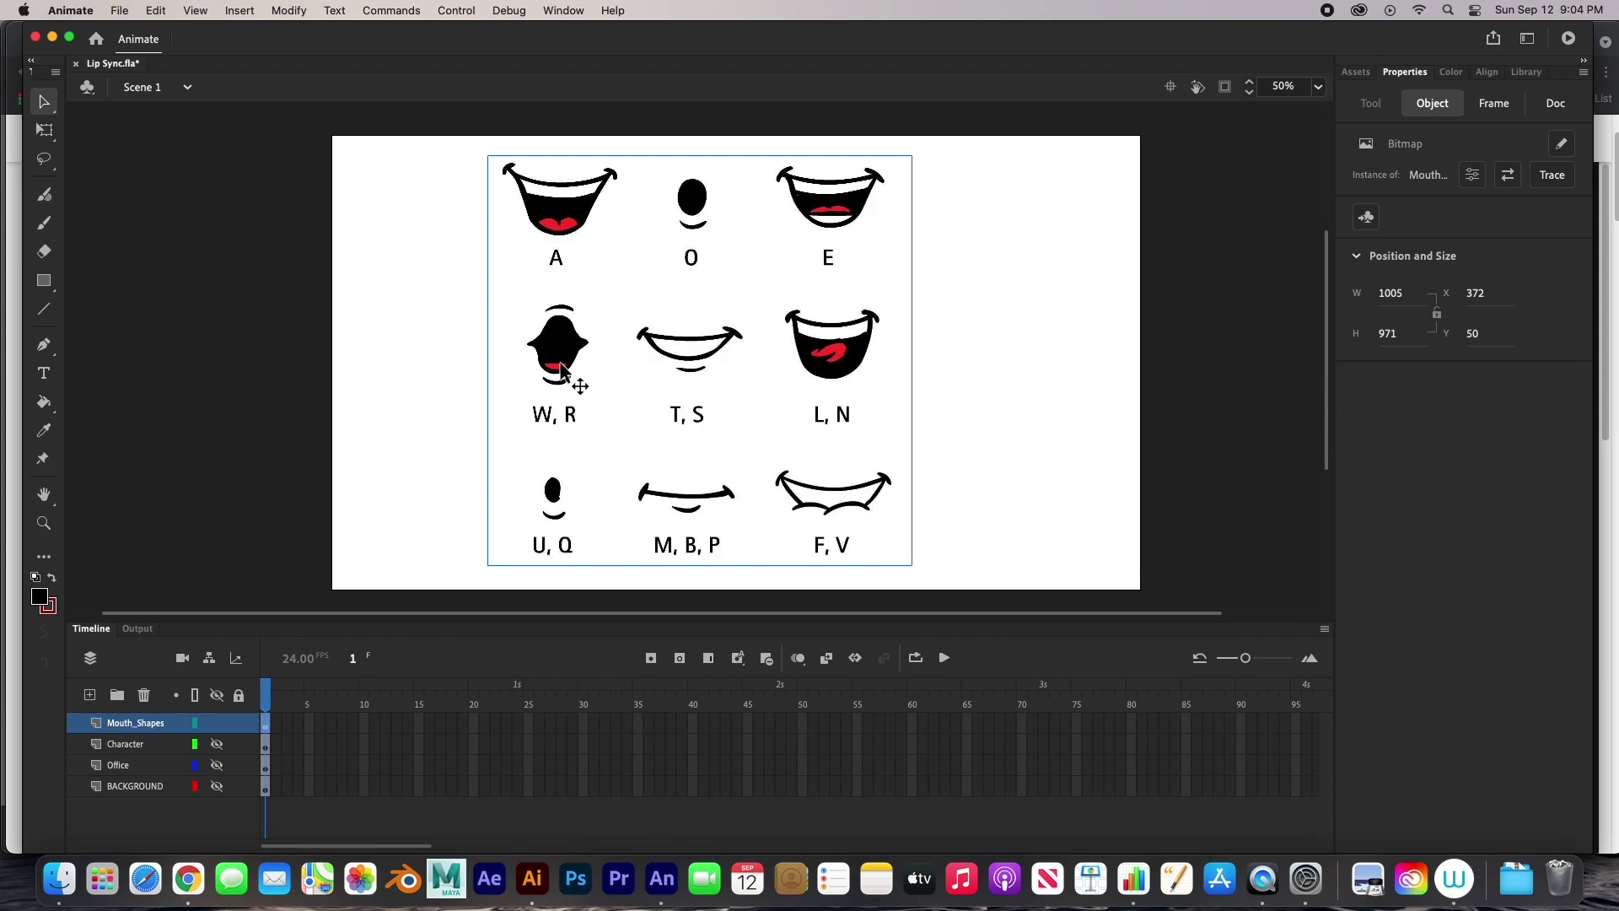
mouse_move(561, 369)
mouse_down()
mouse_move(462, 399)
mouse_move(632, 377)
mouse_move(76, 370)
mouse_move(572, 310)
mouse_move(582, 348)
mouse_up()
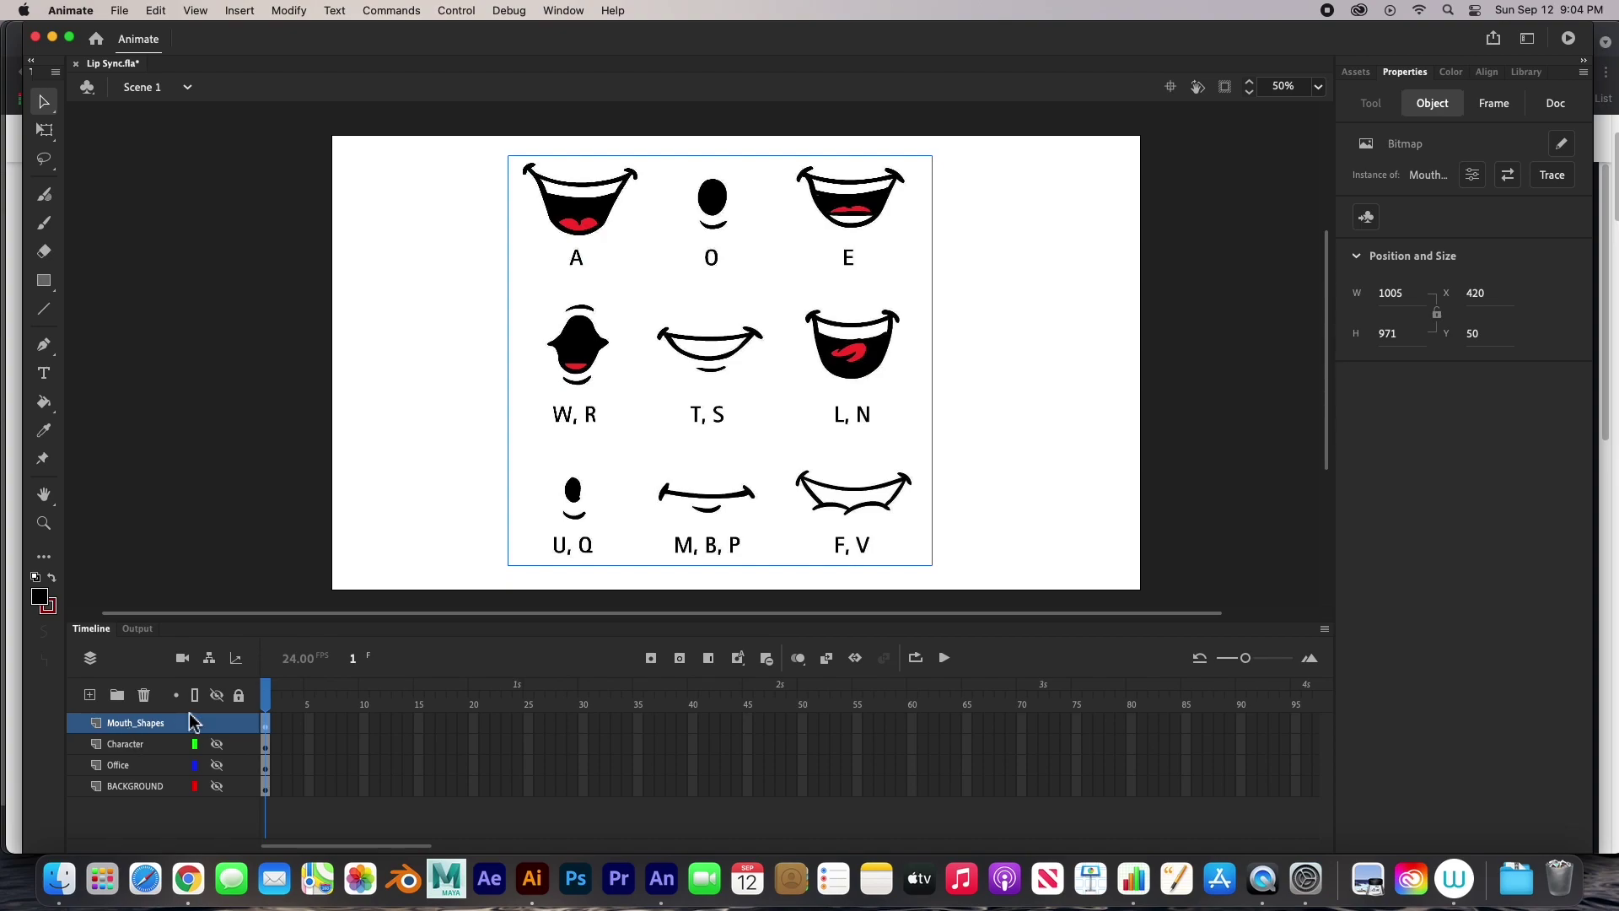
click(237, 724)
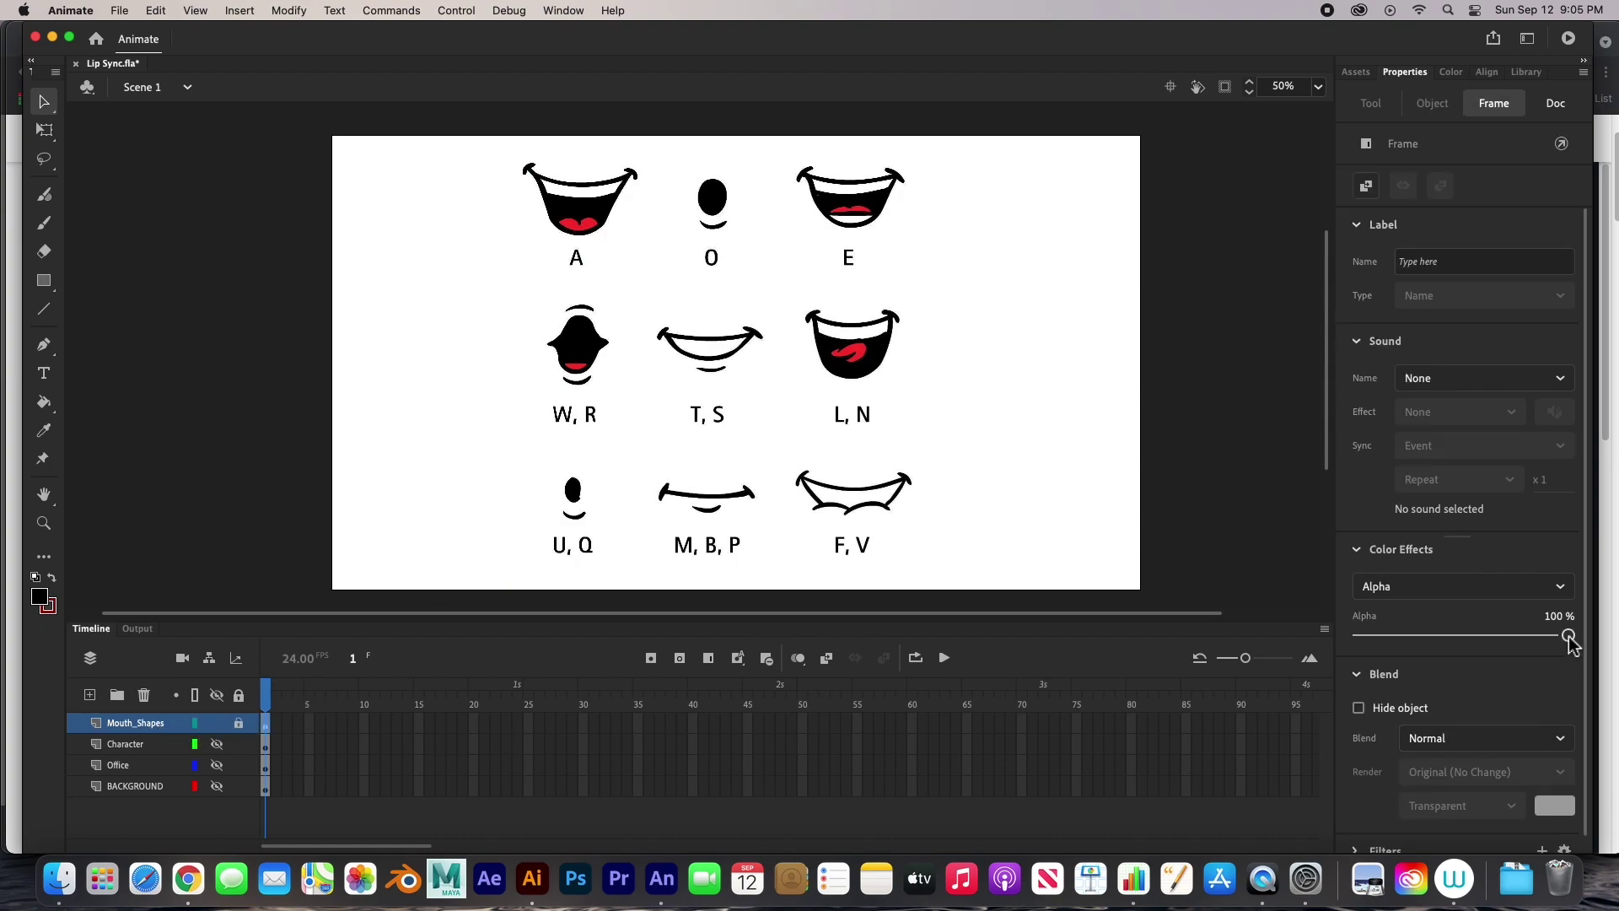
drag(1568, 639, 1380, 639)
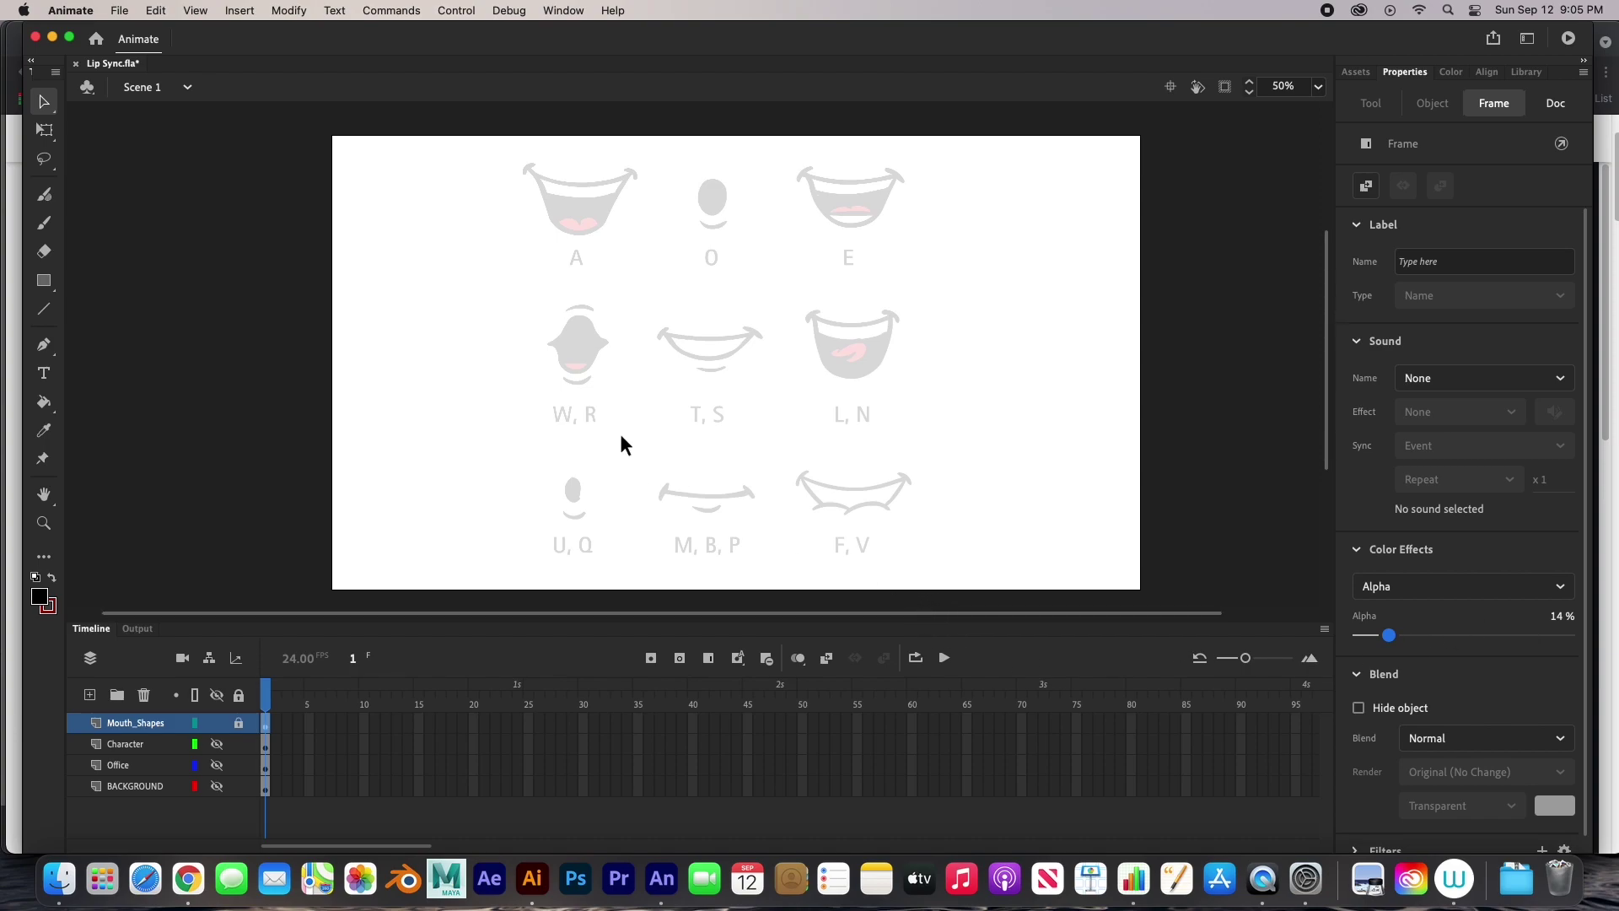
- Add a new empty layer, Layer_7, above the Mouth_Shapes layer
click(89, 695)
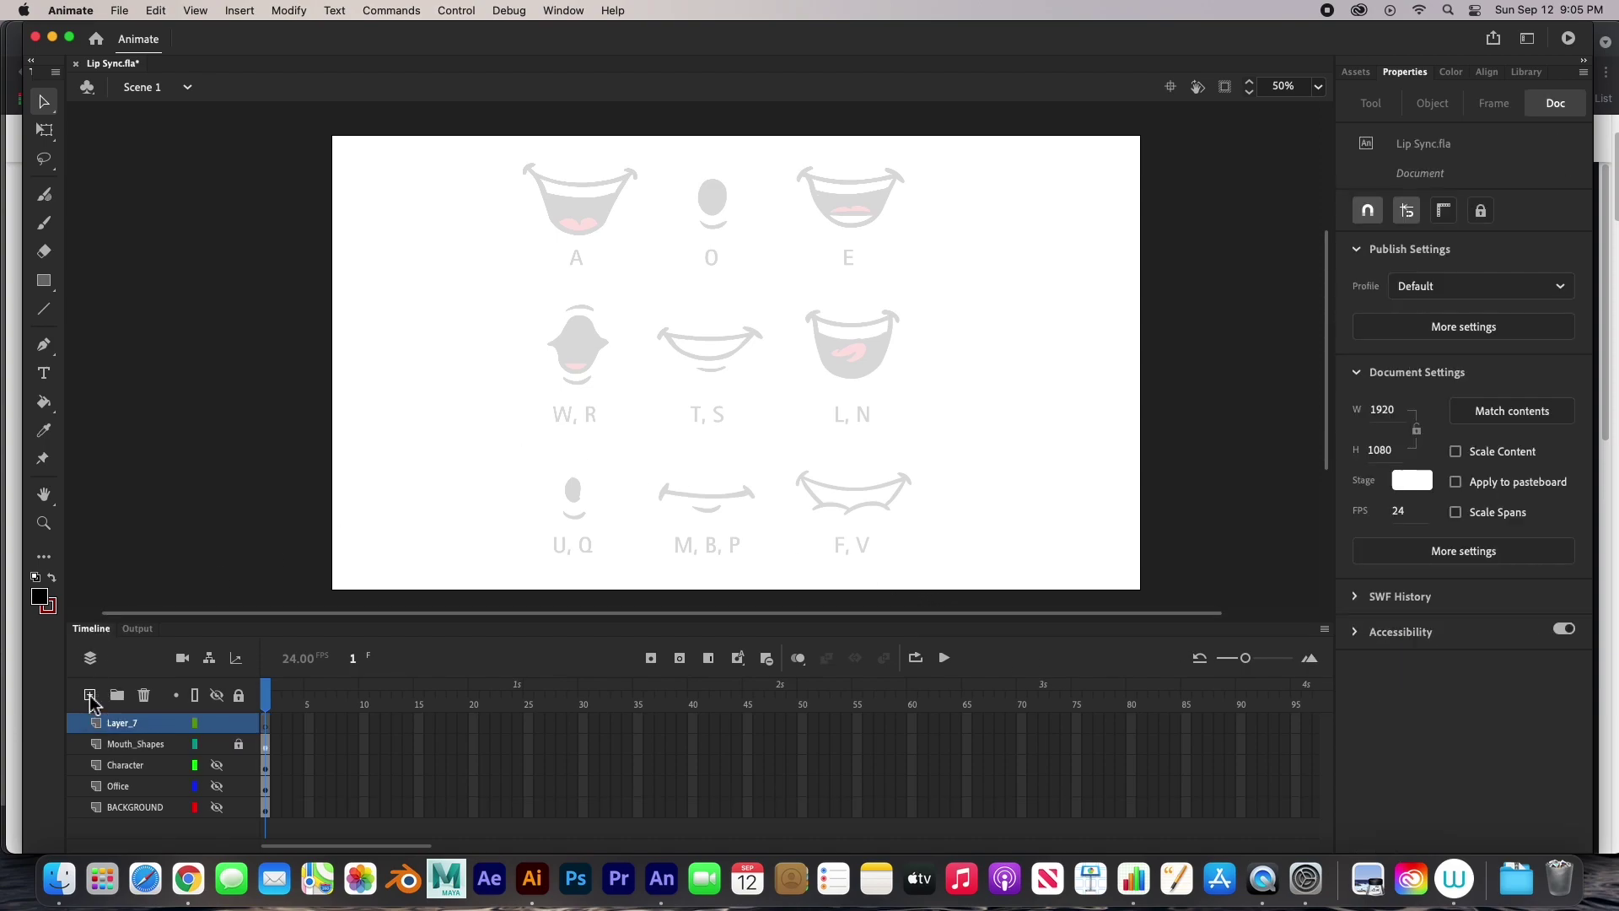
click(128, 730)
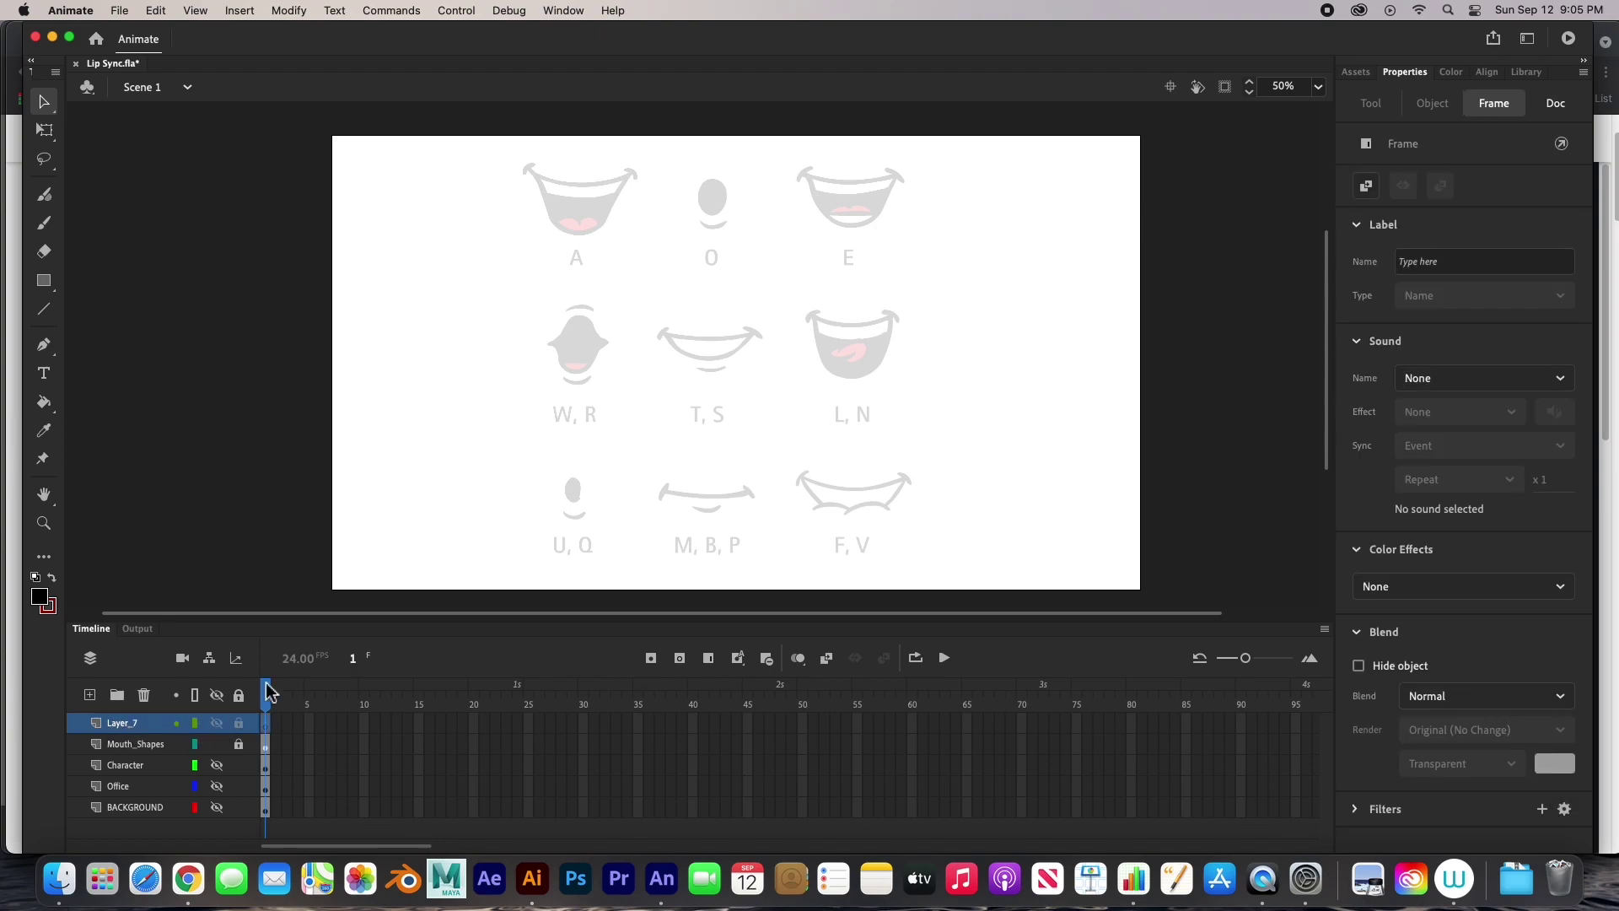
click(589, 202)
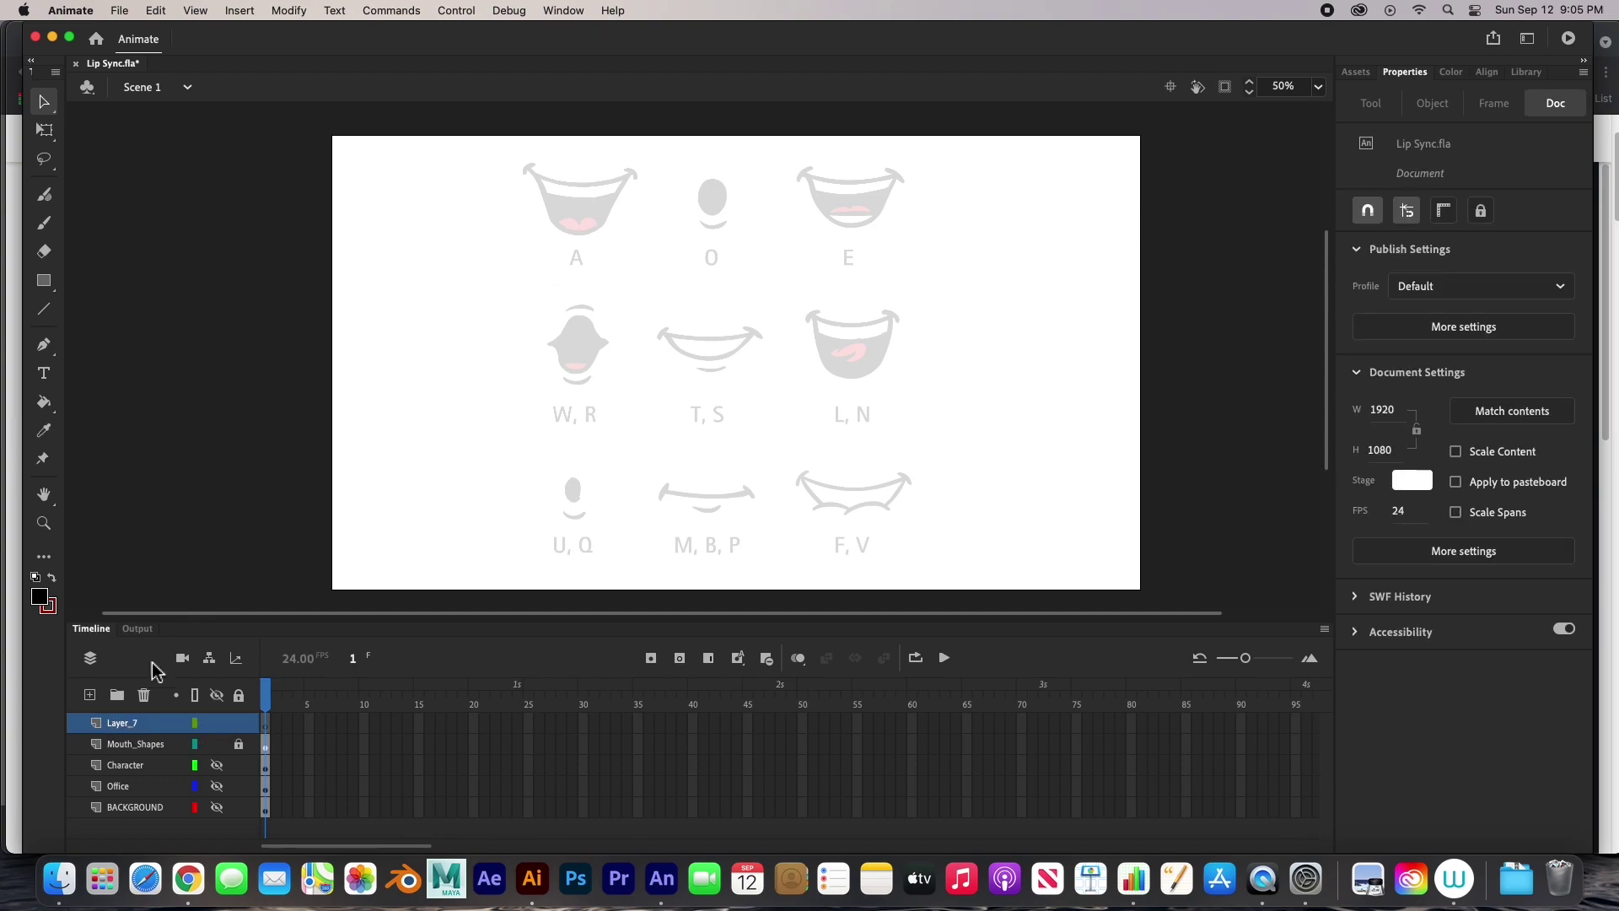
- Zoom to 200% on the A mouth and frame it in view
click(625, 261)
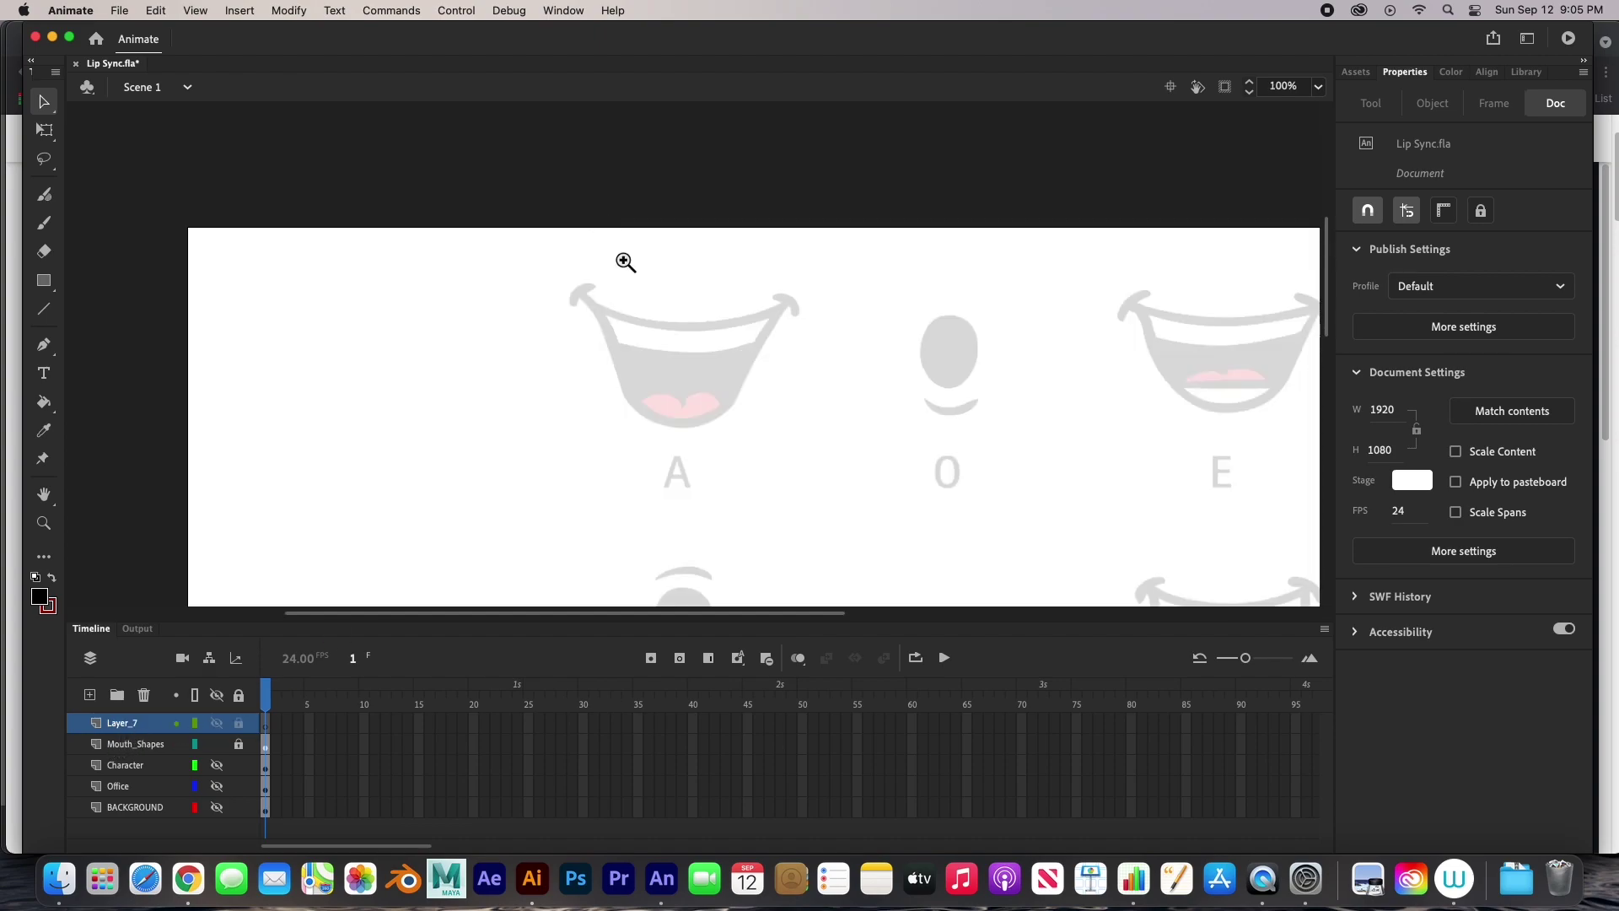
click(664, 364)
drag(764, 362, 667, 350)
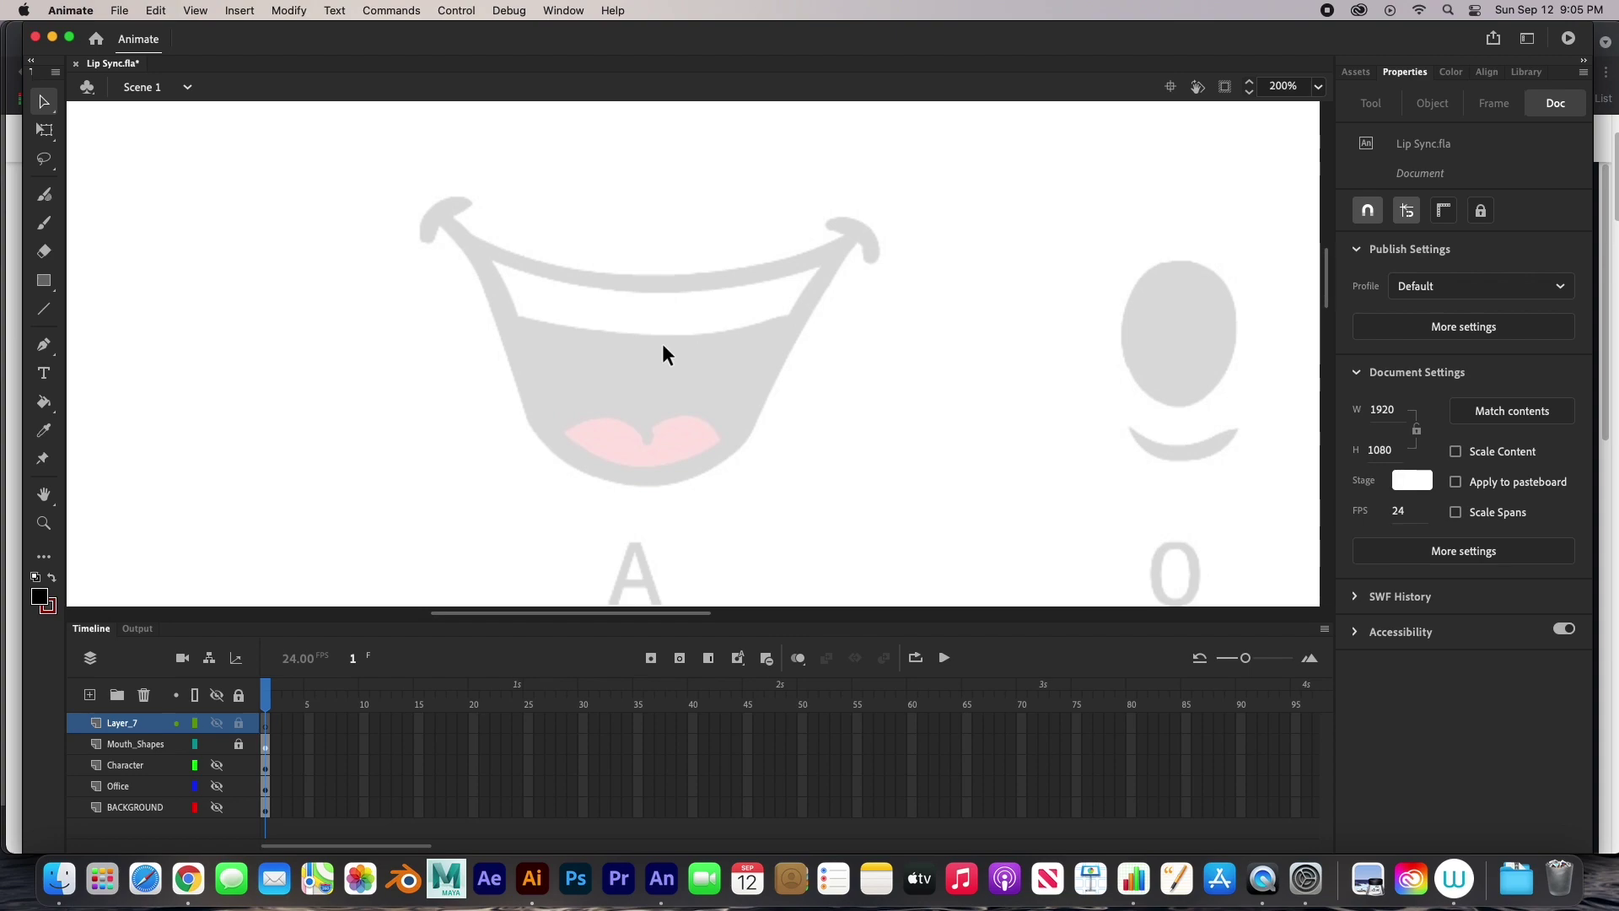
click(44, 225)
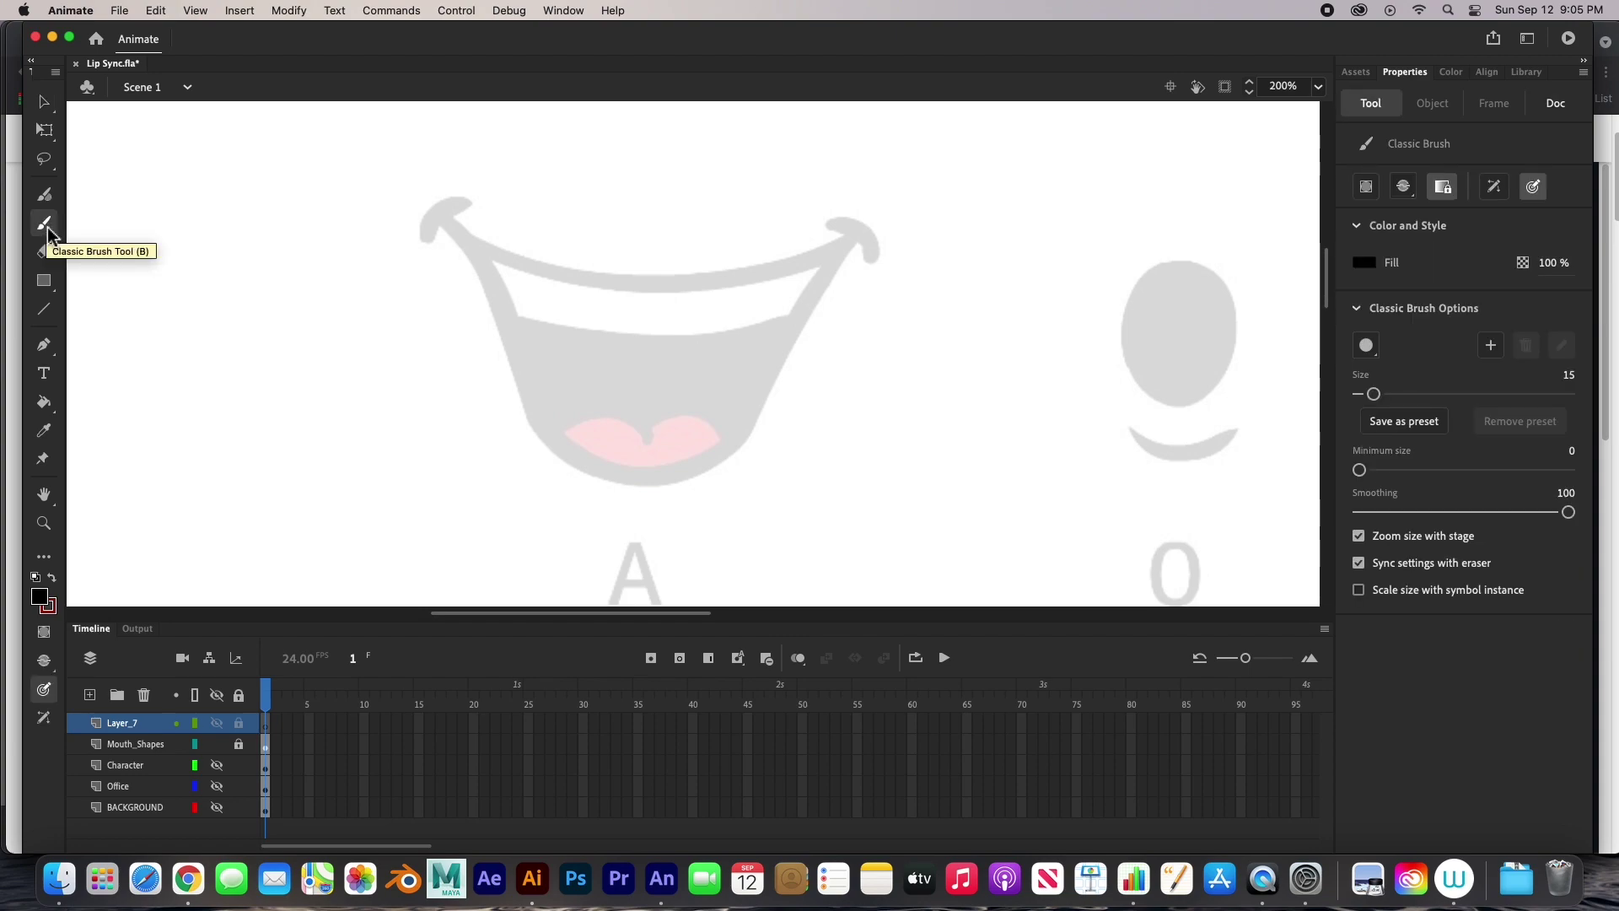
- Ink the A mouth's left and right corner tips in black with the Classic Brush
drag(318, 292, 388, 453)
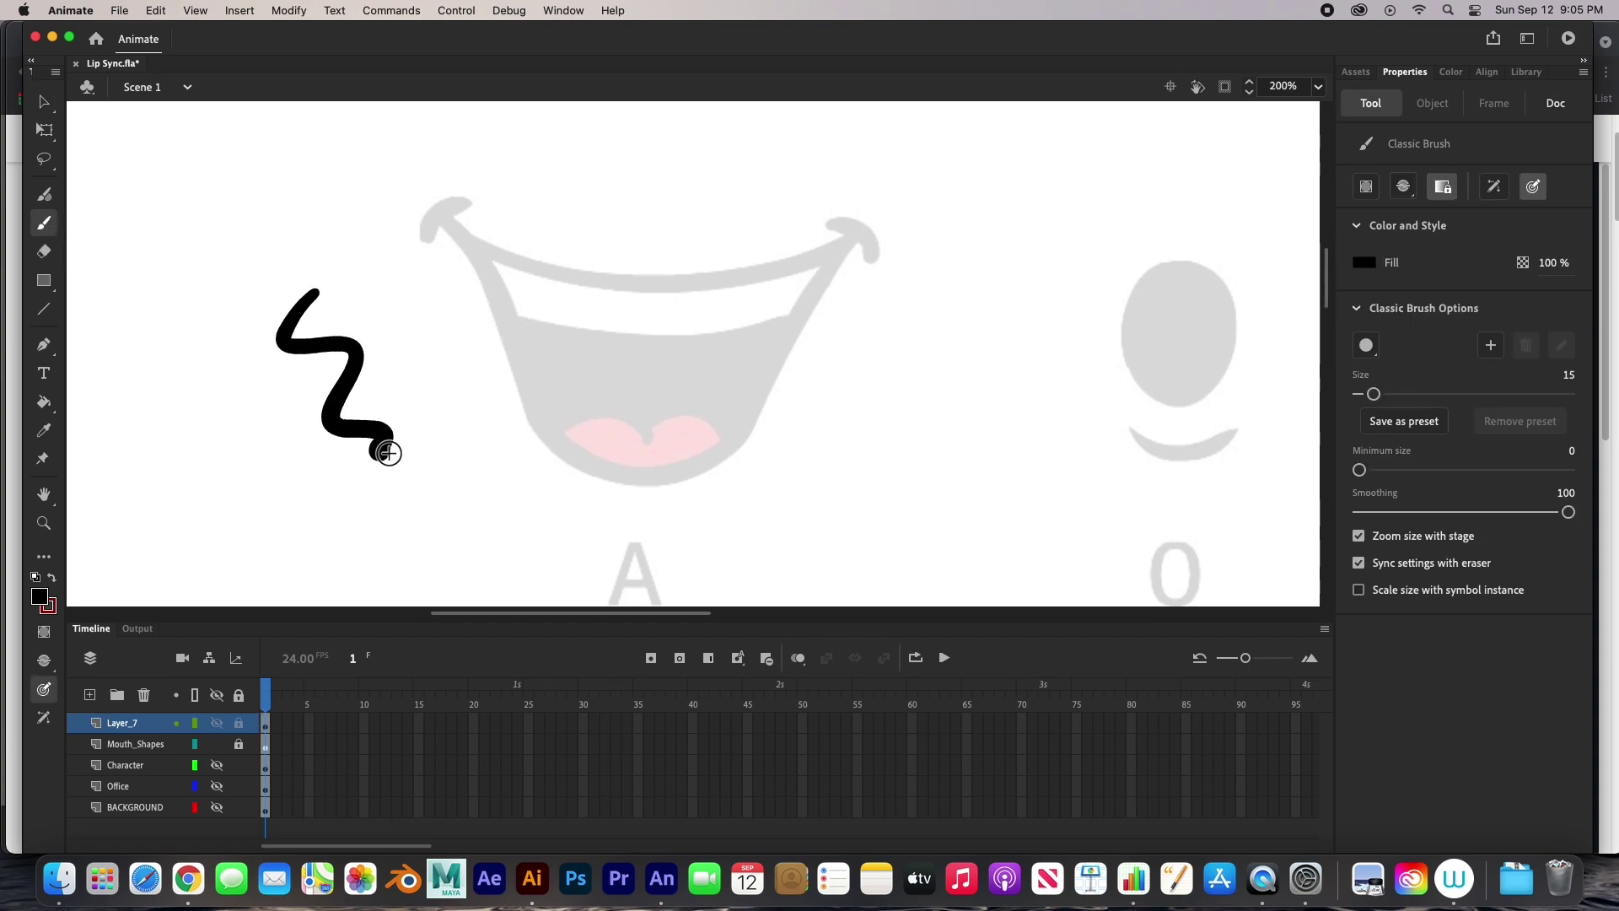
key(super+z)
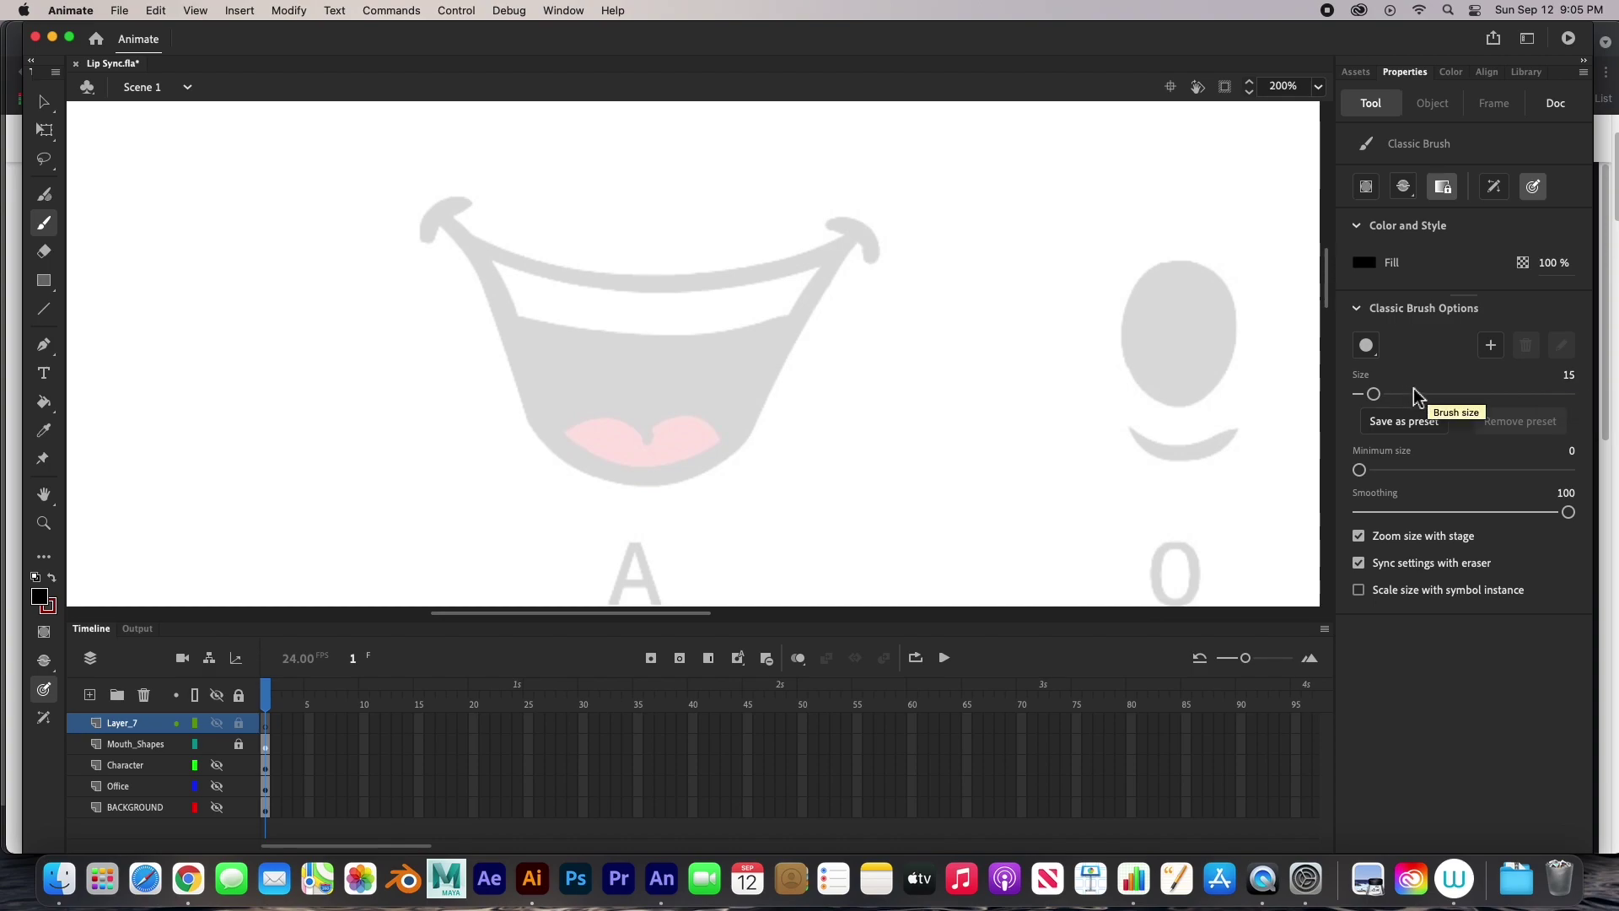
drag(845, 293, 781, 416)
key(super+z)
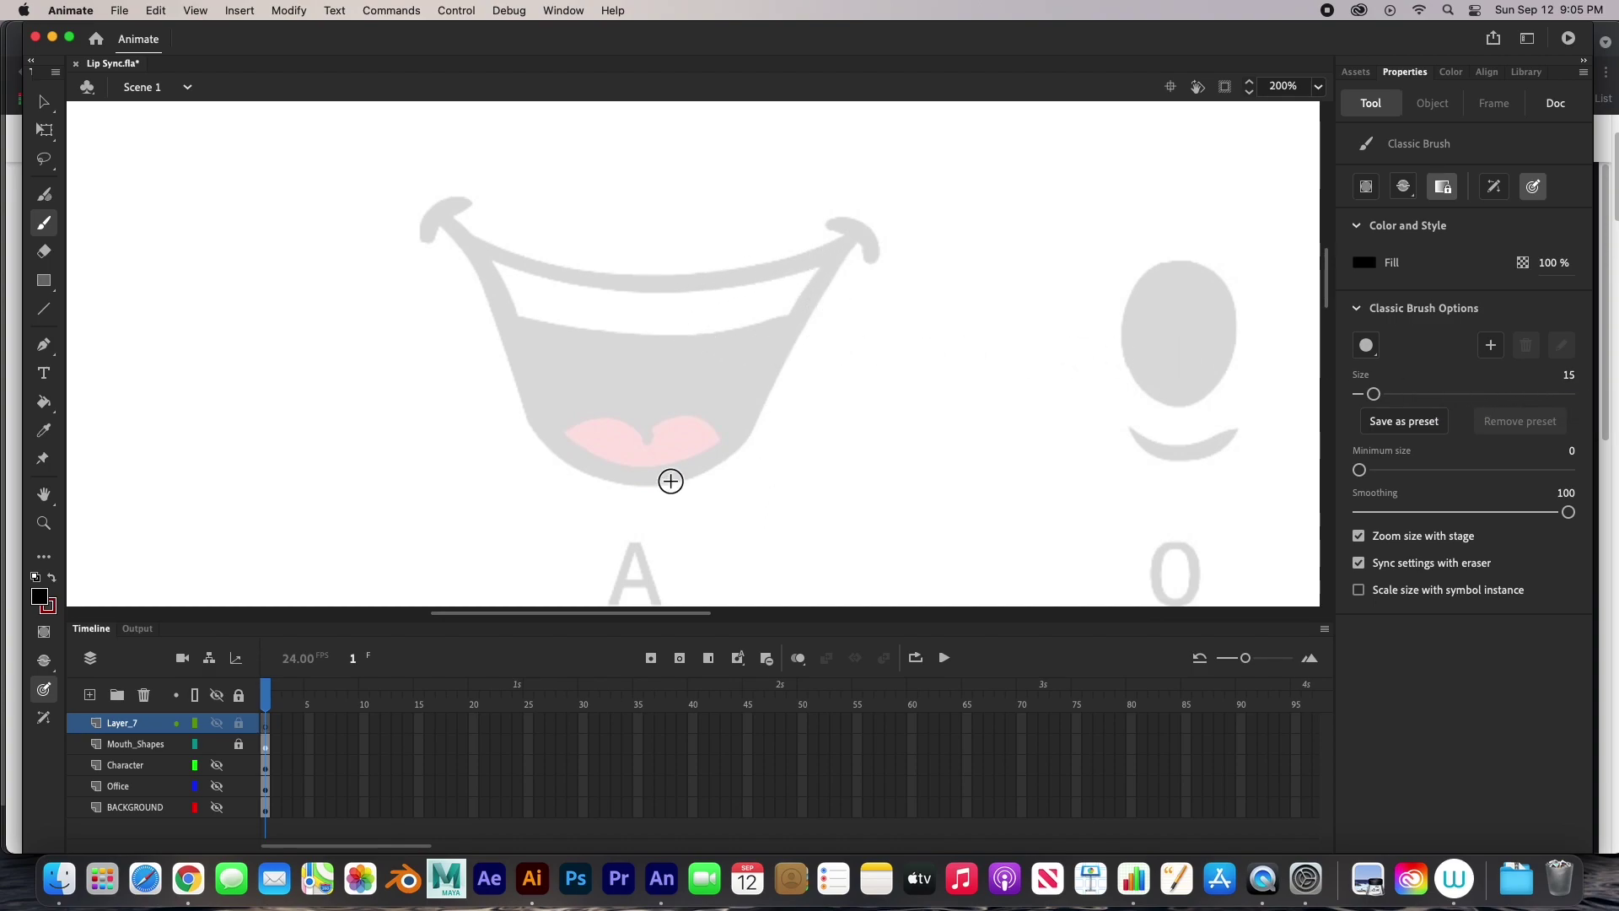
click(42, 601)
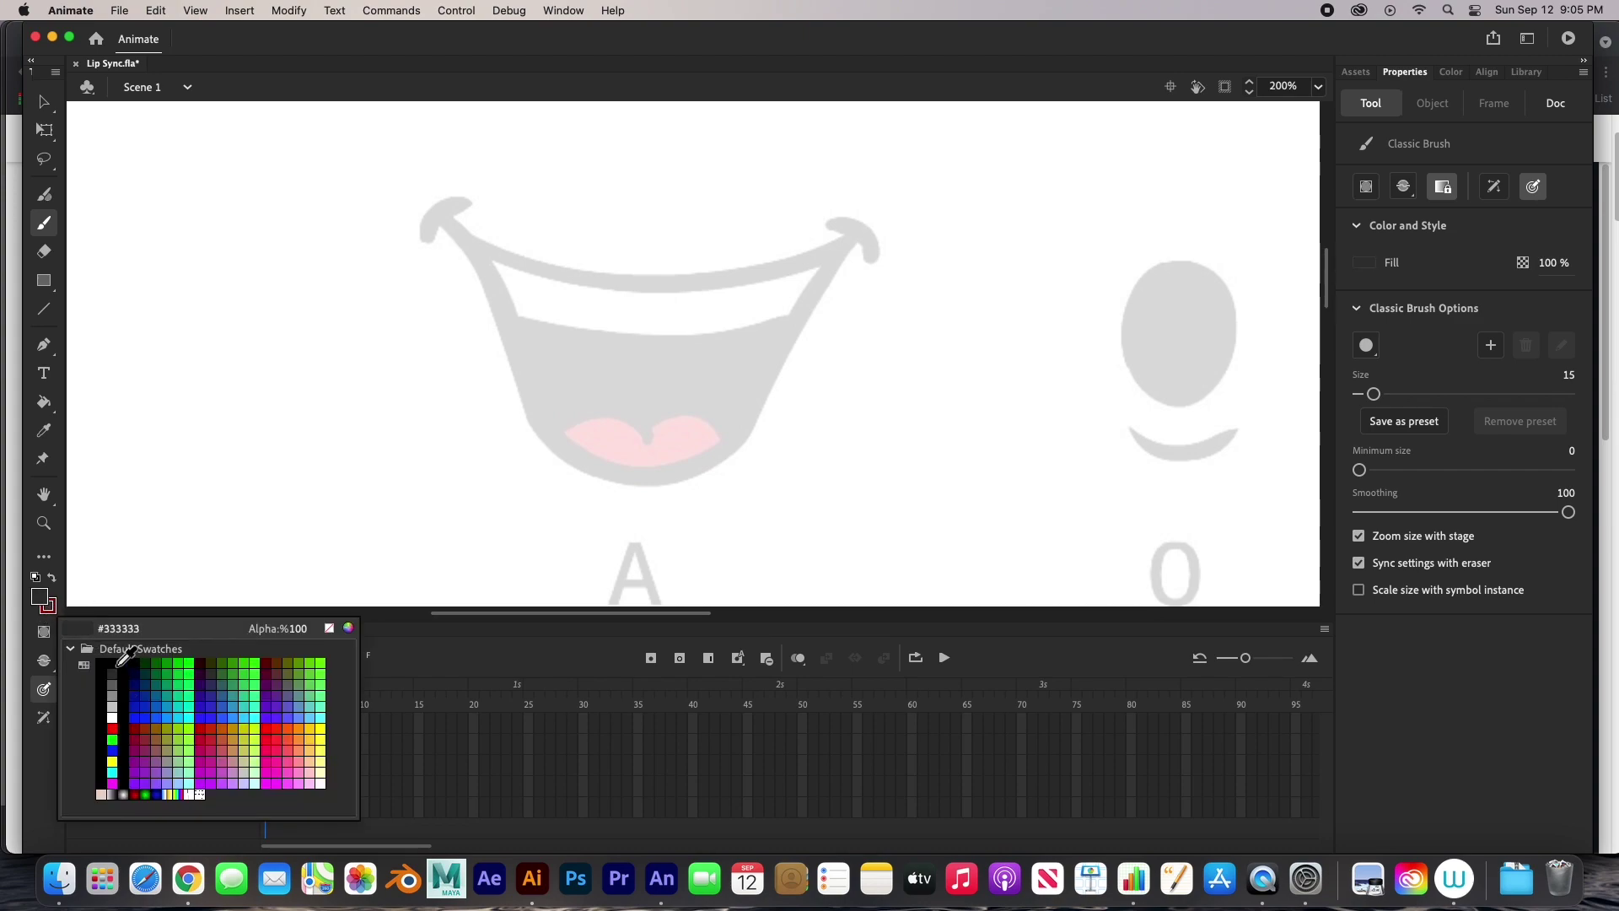
click(145, 668)
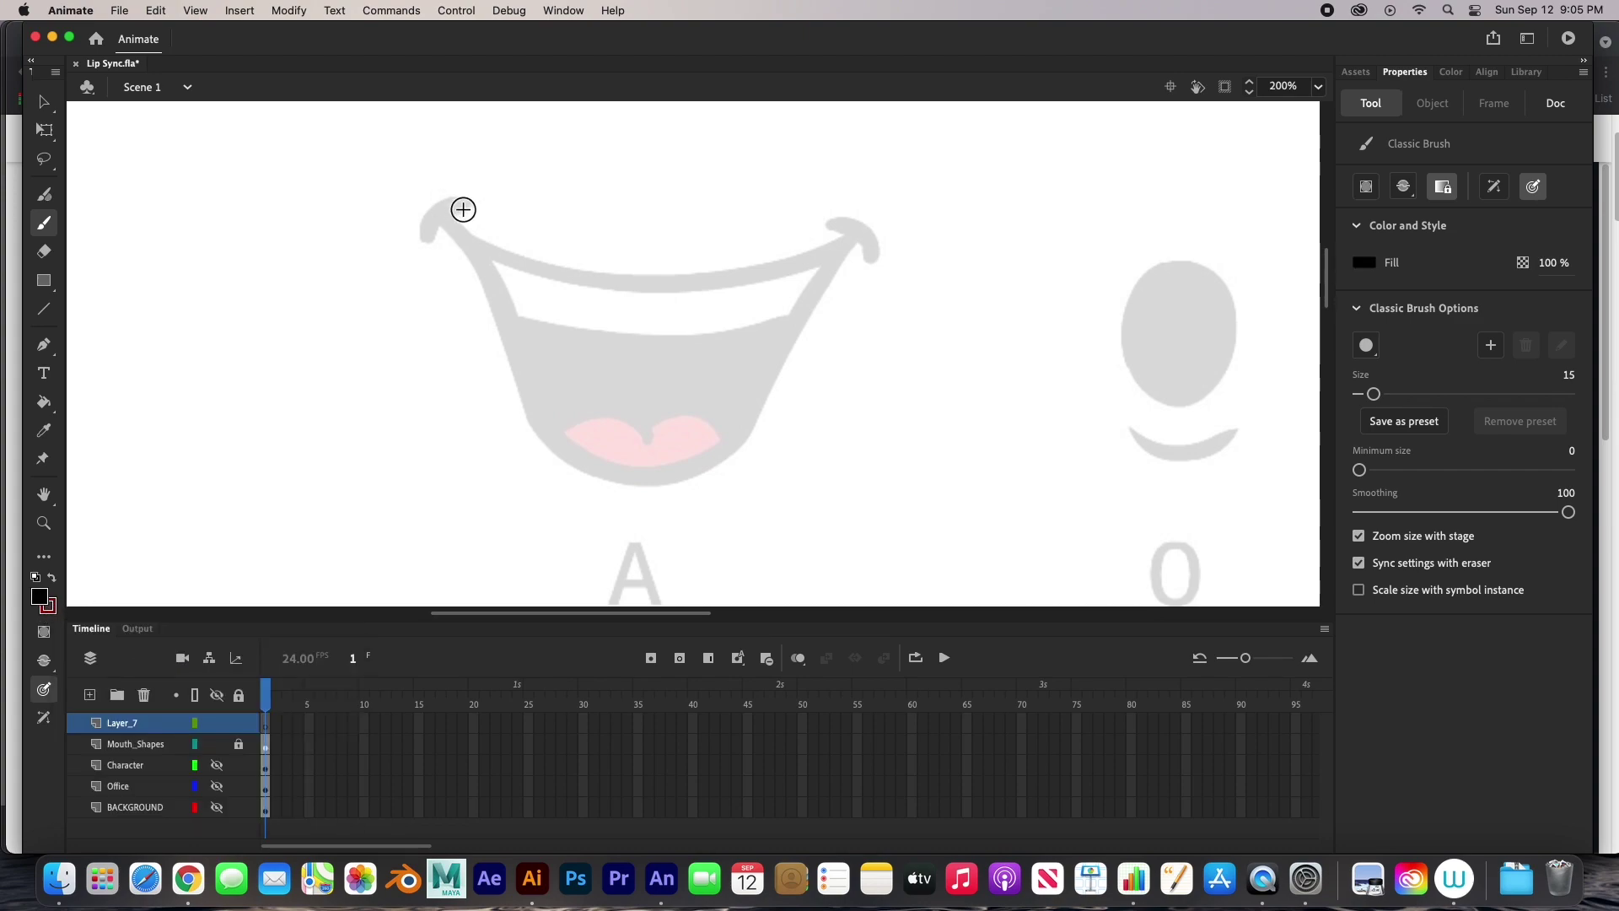
drag(463, 202, 426, 245)
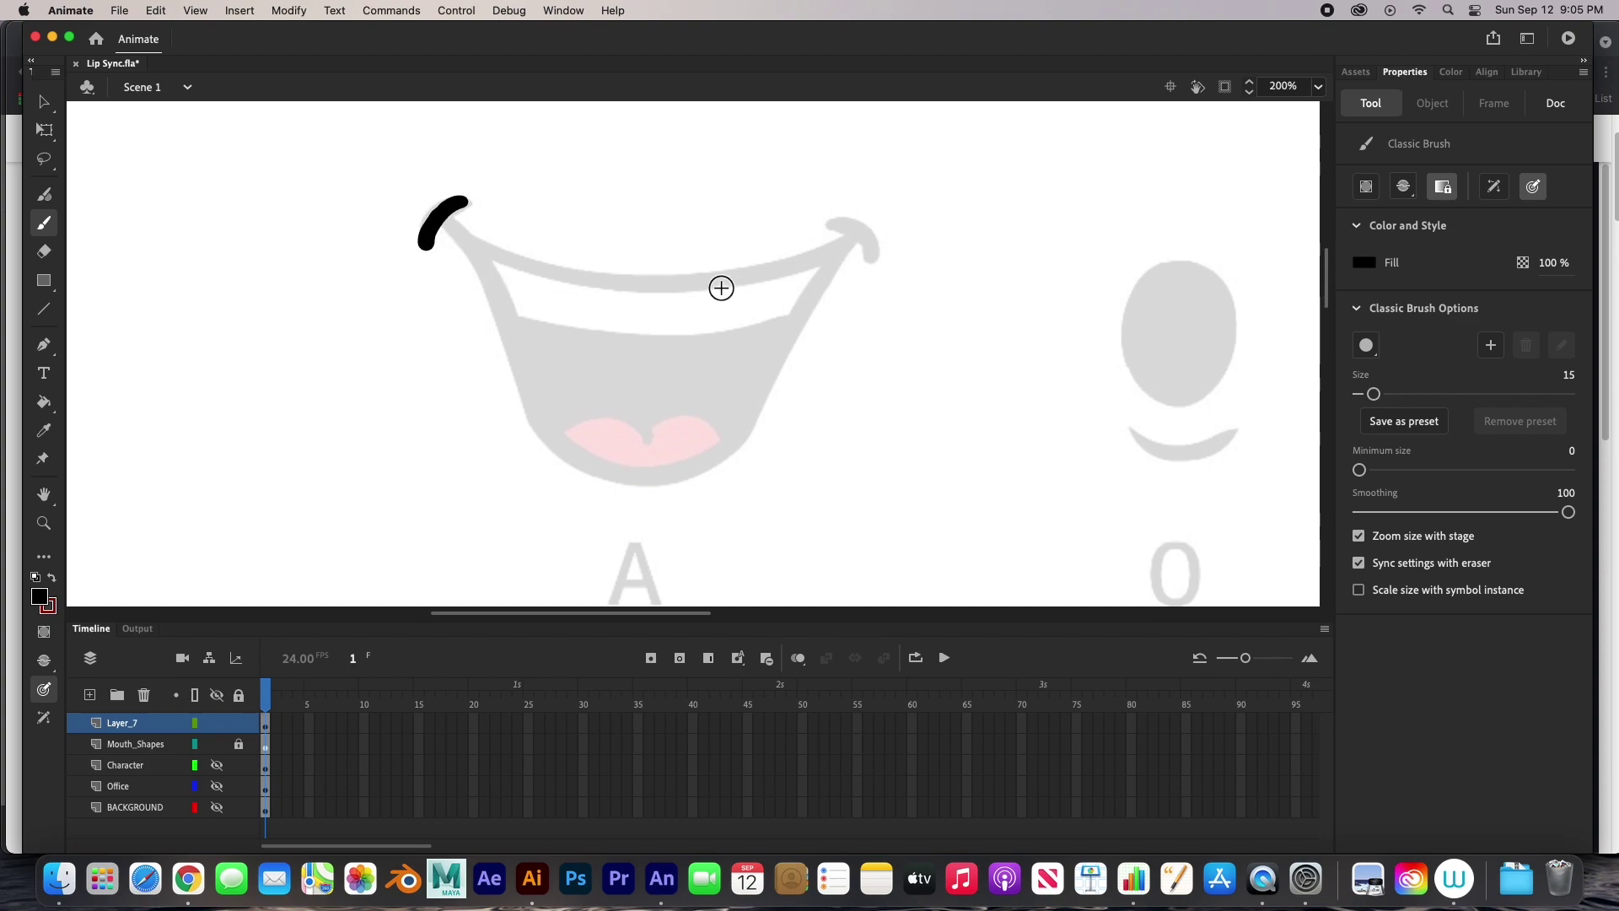
drag(833, 224, 879, 244)
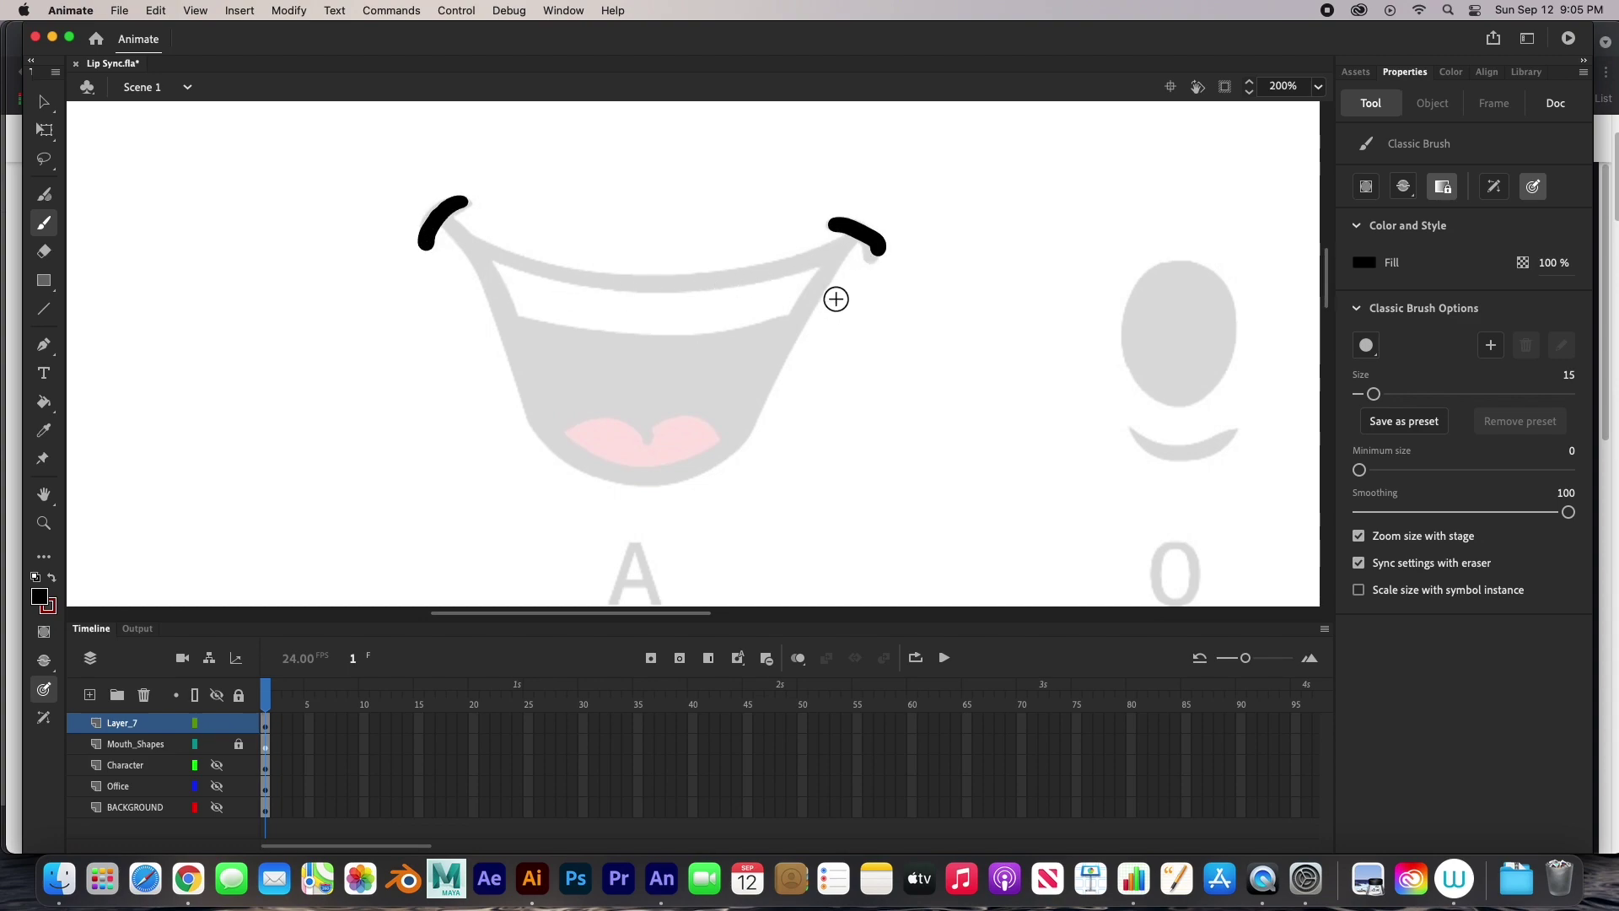
key(super+z)
mouse_move(829, 223)
mouse_down()
mouse_move(871, 261)
mouse_move(852, 254)
mouse_move(826, 290)
mouse_move(760, 429)
mouse_move(646, 480)
mouse_move(567, 458)
mouse_move(537, 424)
mouse_move(484, 263)
mouse_move(452, 226)
mouse_move(532, 268)
mouse_move(639, 285)
mouse_move(737, 281)
mouse_move(850, 228)
mouse_up()
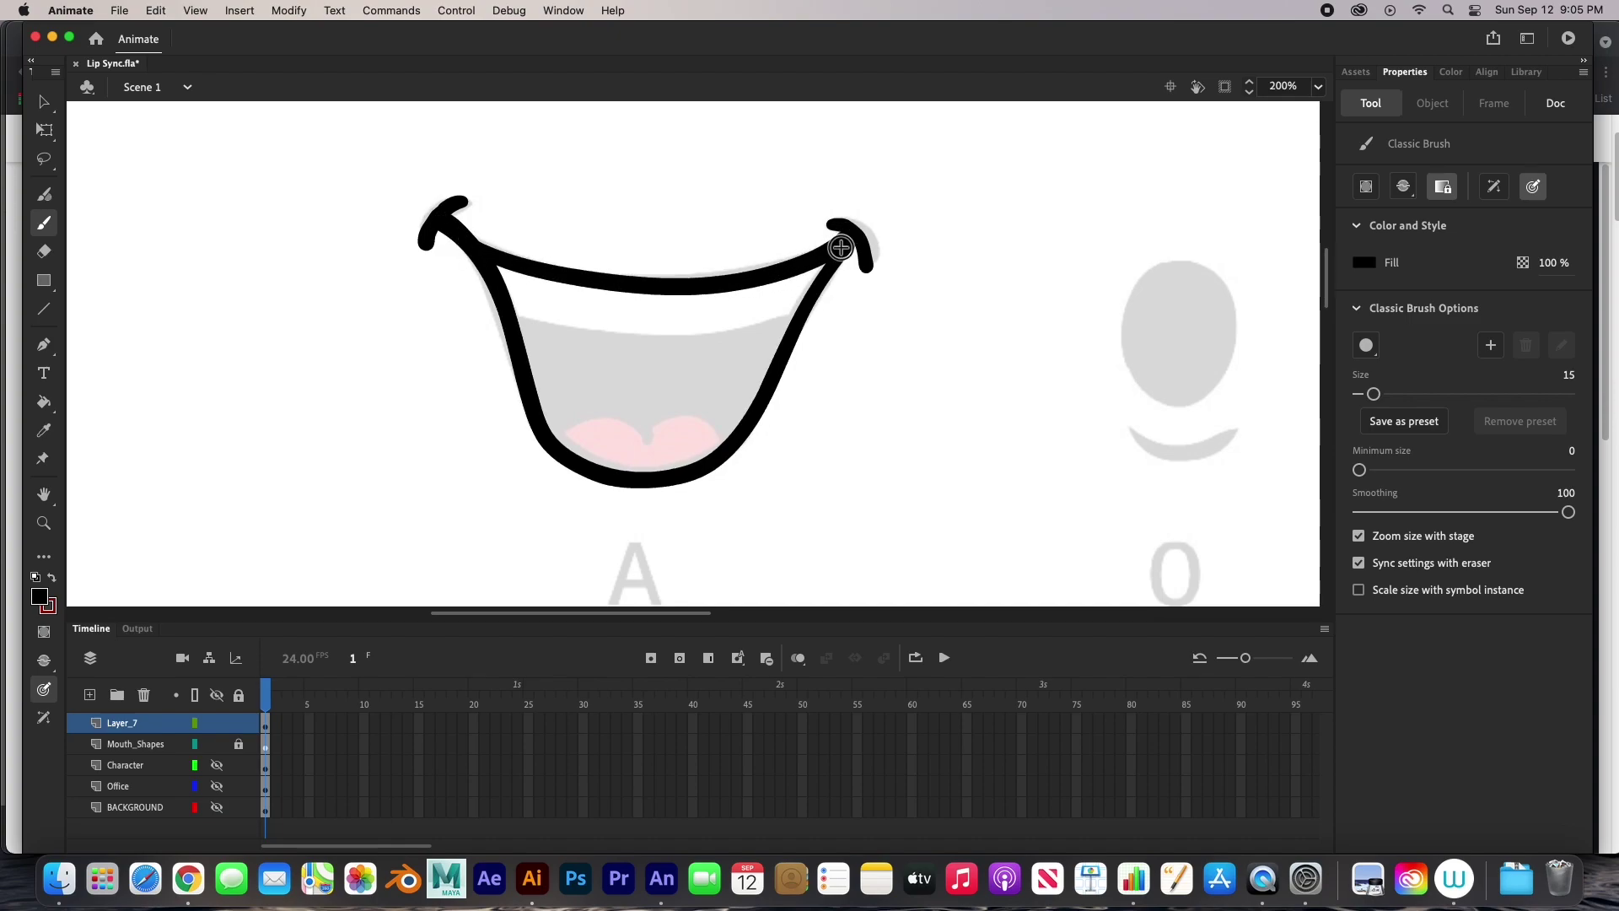
- Trace the A mouth's teeth line edge to edge and the arch above its tongue
mouse_move(539, 335)
mouse_down()
mouse_move(703, 347)
mouse_move(797, 317)
mouse_up()
key(super+z)
mouse_move(510, 323)
mouse_down()
mouse_move(707, 360)
mouse_move(776, 329)
mouse_up()
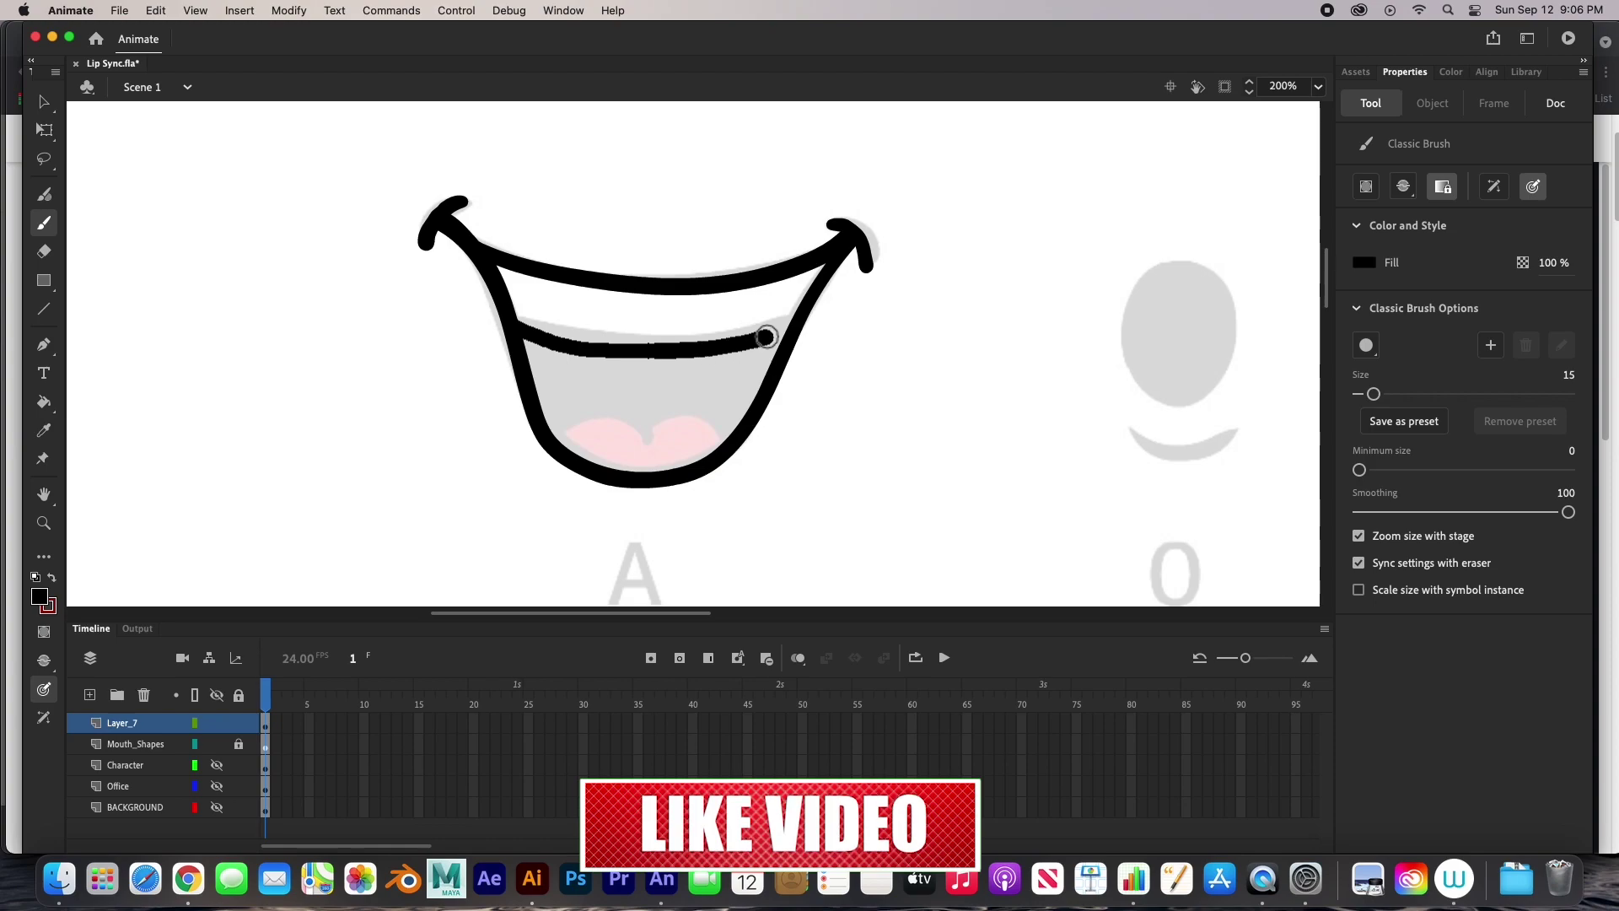
key(super+z)
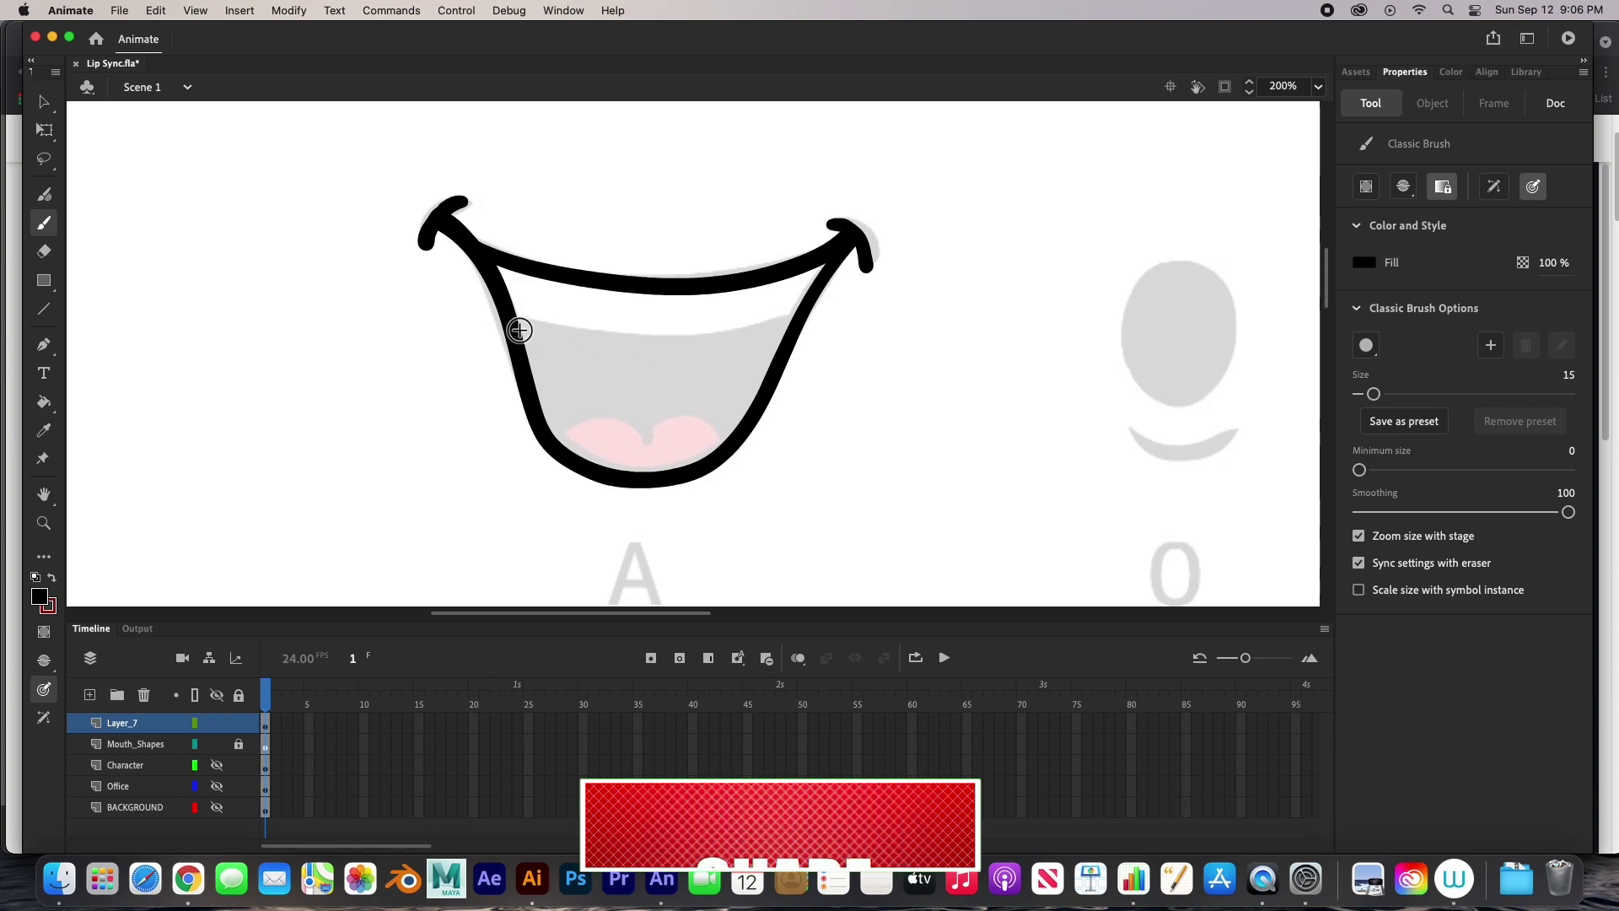
mouse_move(517, 326)
mouse_down()
mouse_move(727, 357)
mouse_move(789, 330)
mouse_up()
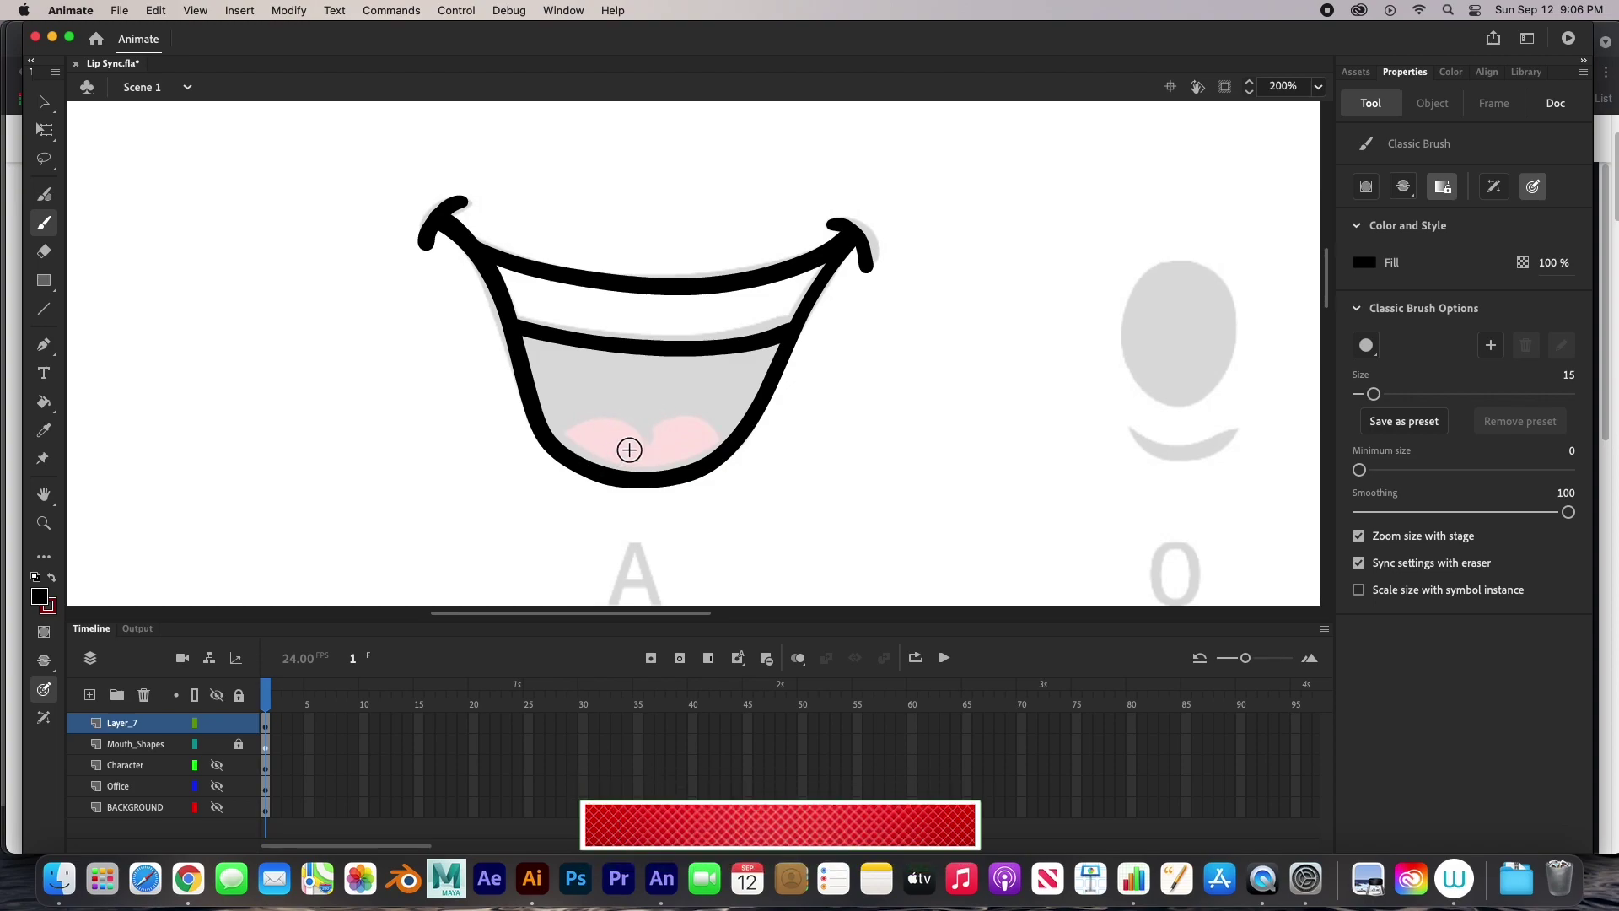
mouse_move(647, 434)
mouse_down()
mouse_move(612, 412)
mouse_move(544, 416)
mouse_up()
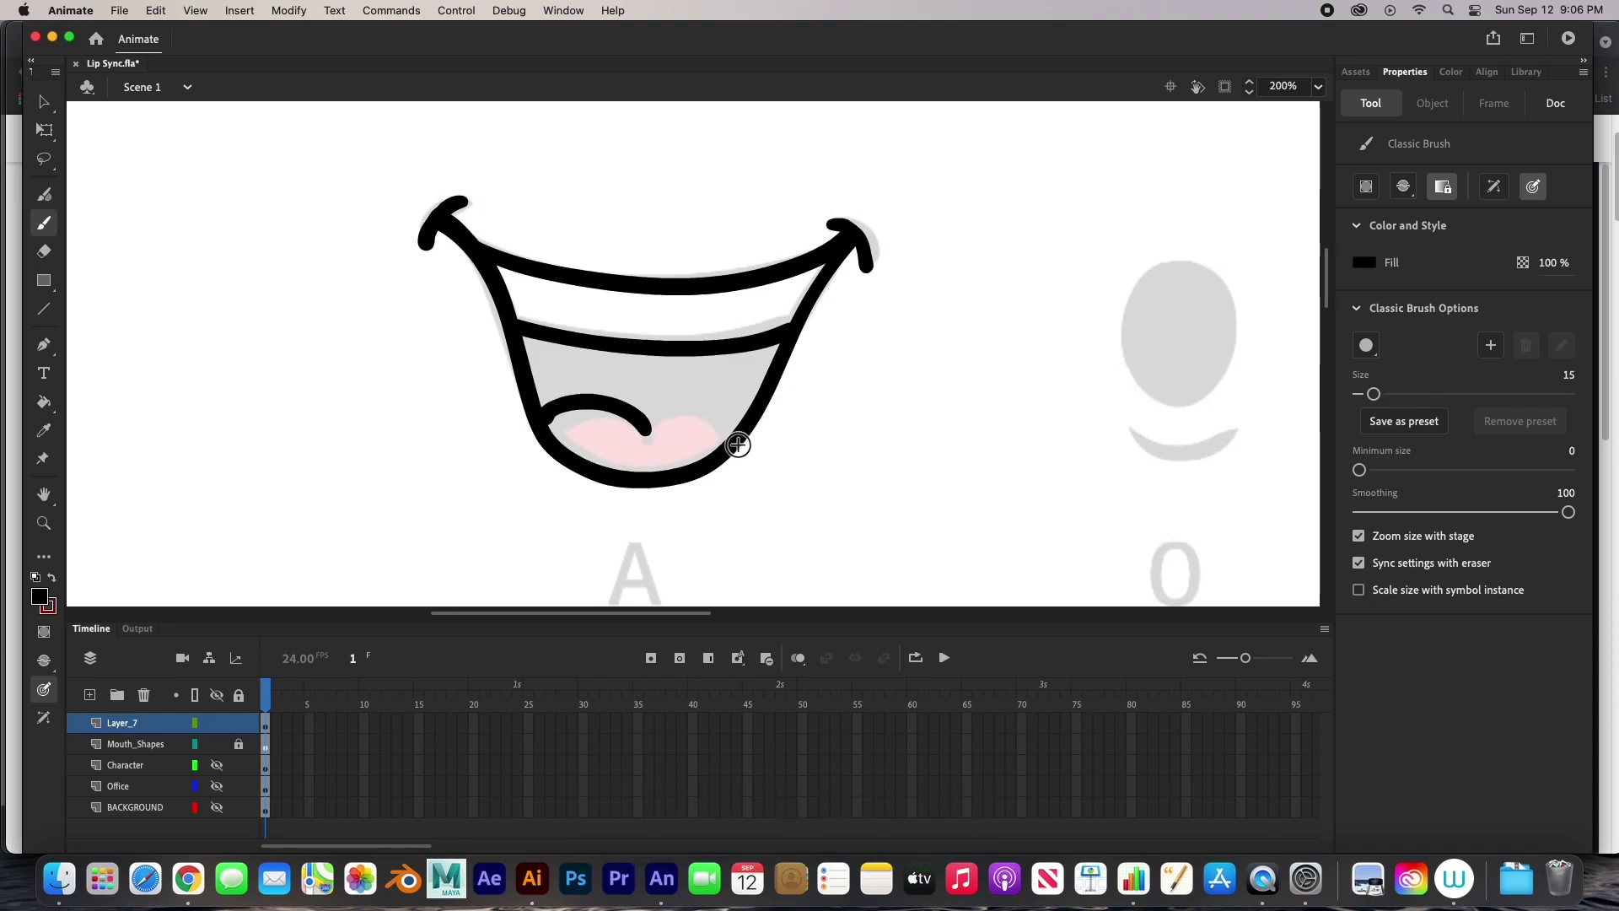
mouse_move(738, 441)
mouse_down()
mouse_move(665, 397)
mouse_move(639, 421)
mouse_up()
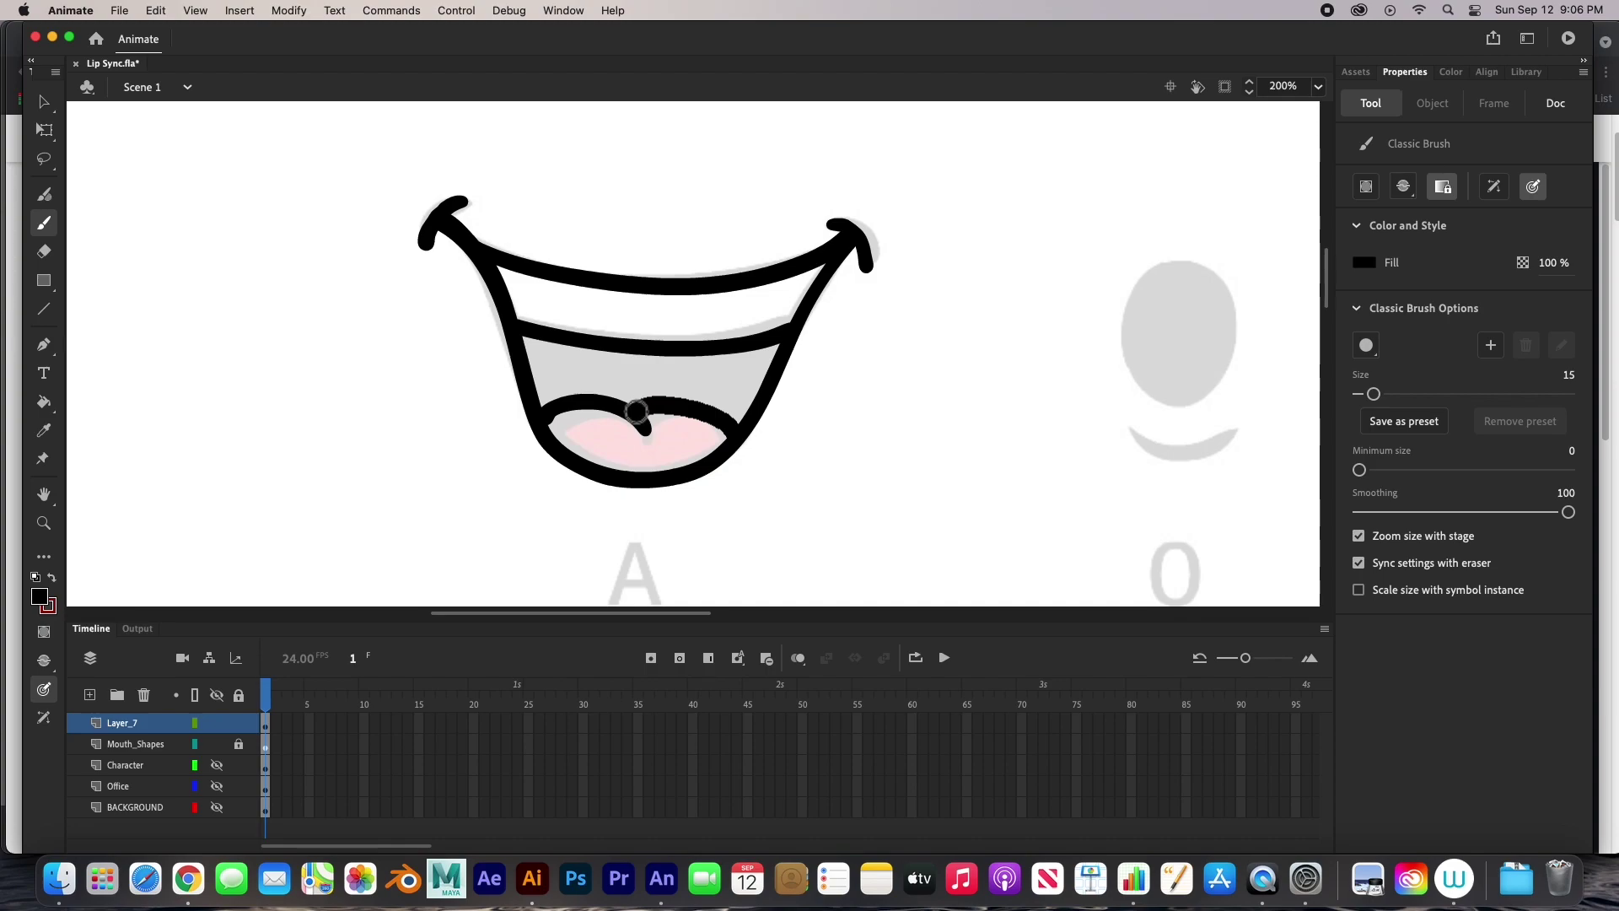
- Paint Bucket the A mouth's interior black and its tongue dark red
click(44, 401)
click(654, 369)
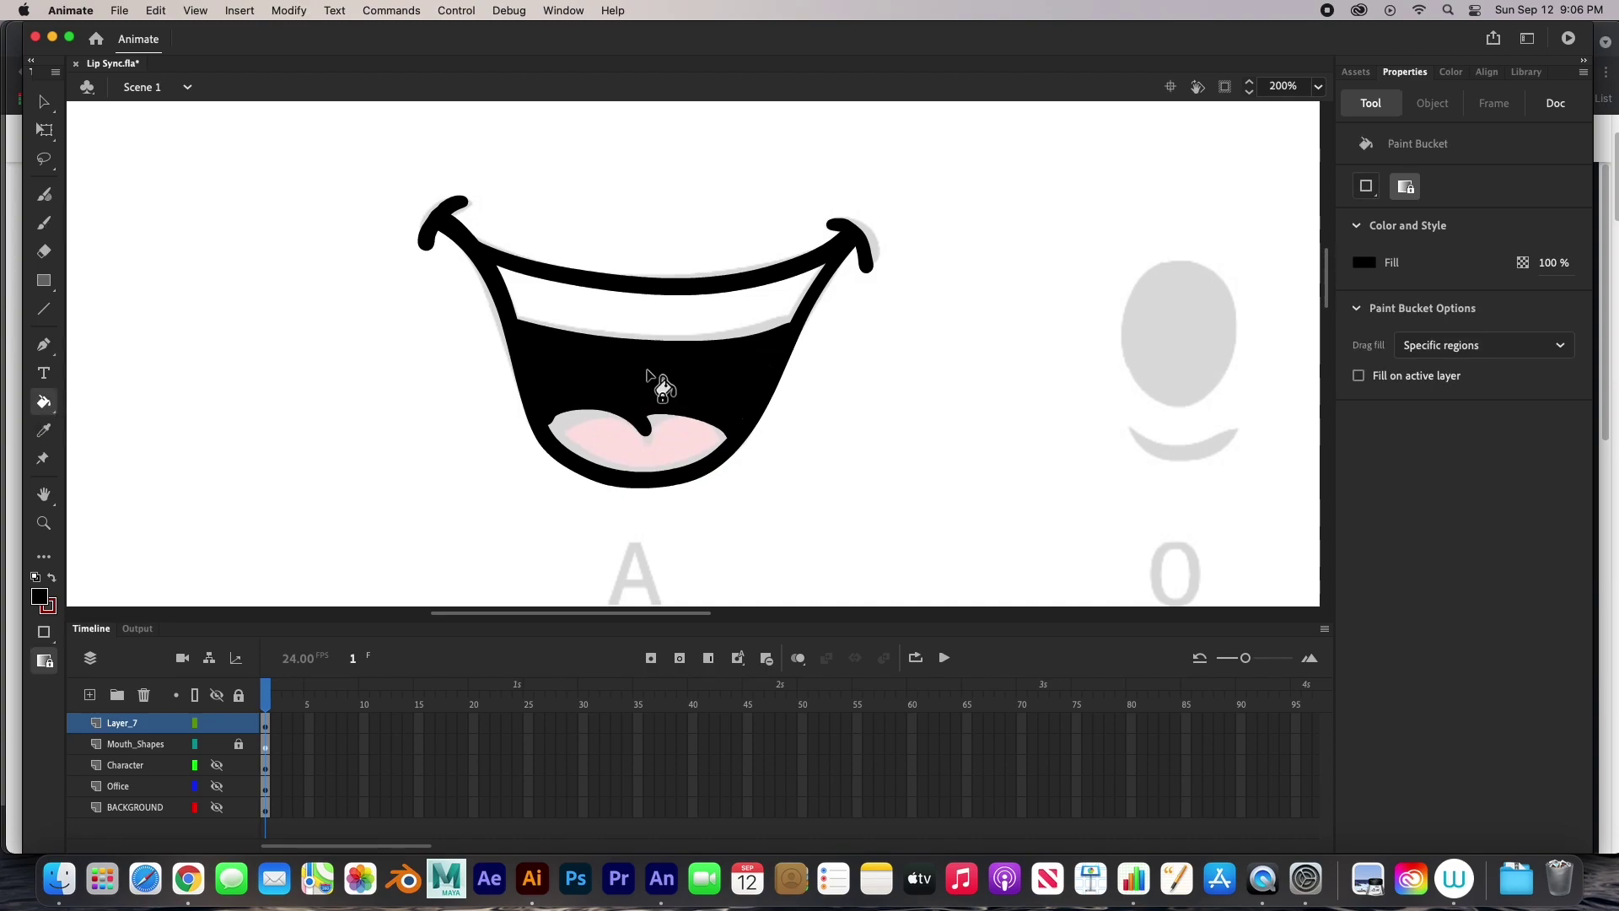
key(x)
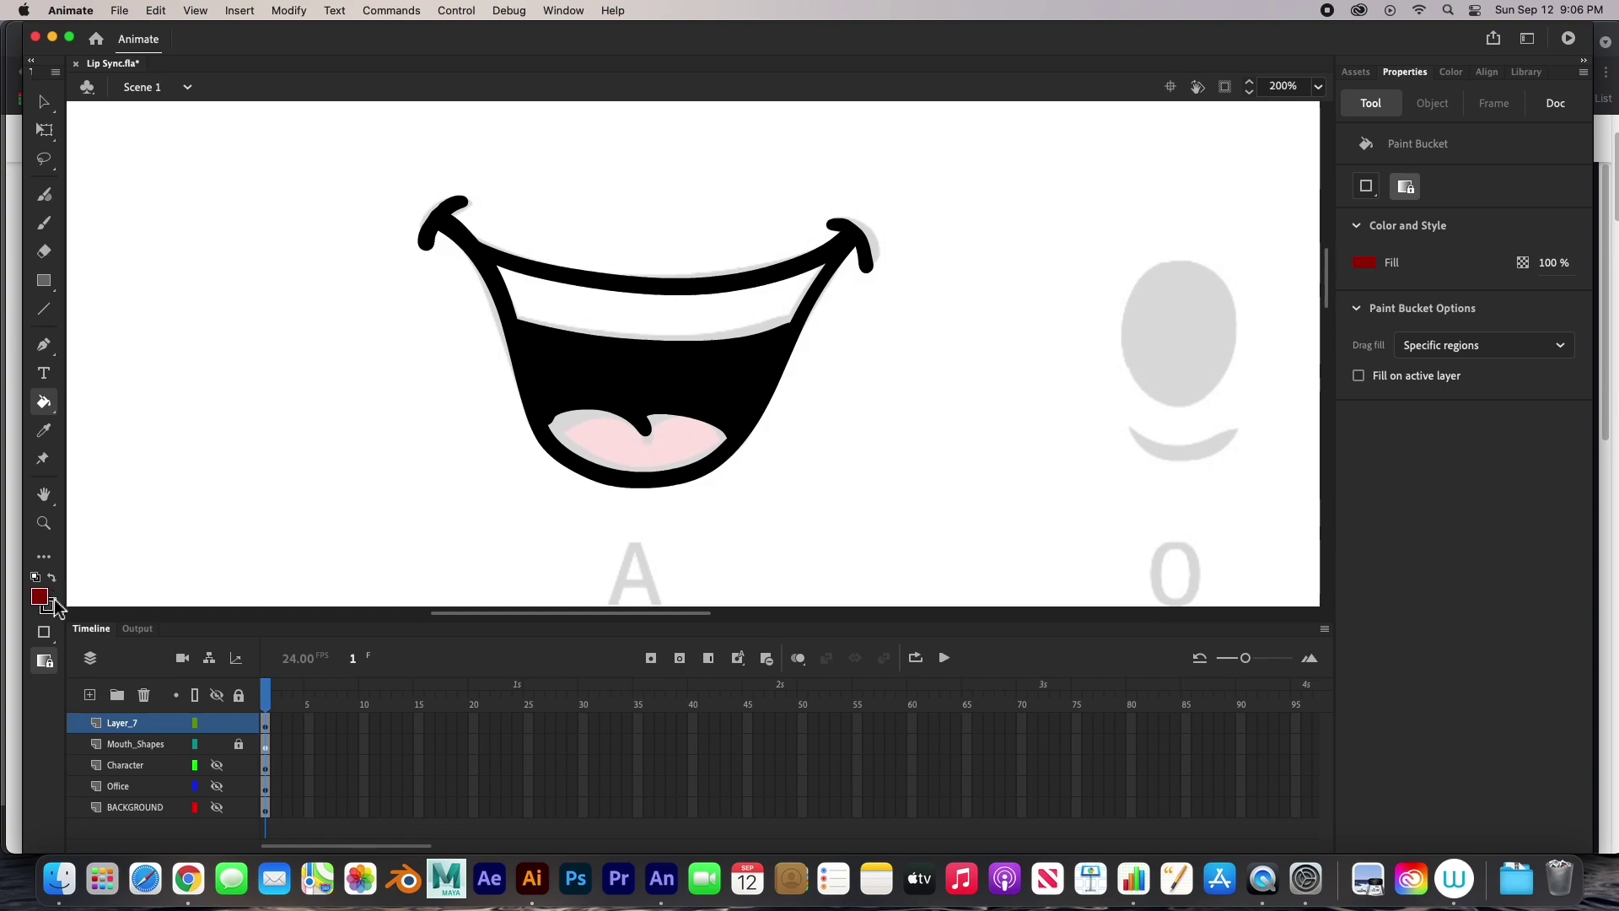
click(615, 452)
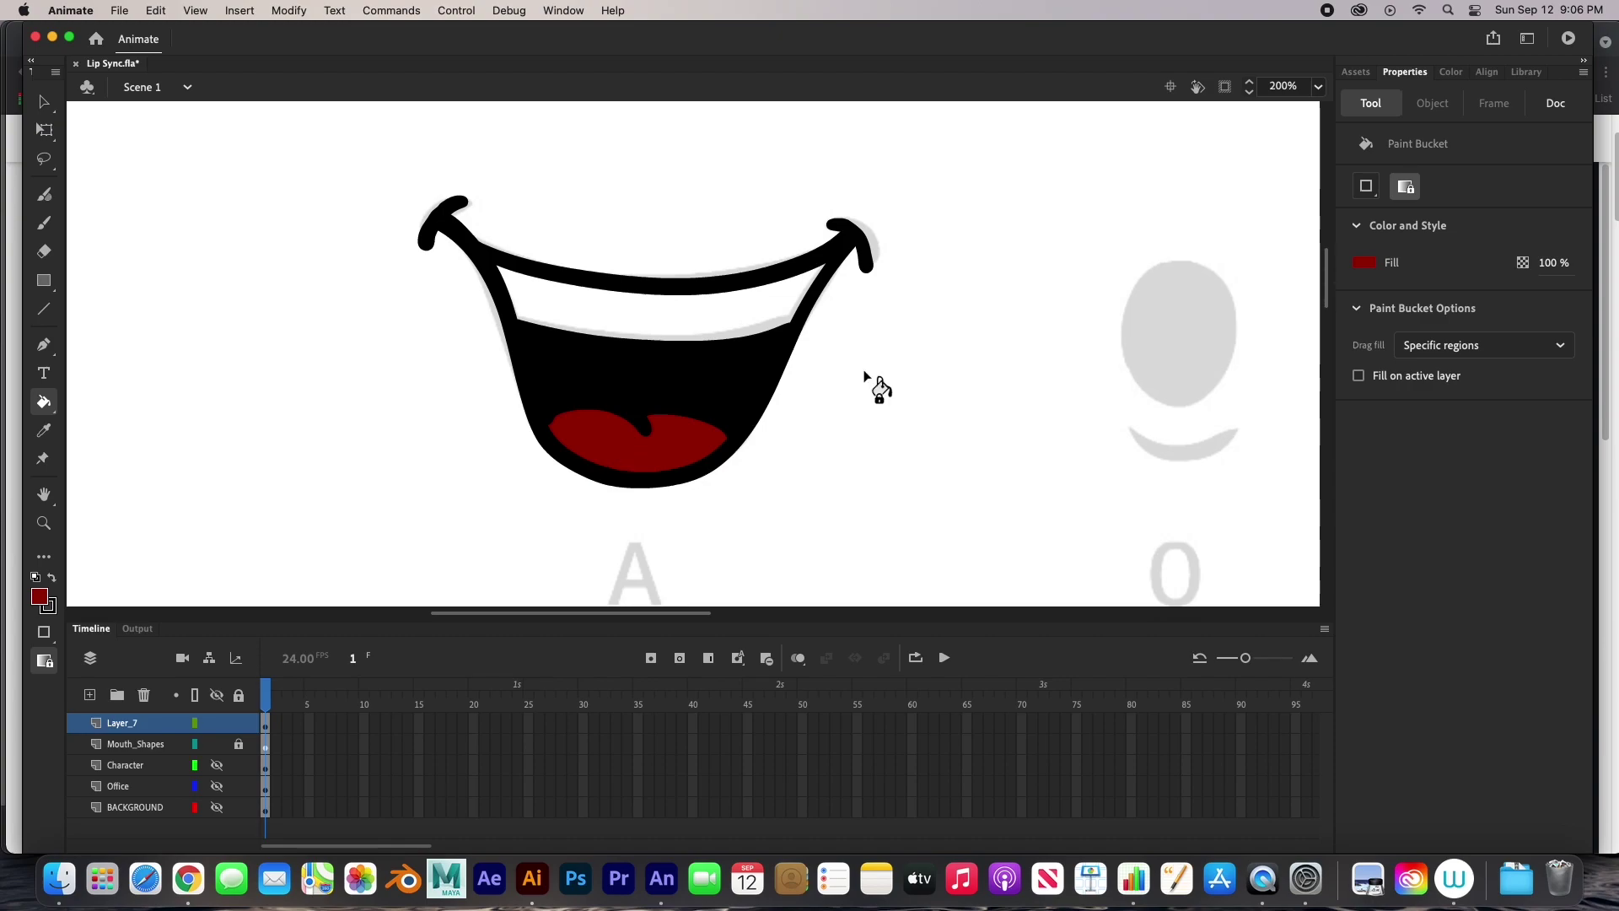
- Ink the O mouth's oval outline and a smooth curve beneath it in black
drag(1020, 376, 531, 373)
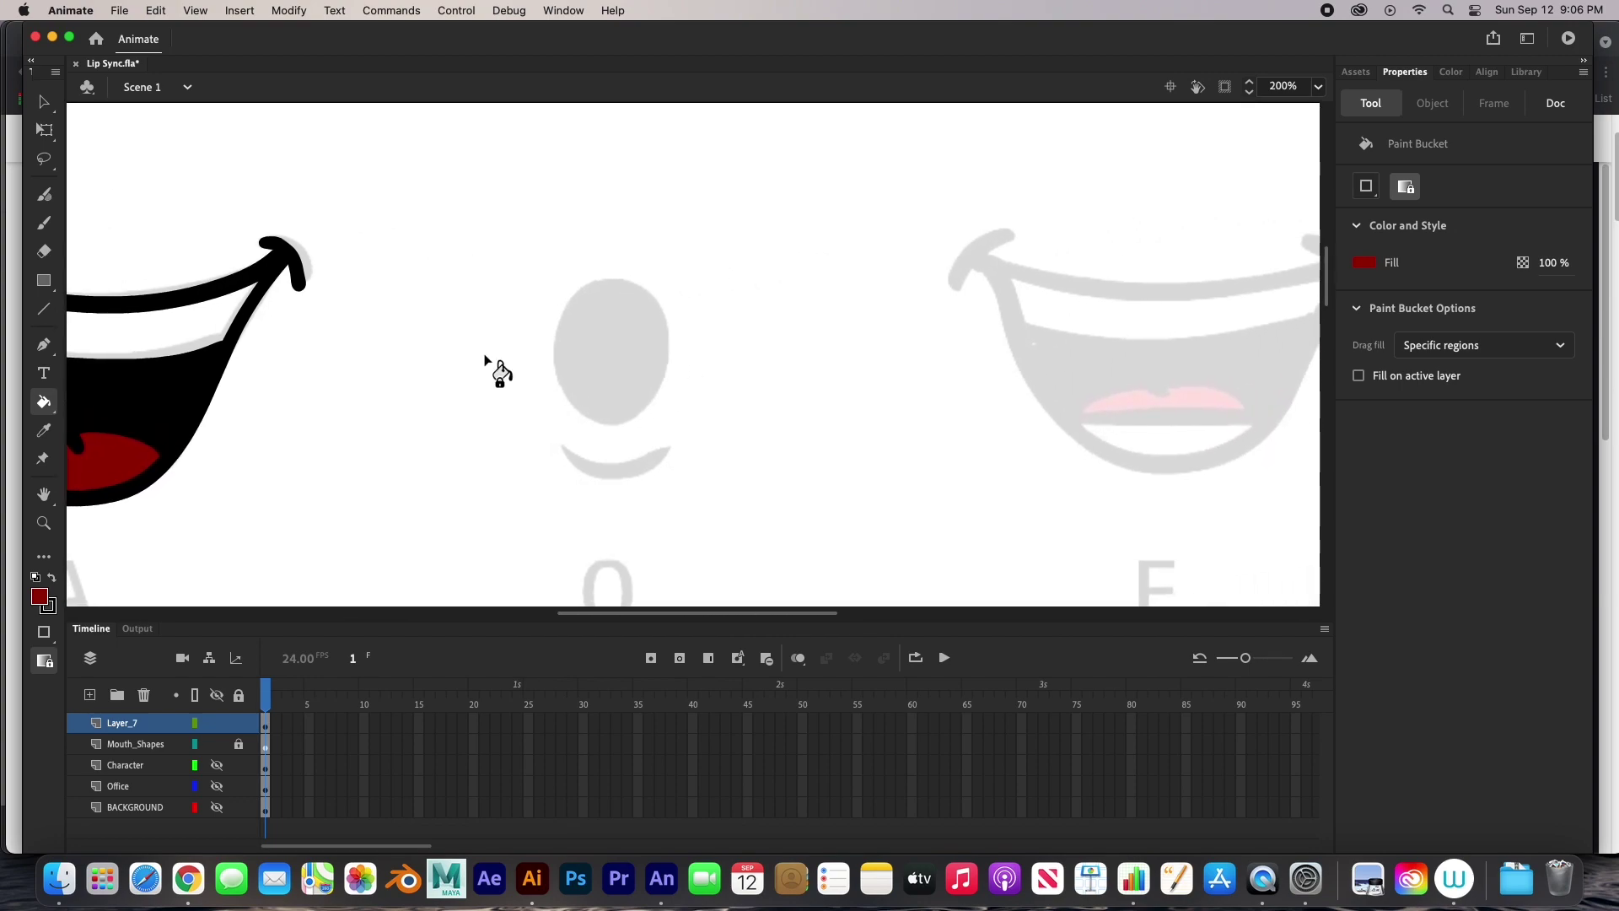
click(45, 225)
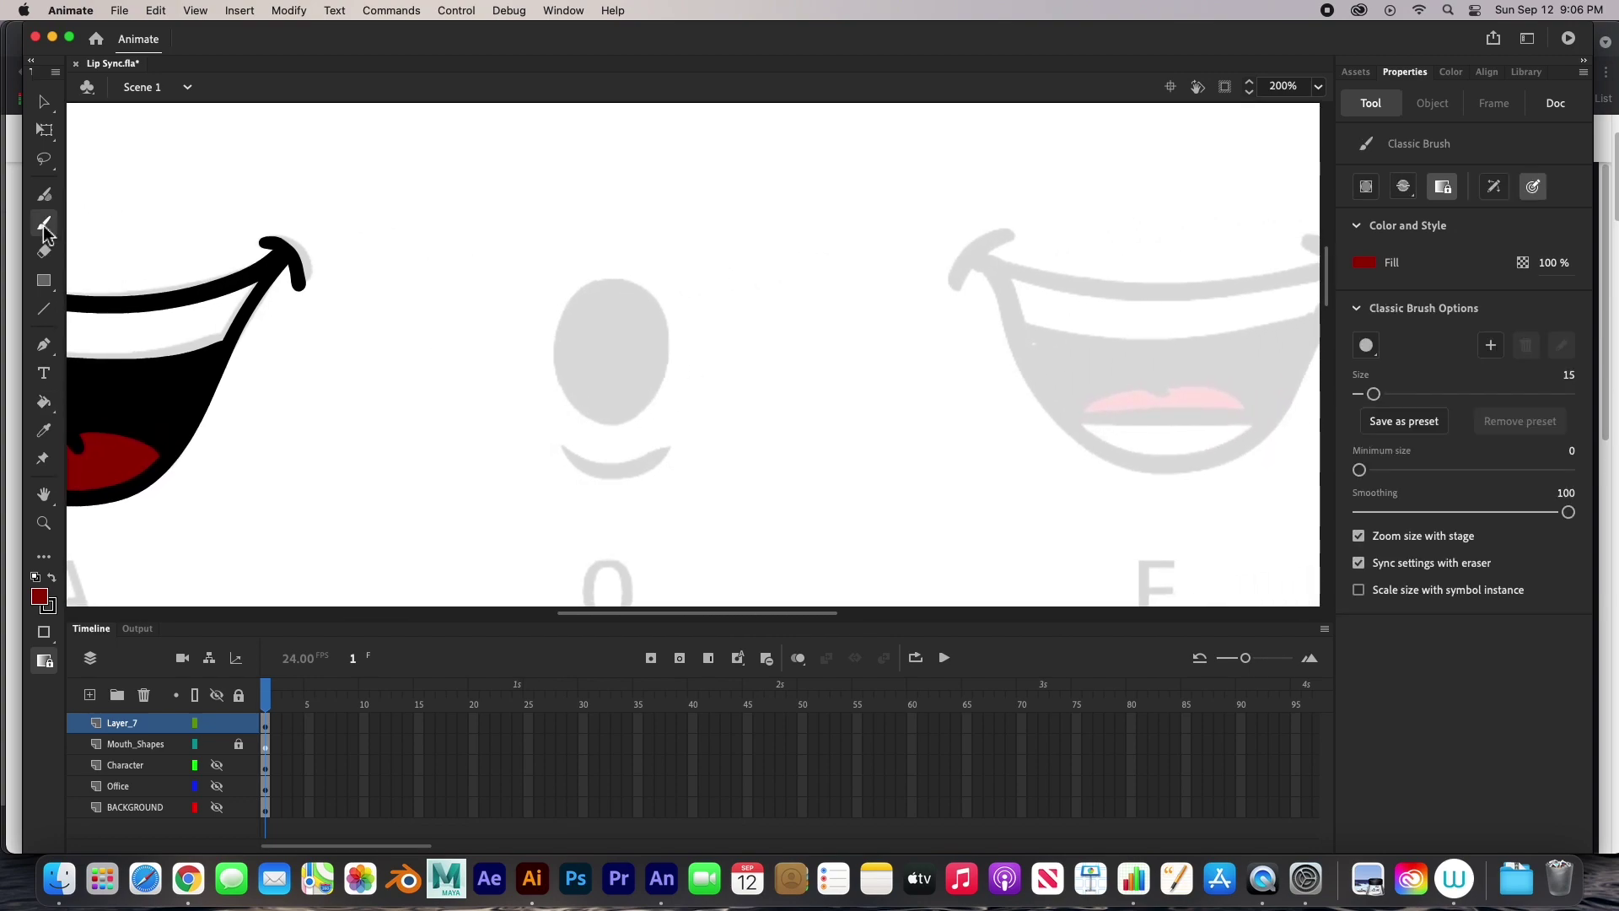
click(52, 579)
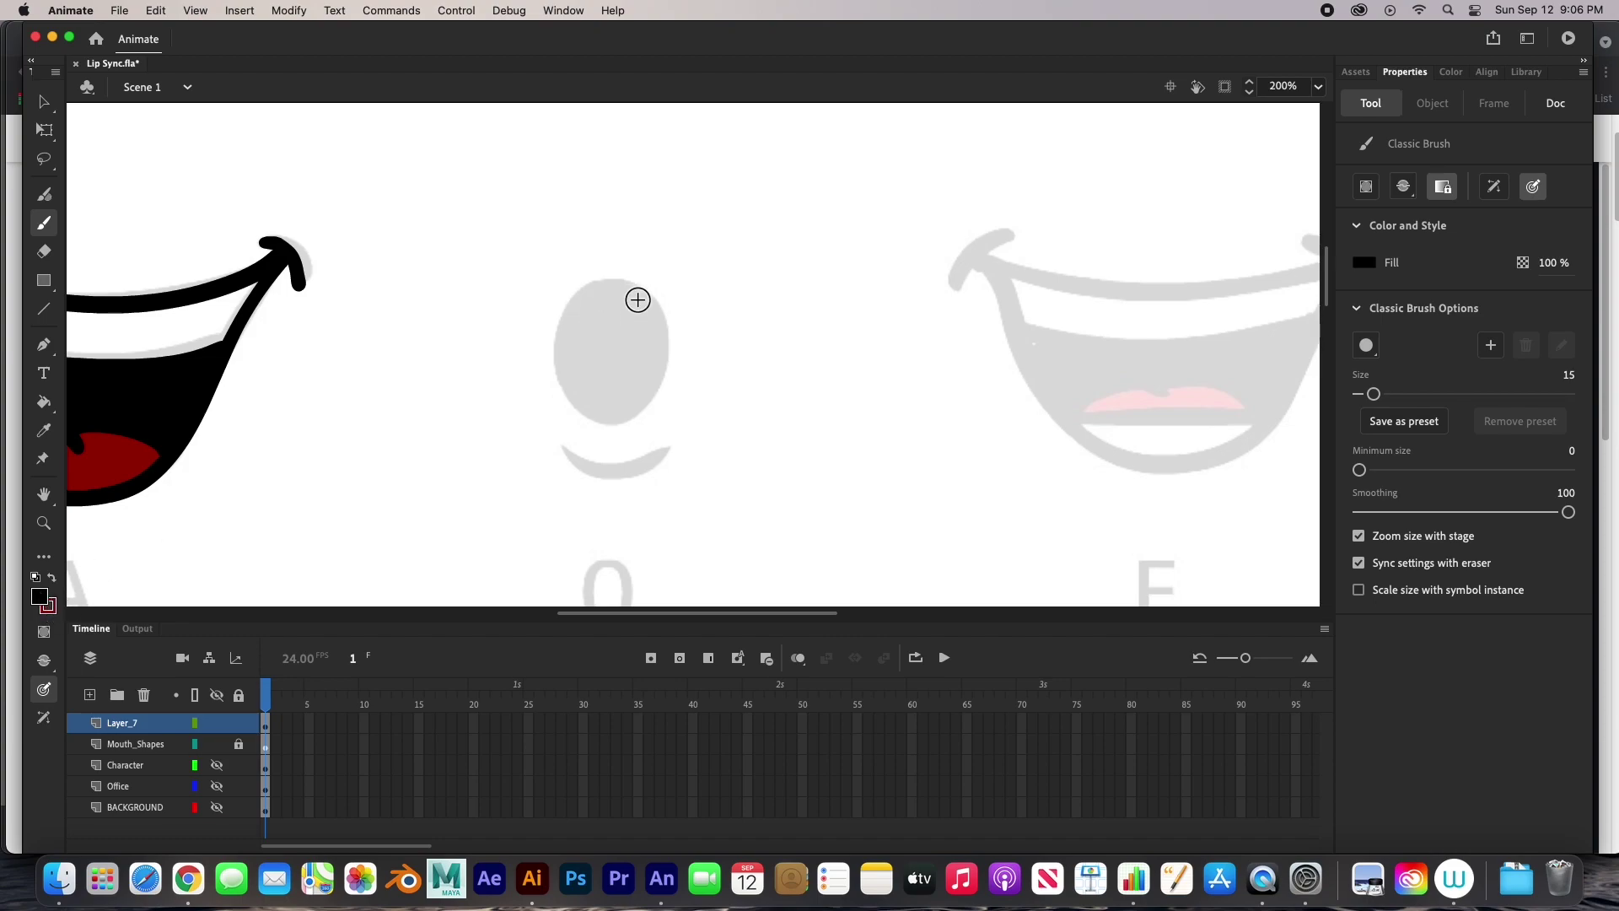
mouse_move(621, 282)
mouse_down()
mouse_move(568, 377)
mouse_move(588, 417)
mouse_move(630, 419)
mouse_move(663, 375)
mouse_move(651, 302)
mouse_move(601, 281)
mouse_up()
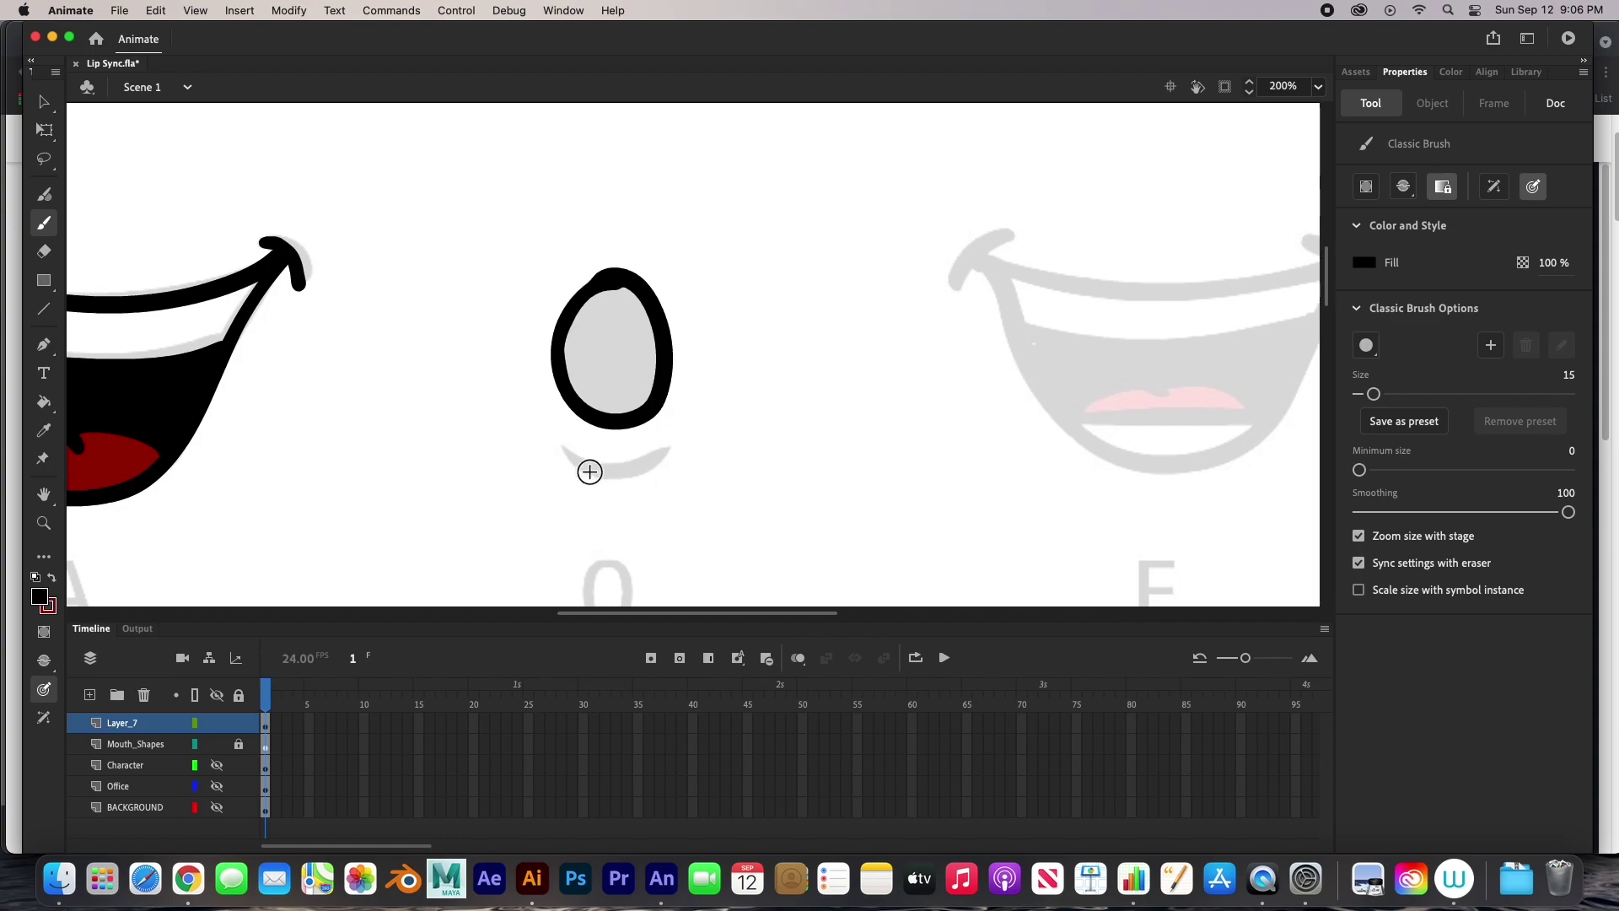
mouse_move(565, 447)
mouse_down()
mouse_move(636, 463)
mouse_move(671, 442)
mouse_up()
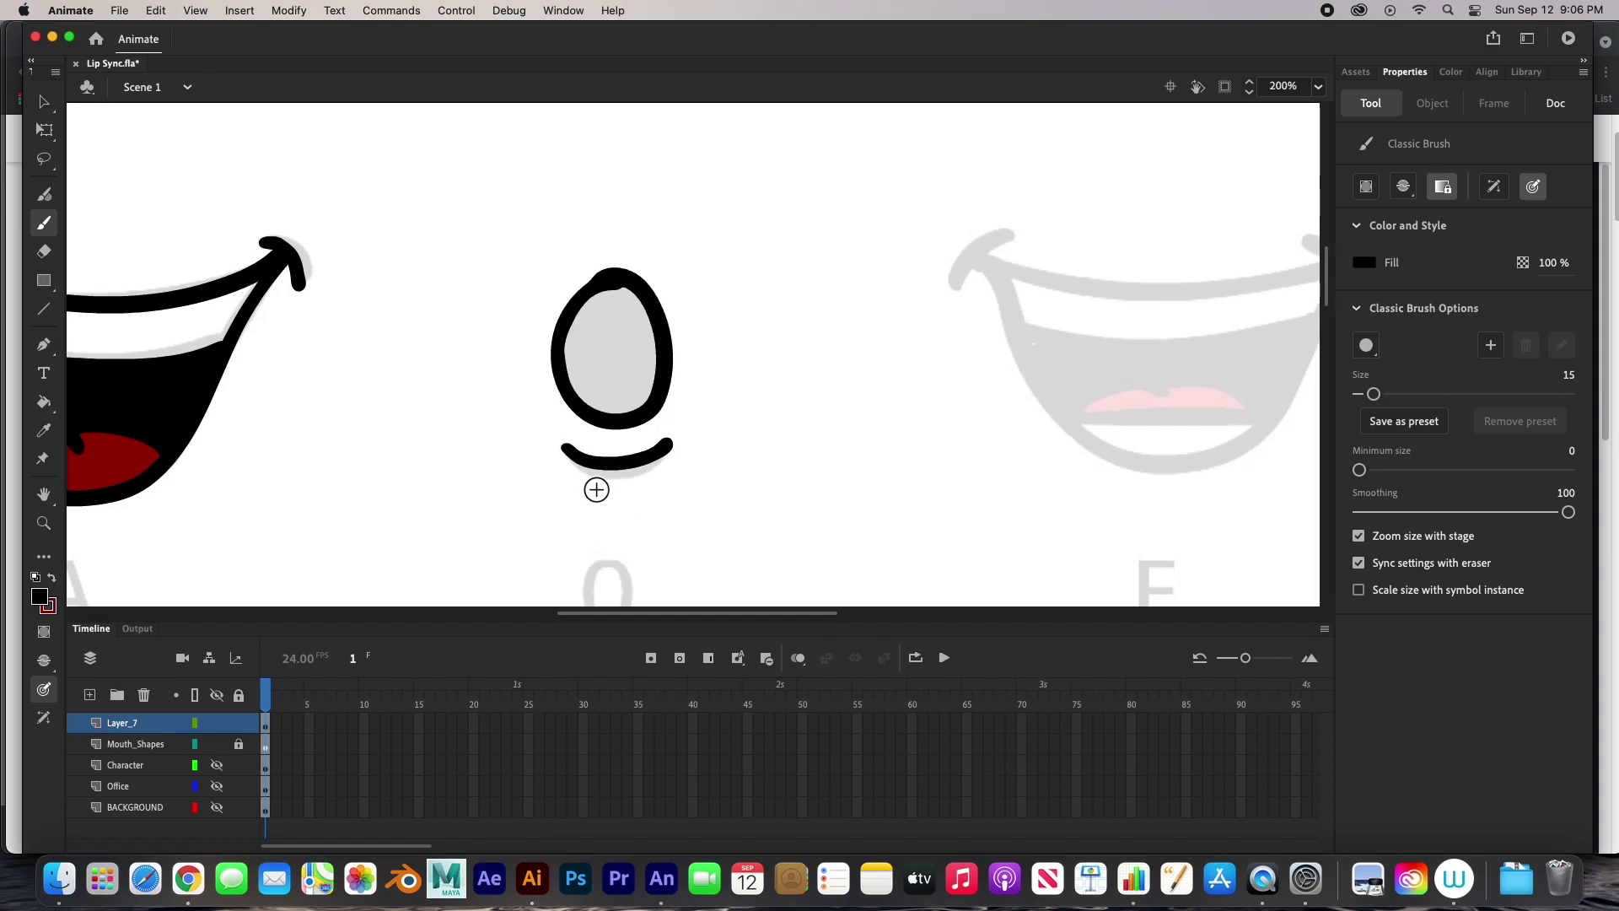
key(super+z)
mouse_move(565, 450)
mouse_down()
mouse_move(616, 480)
mouse_move(681, 452)
mouse_up()
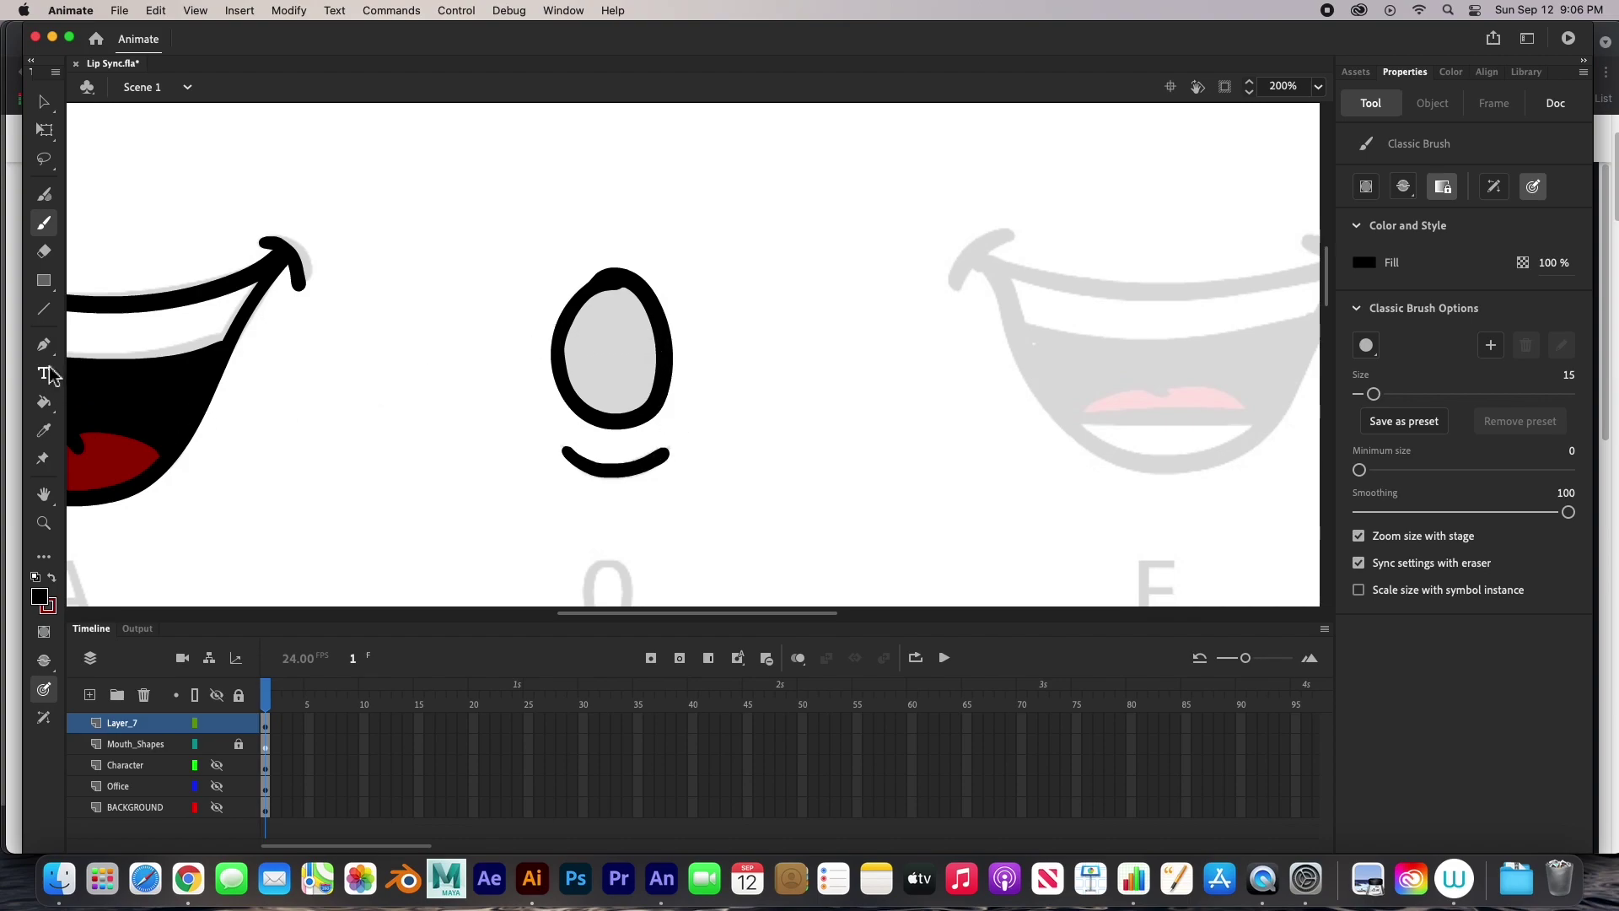
- Fill the O mouth's oval solid black
click(46, 403)
click(629, 369)
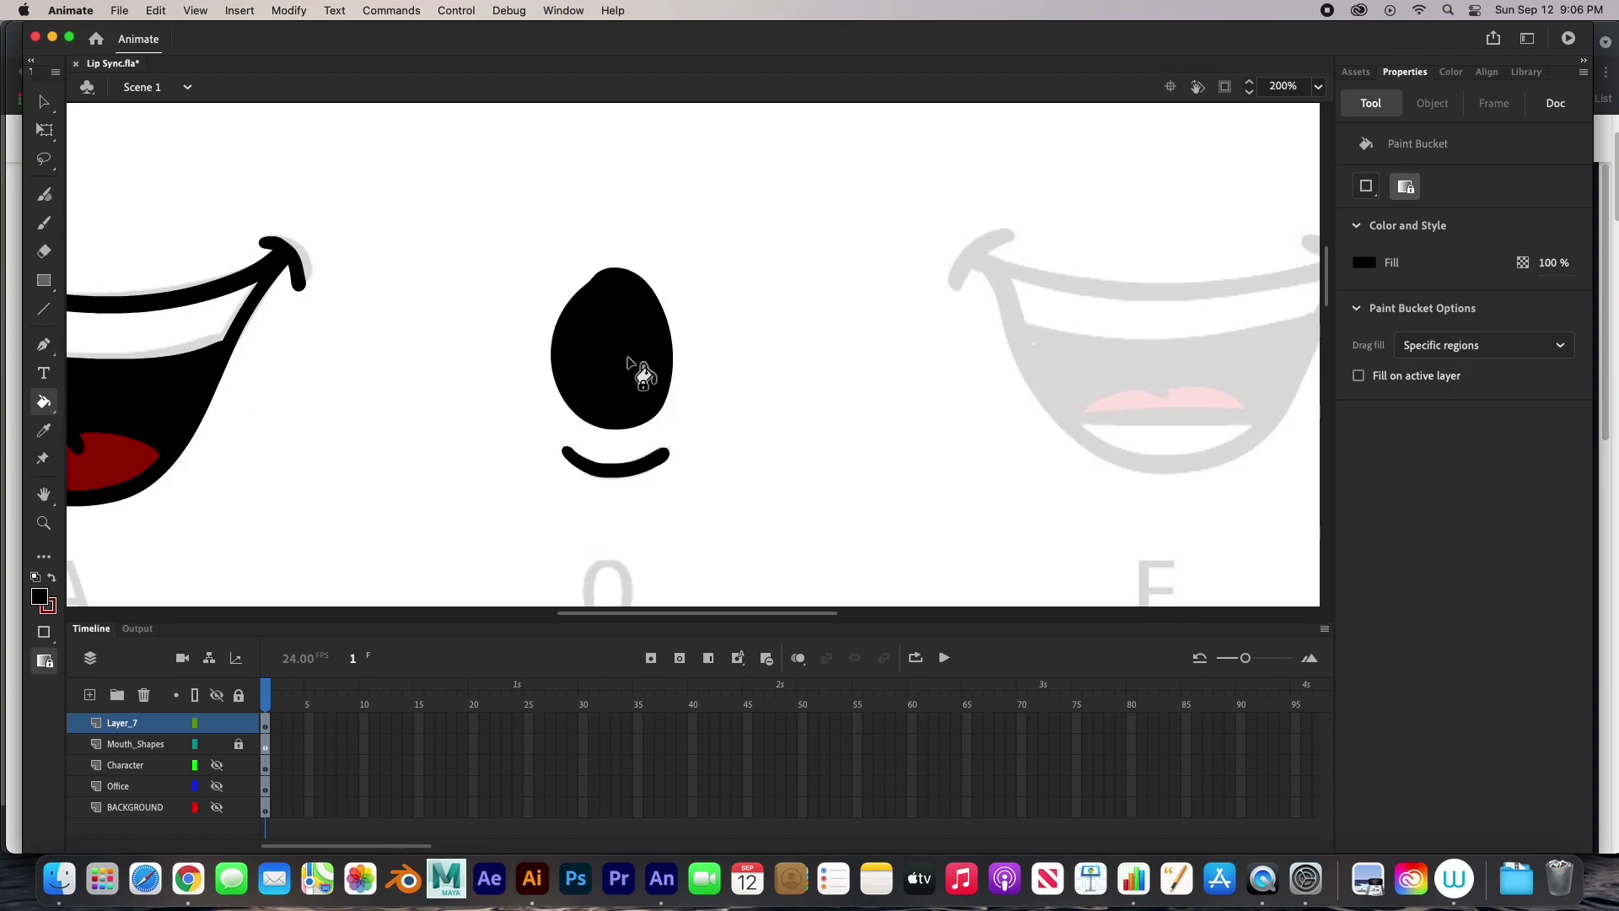
scroll(1046, 372, right, 10)
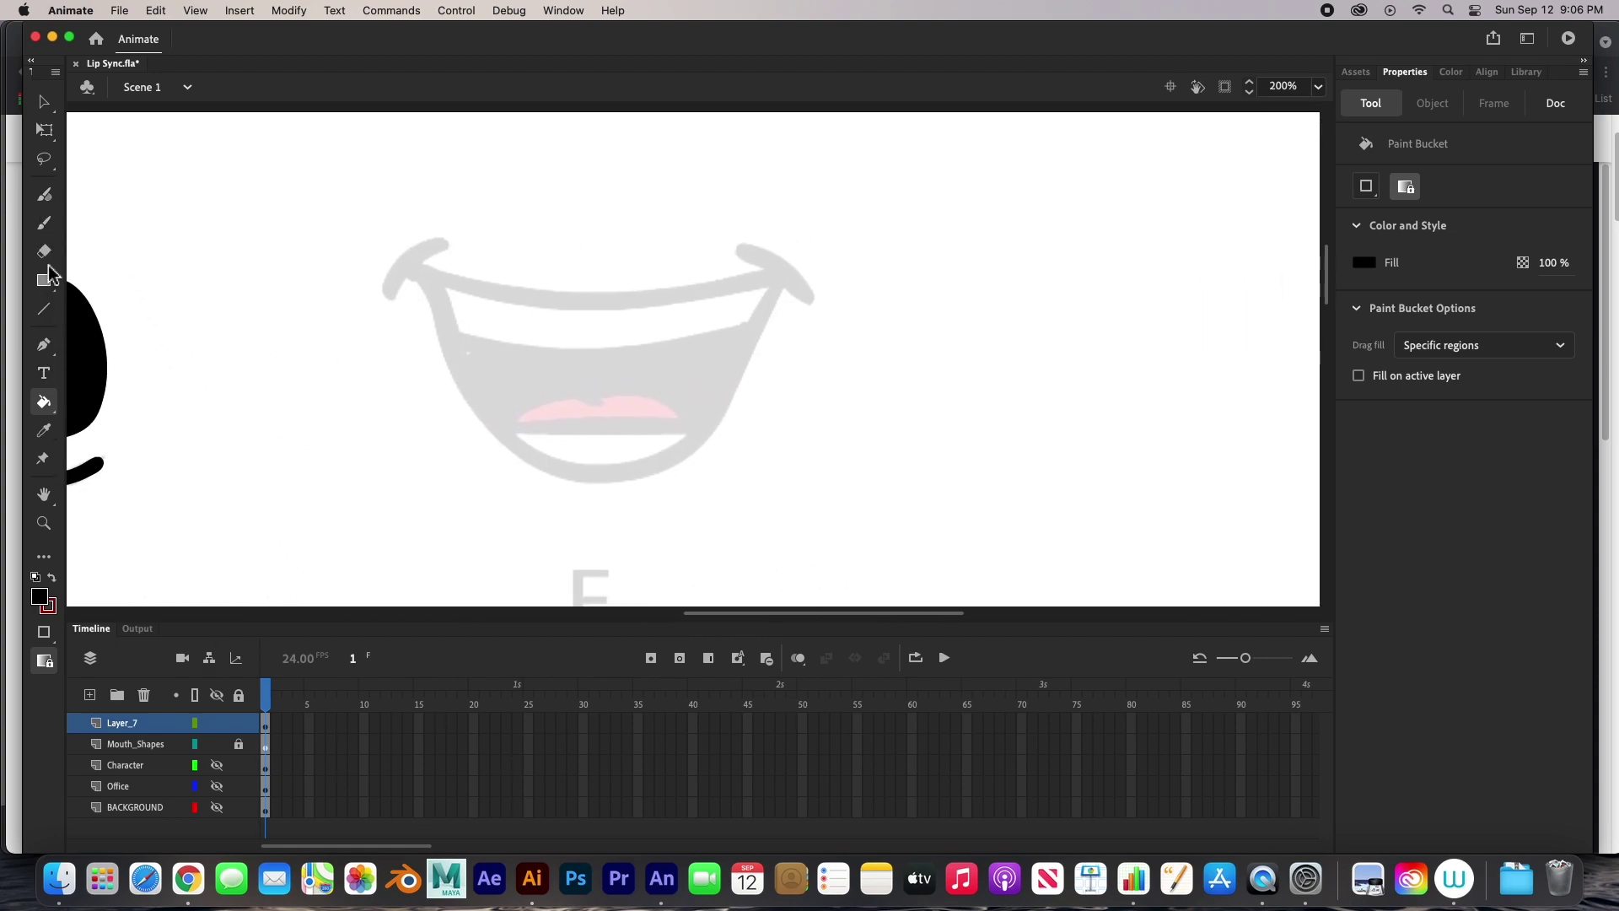
- Ink the E mouth's corners, outline and teeth line in black
click(45, 223)
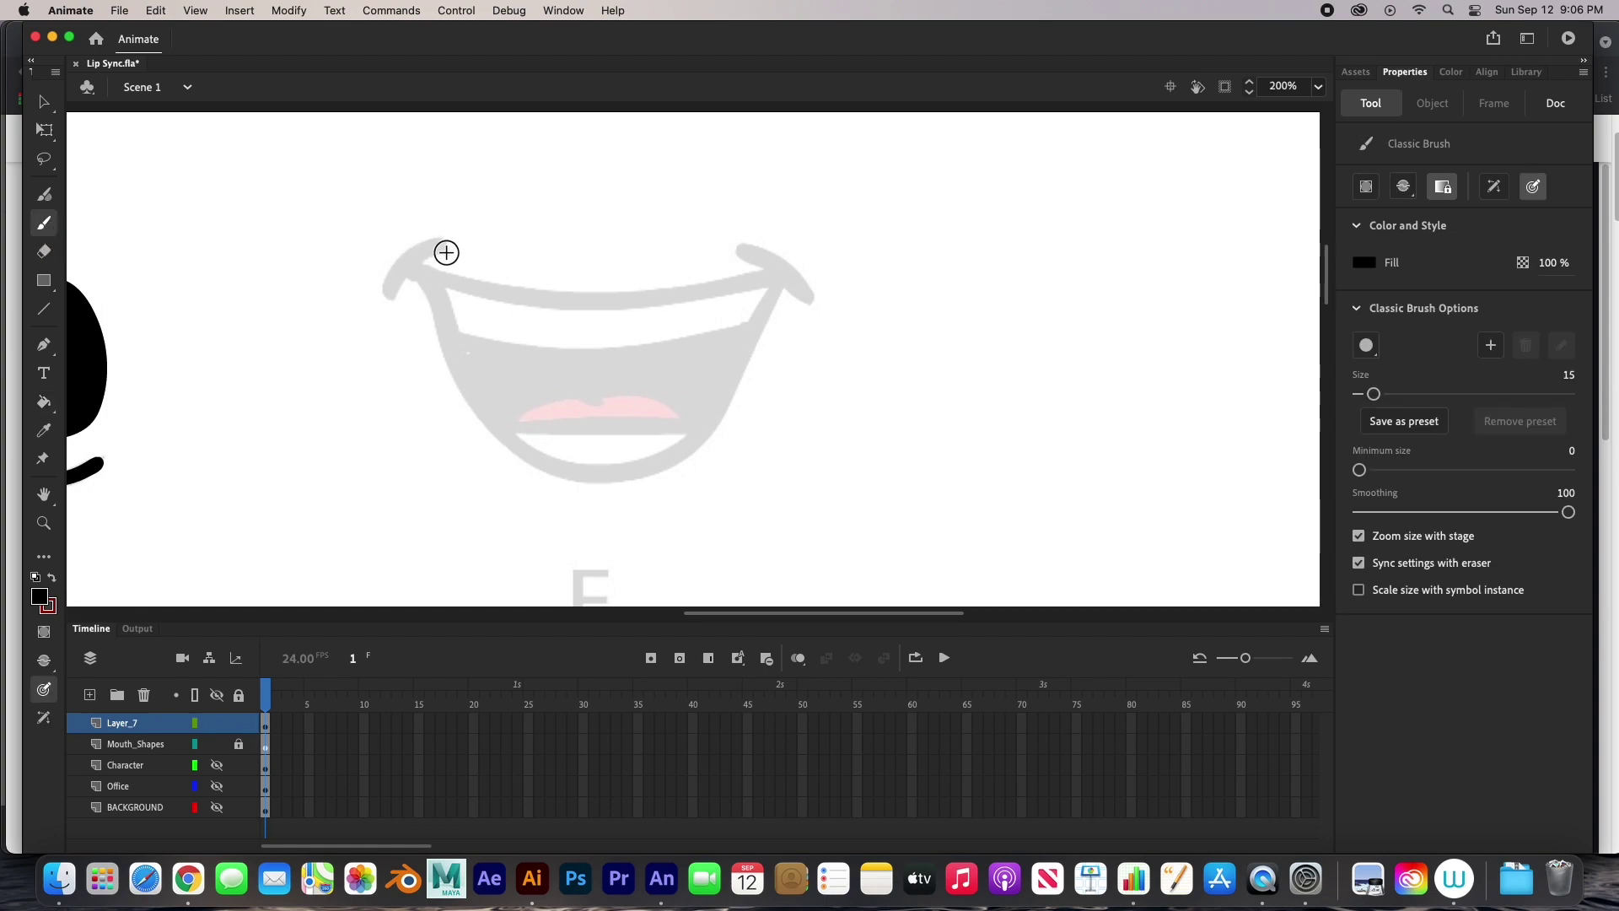
drag(442, 242, 394, 300)
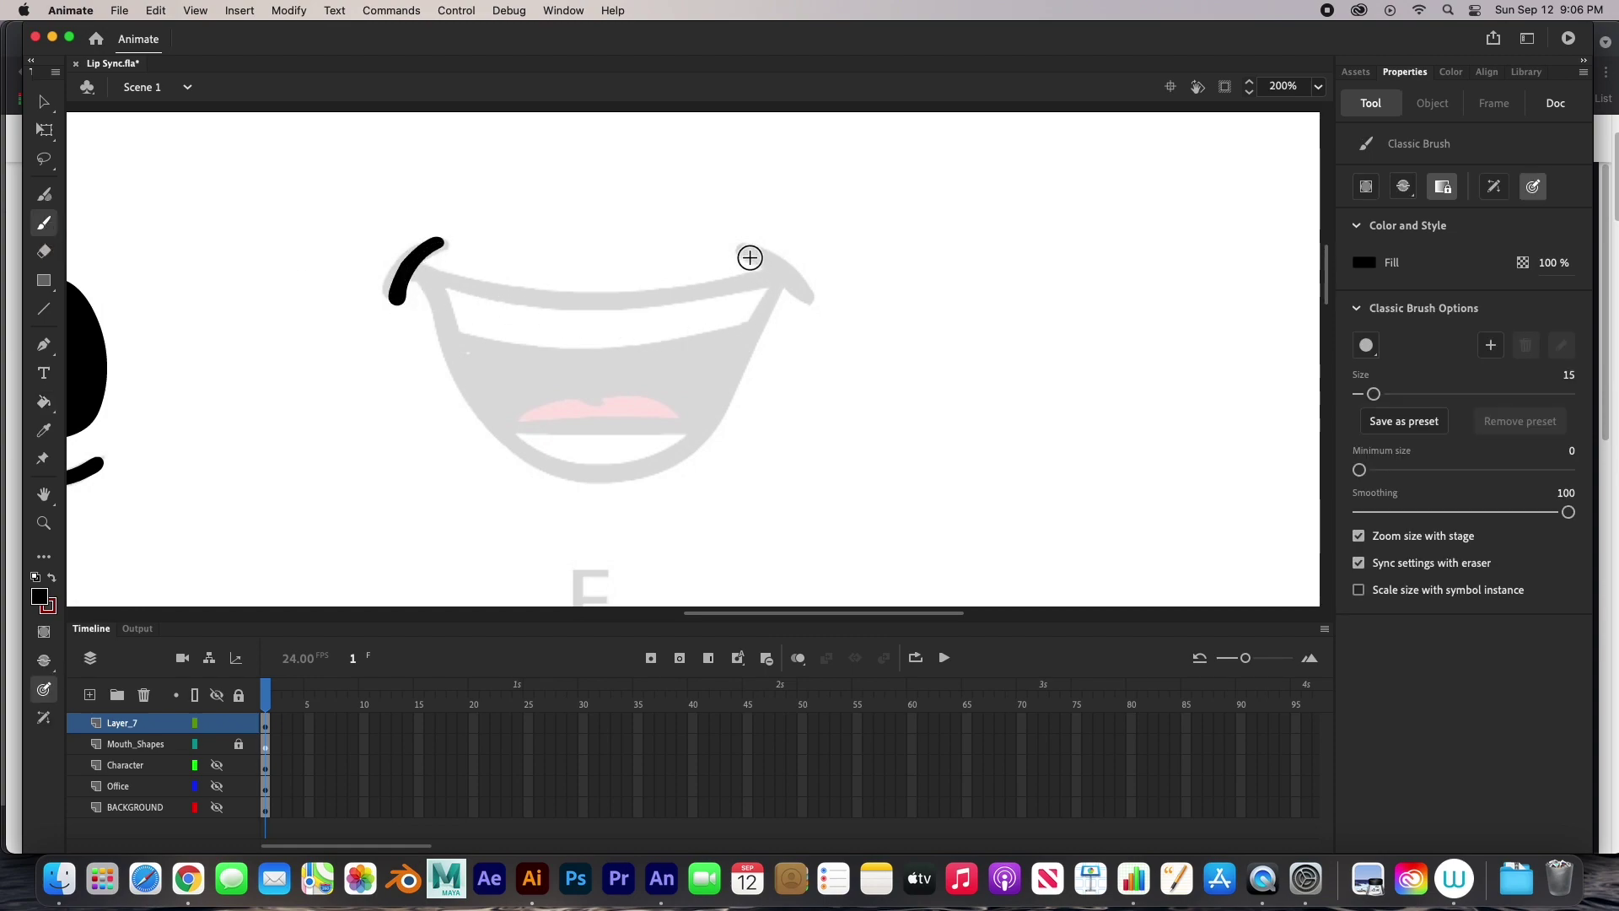
mouse_move(744, 252)
mouse_down()
mouse_move(805, 295)
mouse_move(766, 320)
mouse_move(693, 442)
mouse_move(609, 478)
mouse_move(519, 452)
mouse_move(484, 418)
mouse_move(422, 260)
mouse_up()
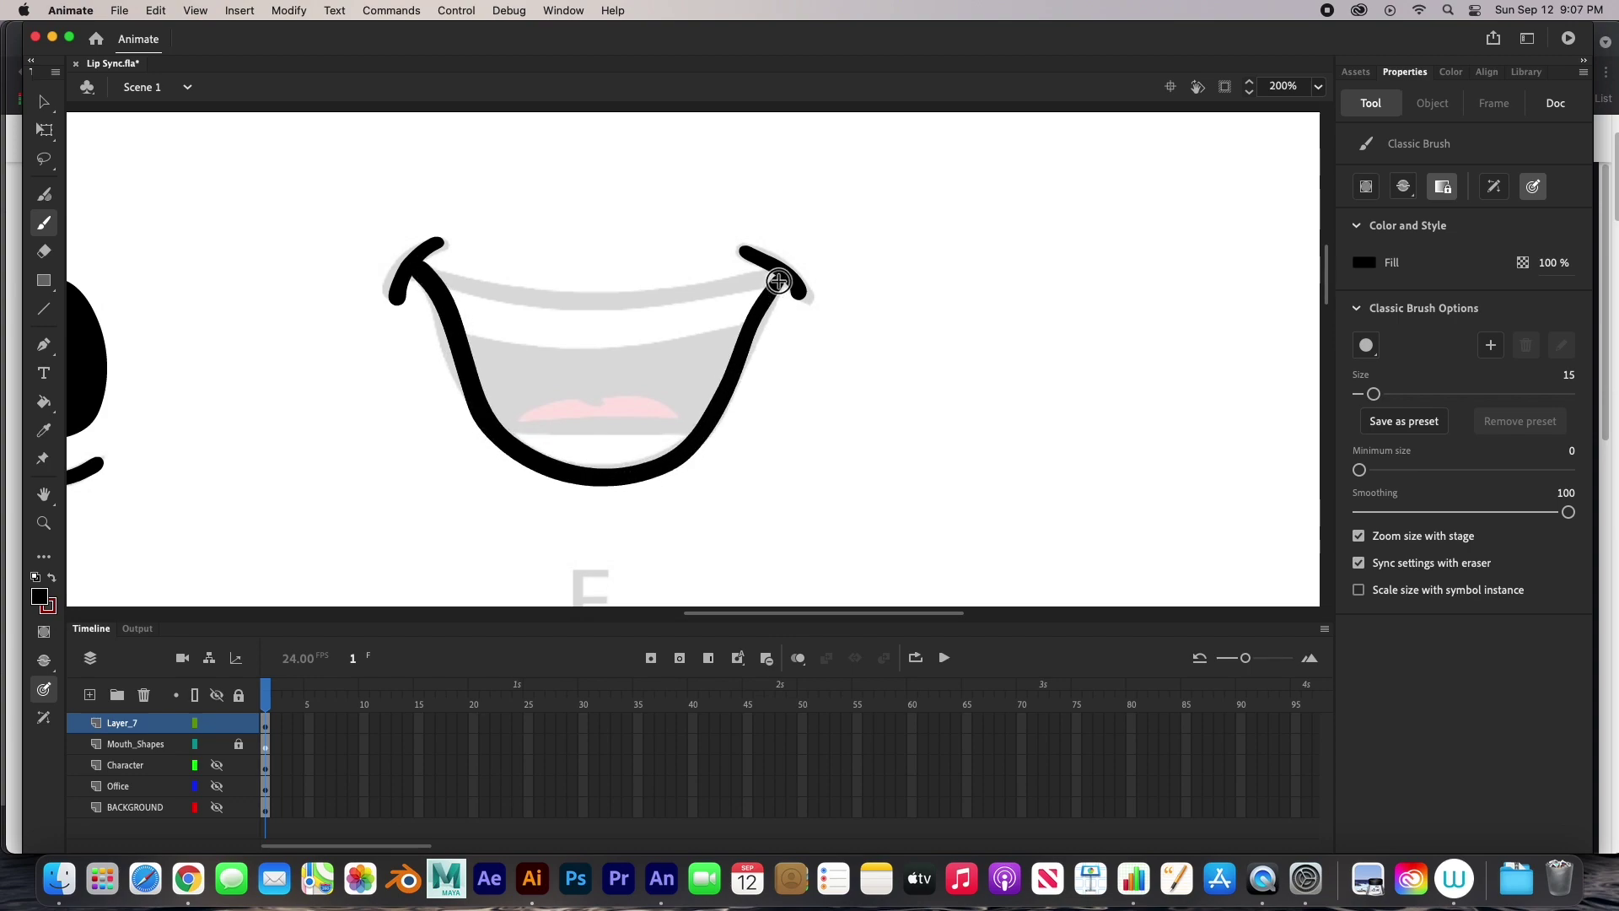
mouse_move(783, 277)
mouse_down()
mouse_move(601, 293)
mouse_move(425, 264)
mouse_up()
mouse_move(471, 343)
mouse_down()
mouse_move(608, 360)
mouse_move(740, 341)
mouse_up()
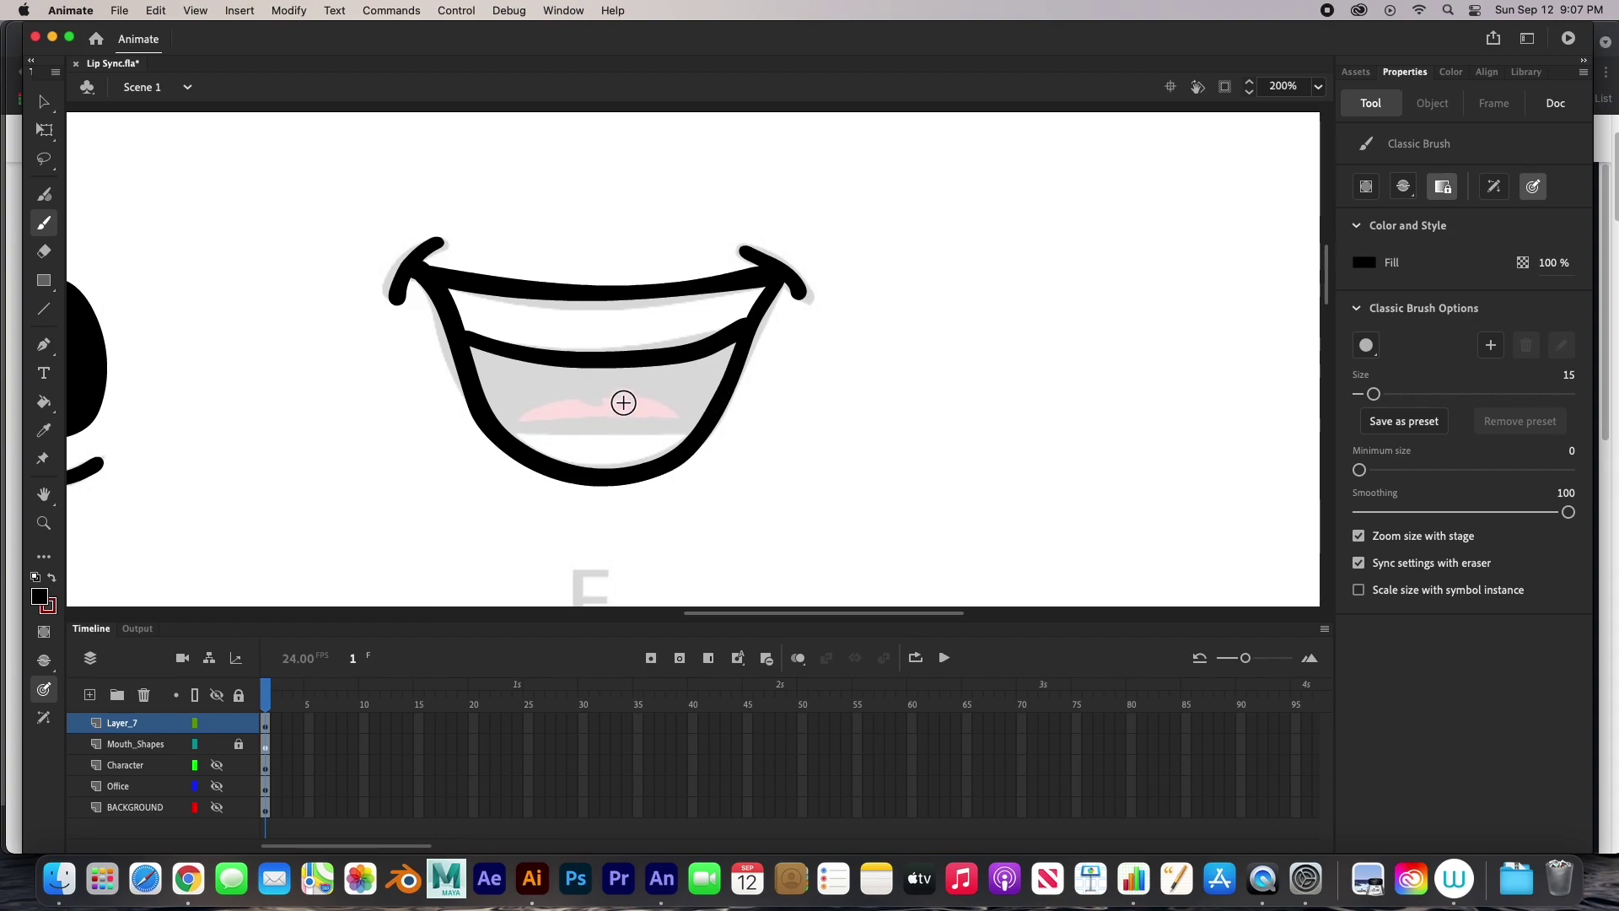
key(super+z)
mouse_move(468, 345)
mouse_down()
mouse_move(600, 366)
mouse_move(740, 334)
mouse_up()
key(super+z)
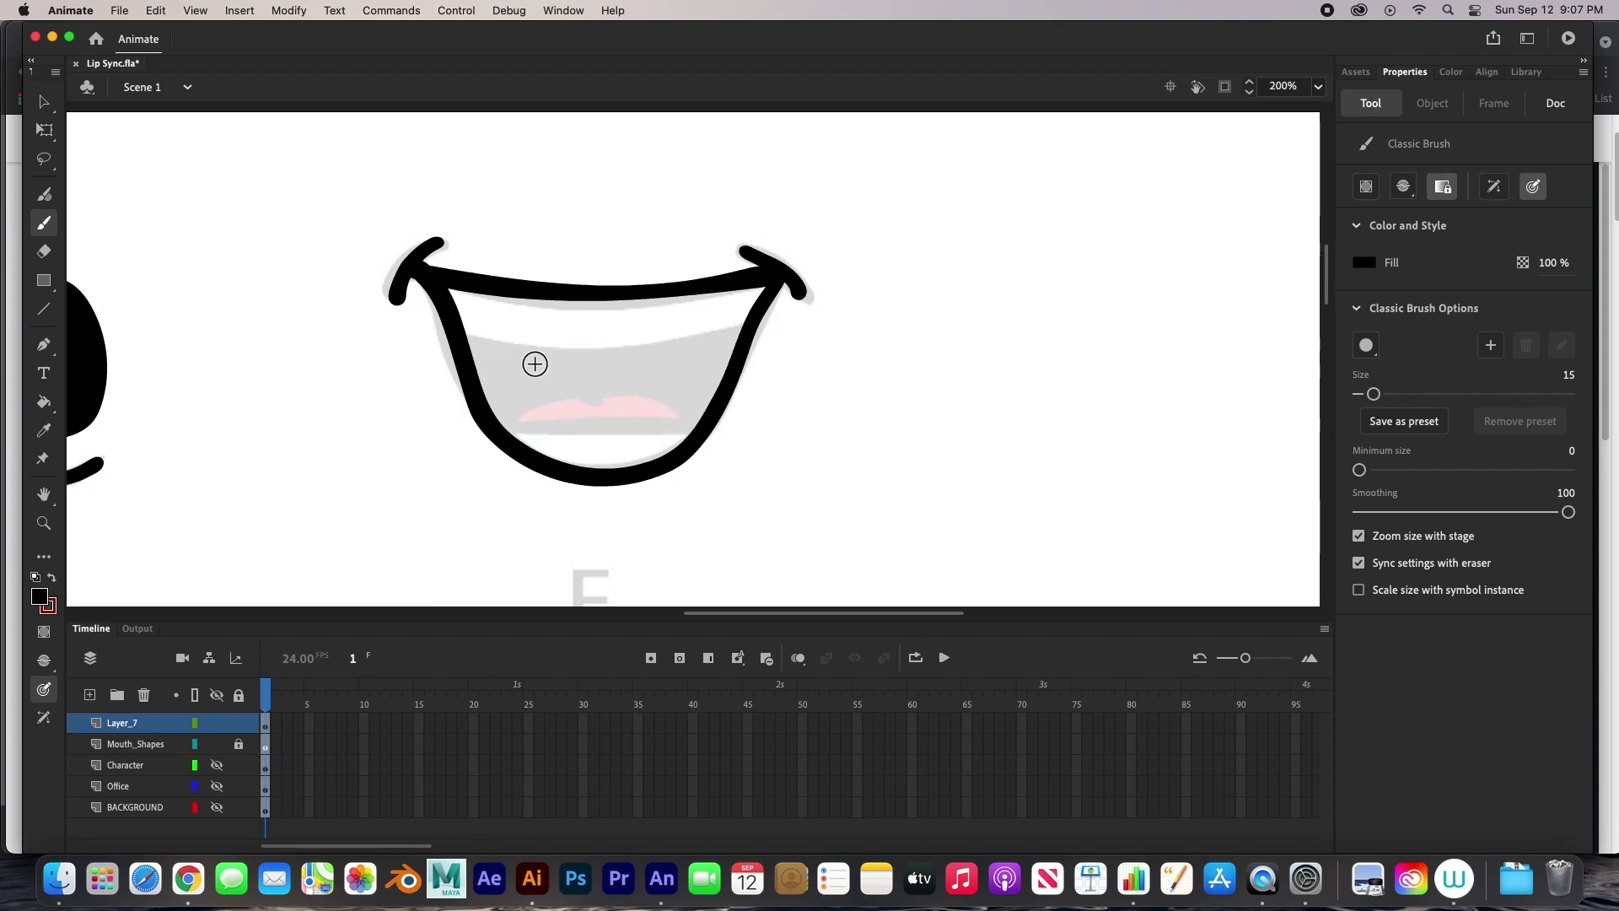
drag(463, 344, 750, 327)
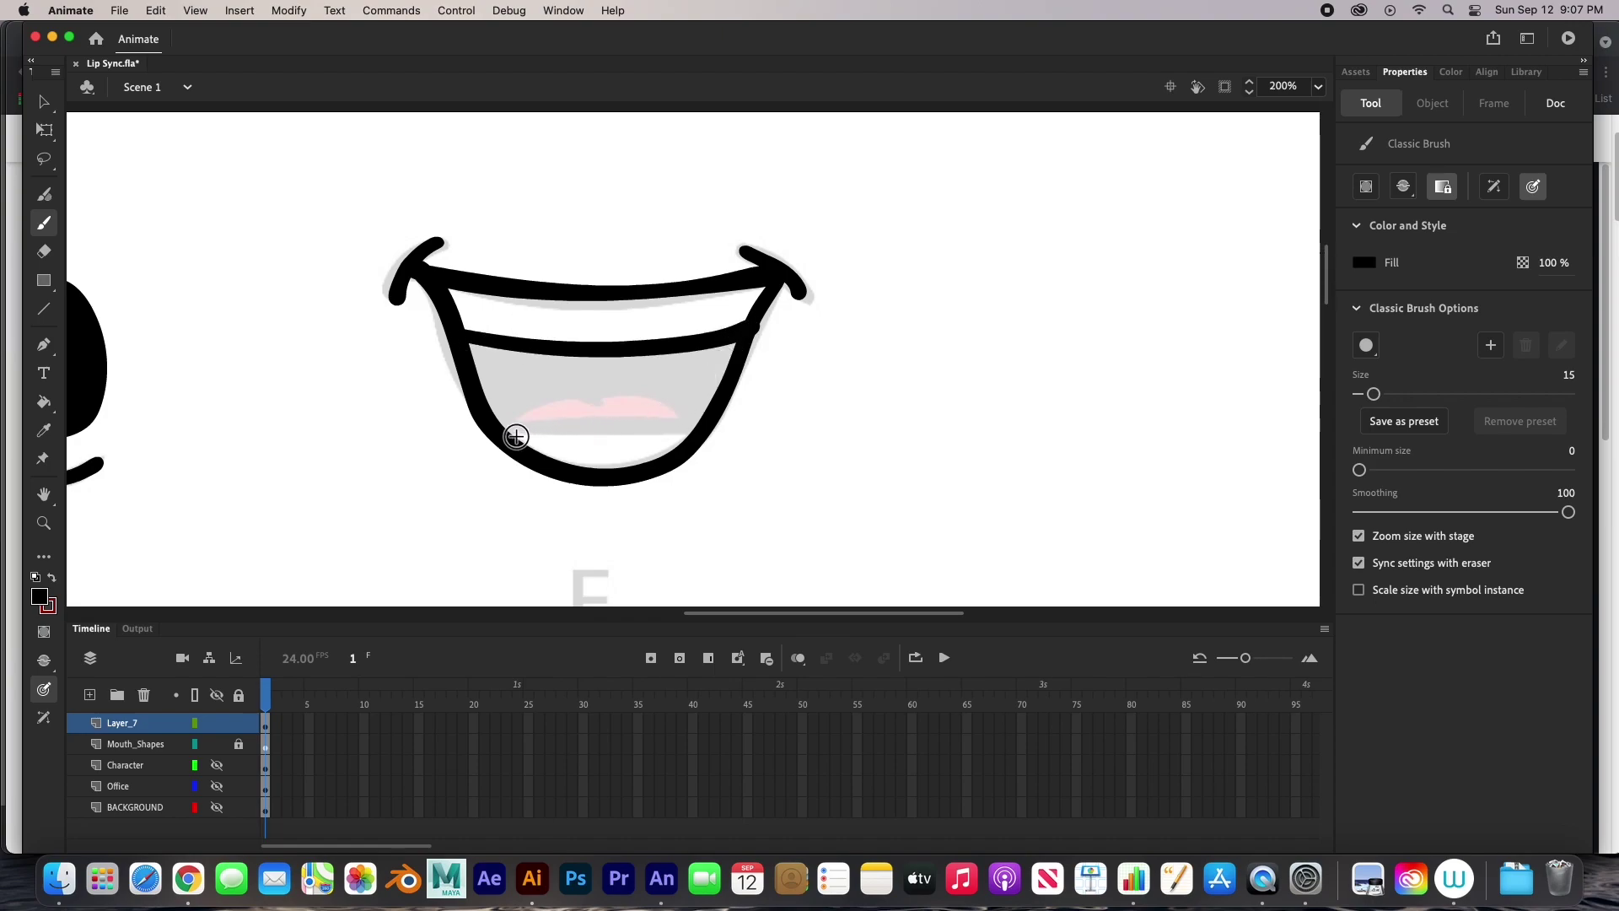
- Draw the curve above the E tongue, then fill the interior black and tongue dark red
mouse_move(491, 417)
mouse_down()
mouse_move(675, 429)
mouse_move(714, 412)
mouse_up()
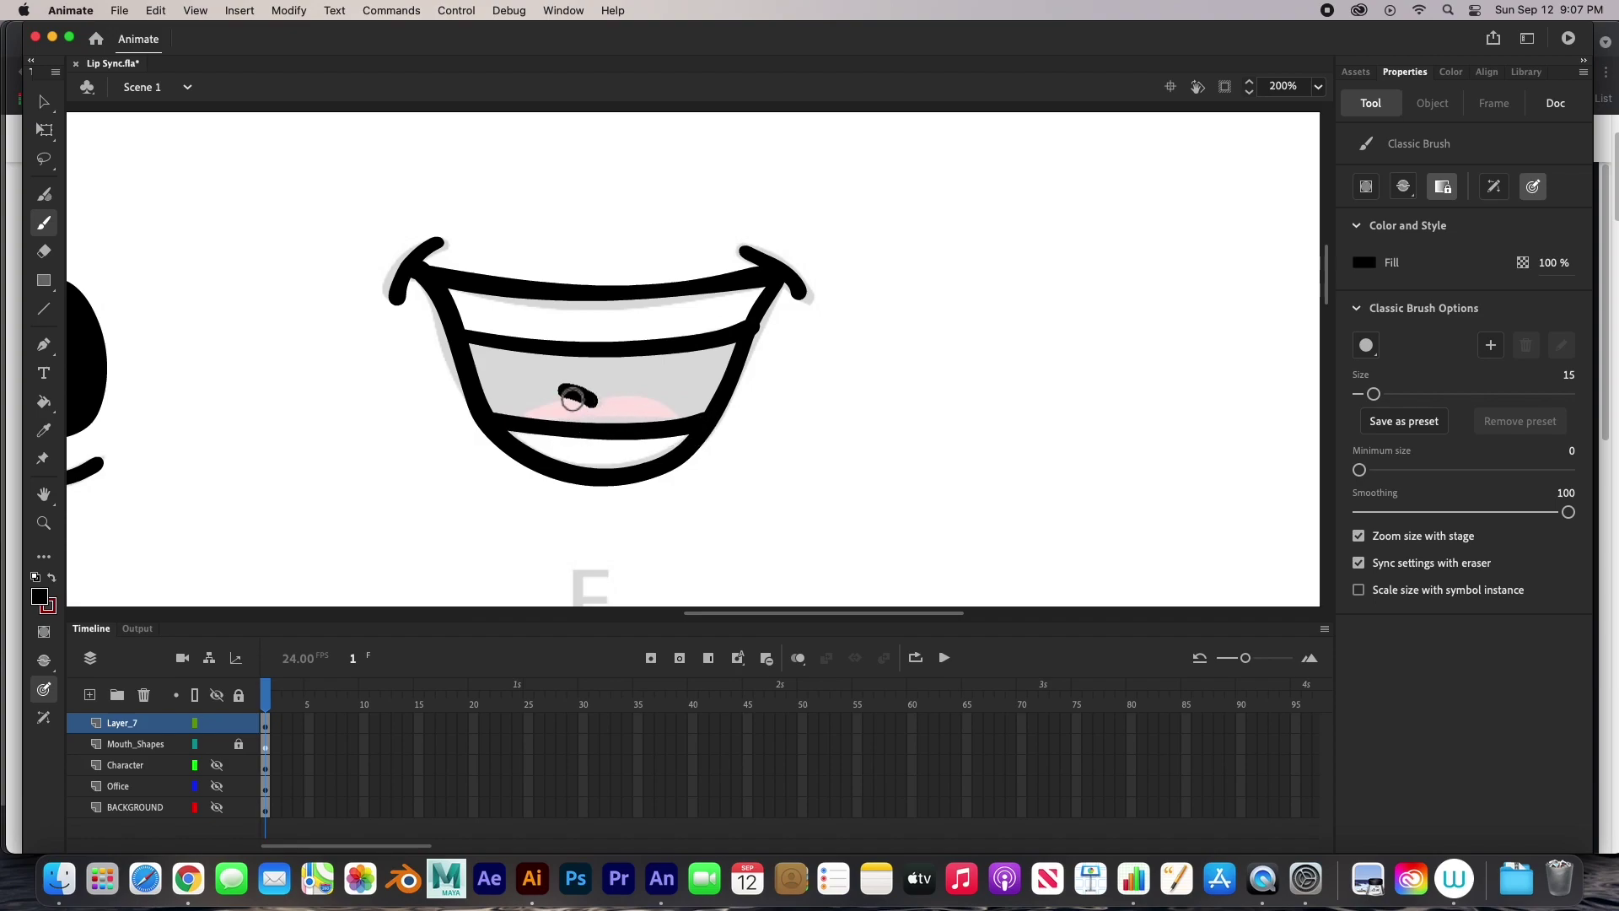
drag(572, 400, 493, 413)
mouse_move(685, 403)
mouse_down()
mouse_move(640, 388)
mouse_move(586, 405)
mouse_up()
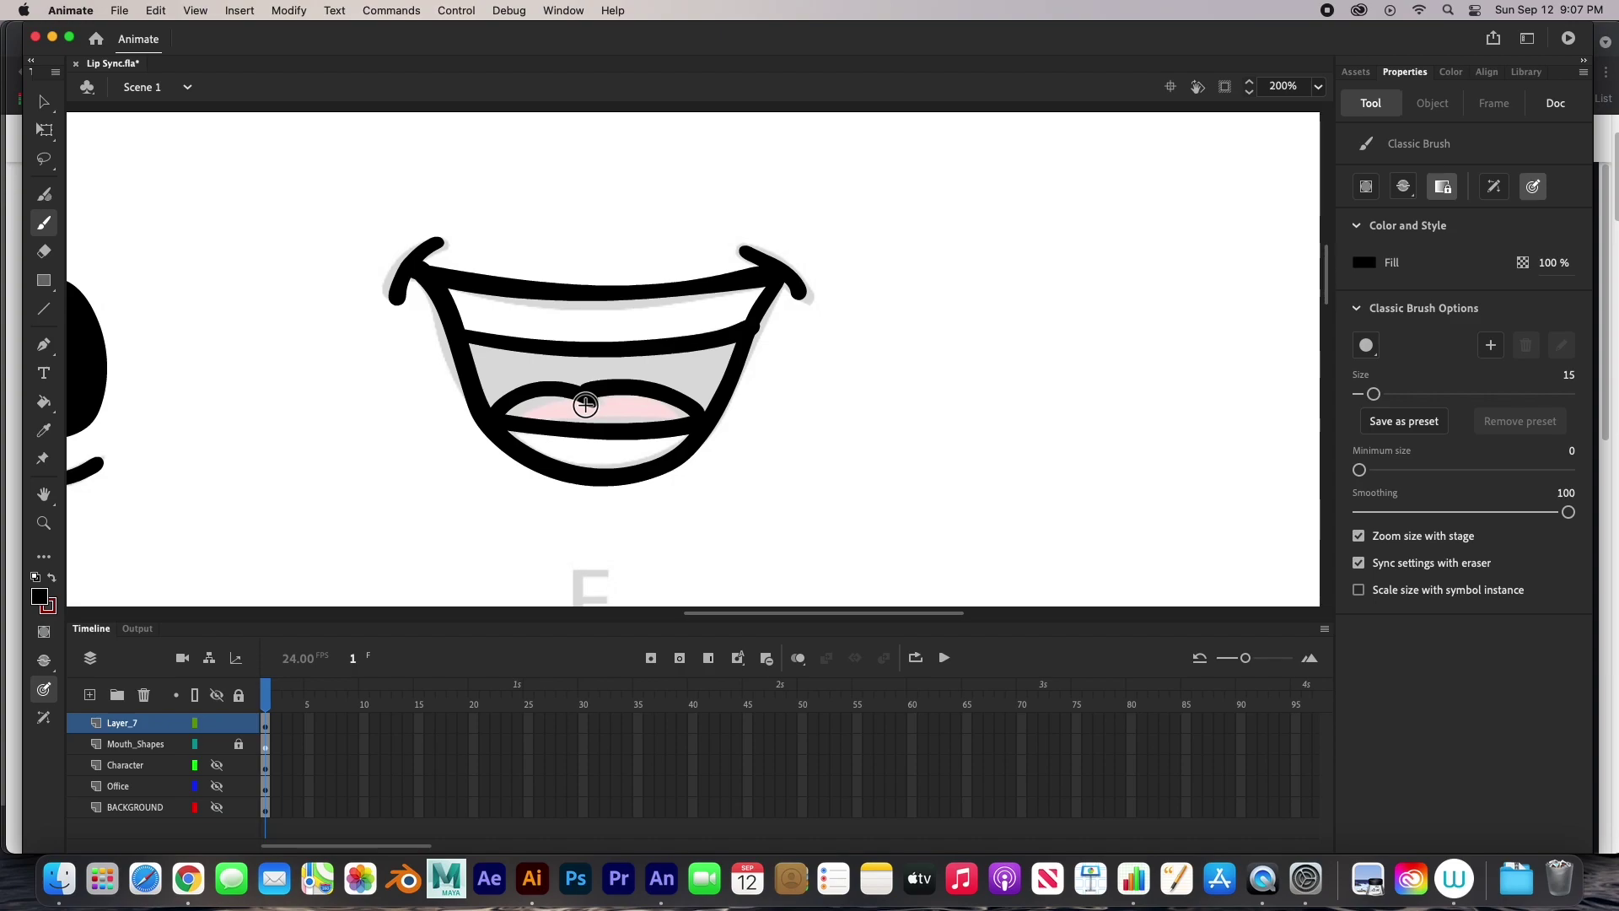
click(44, 401)
click(540, 362)
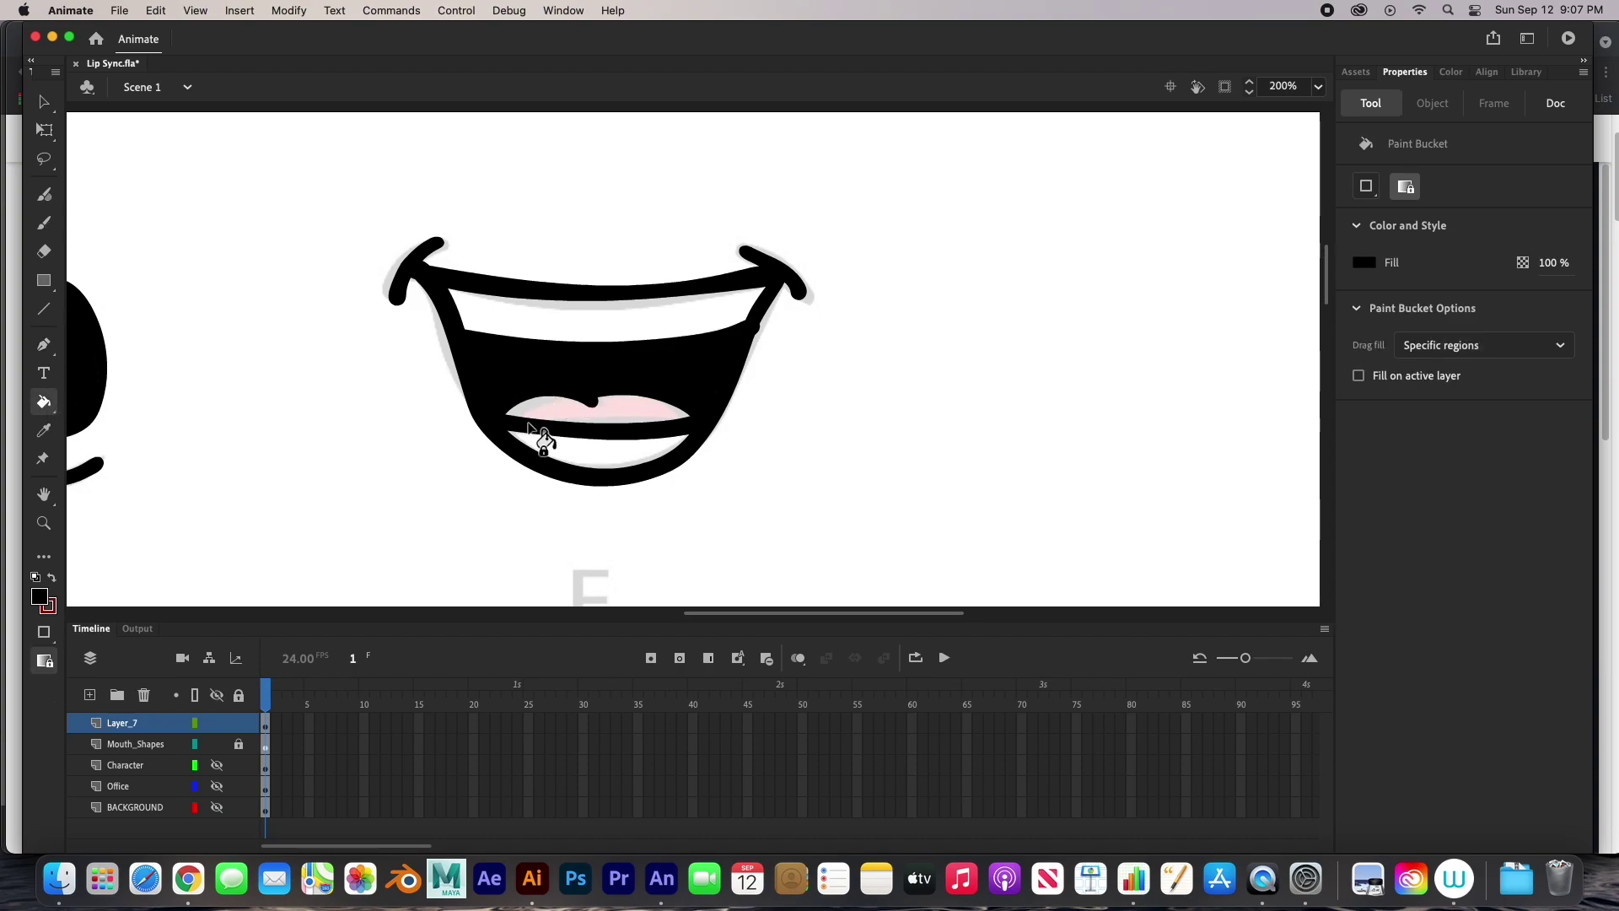
click(51, 577)
click(625, 414)
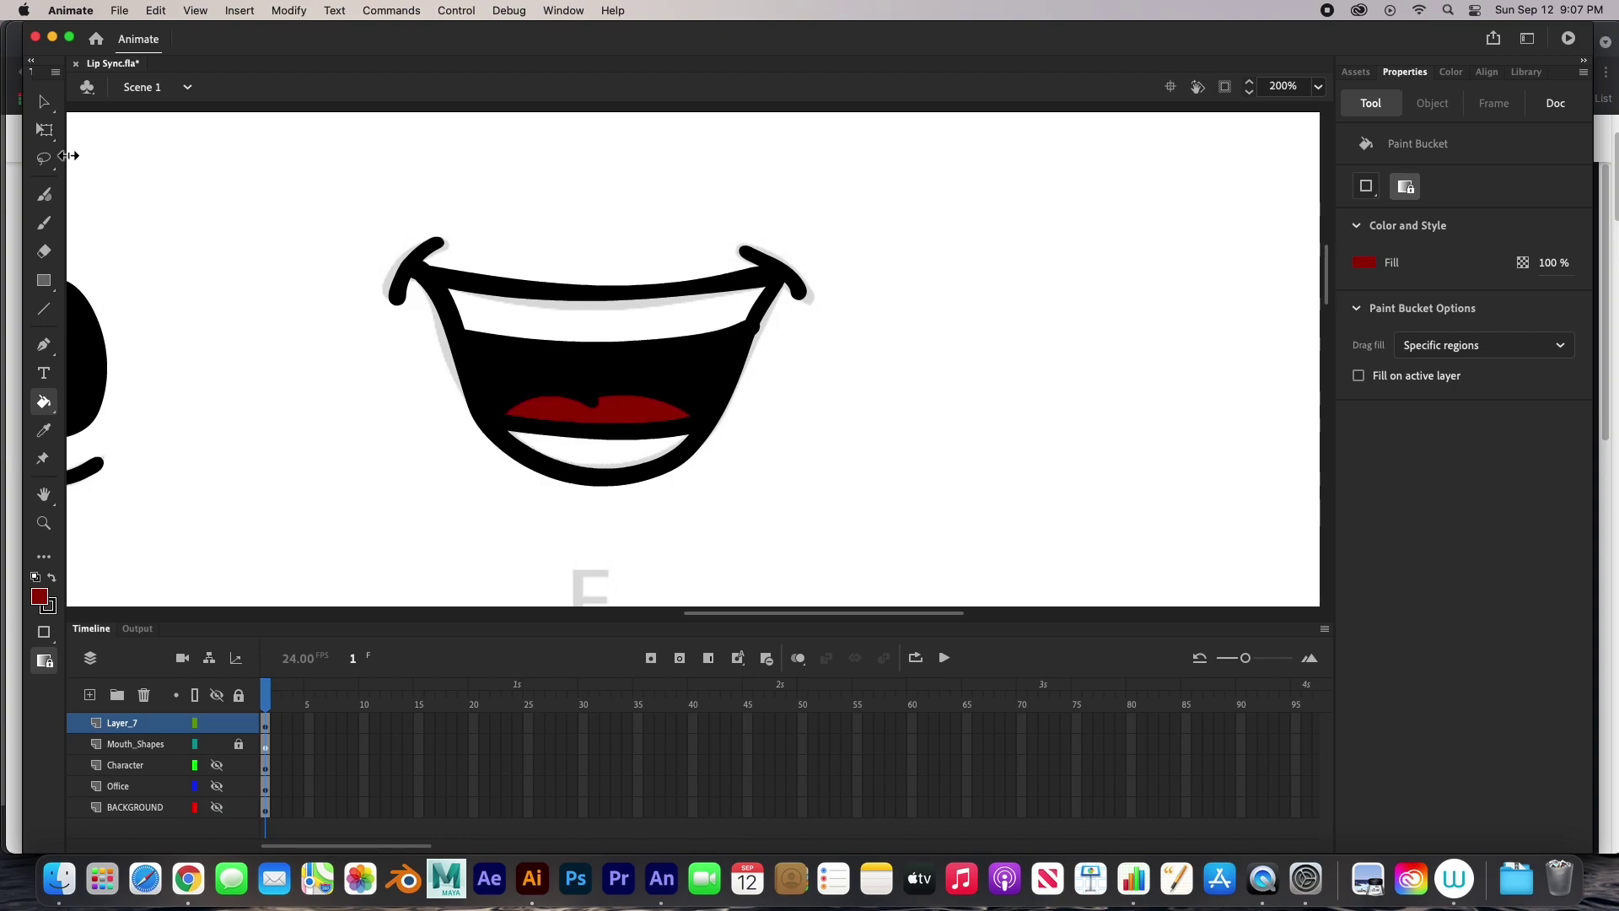
click(44, 102)
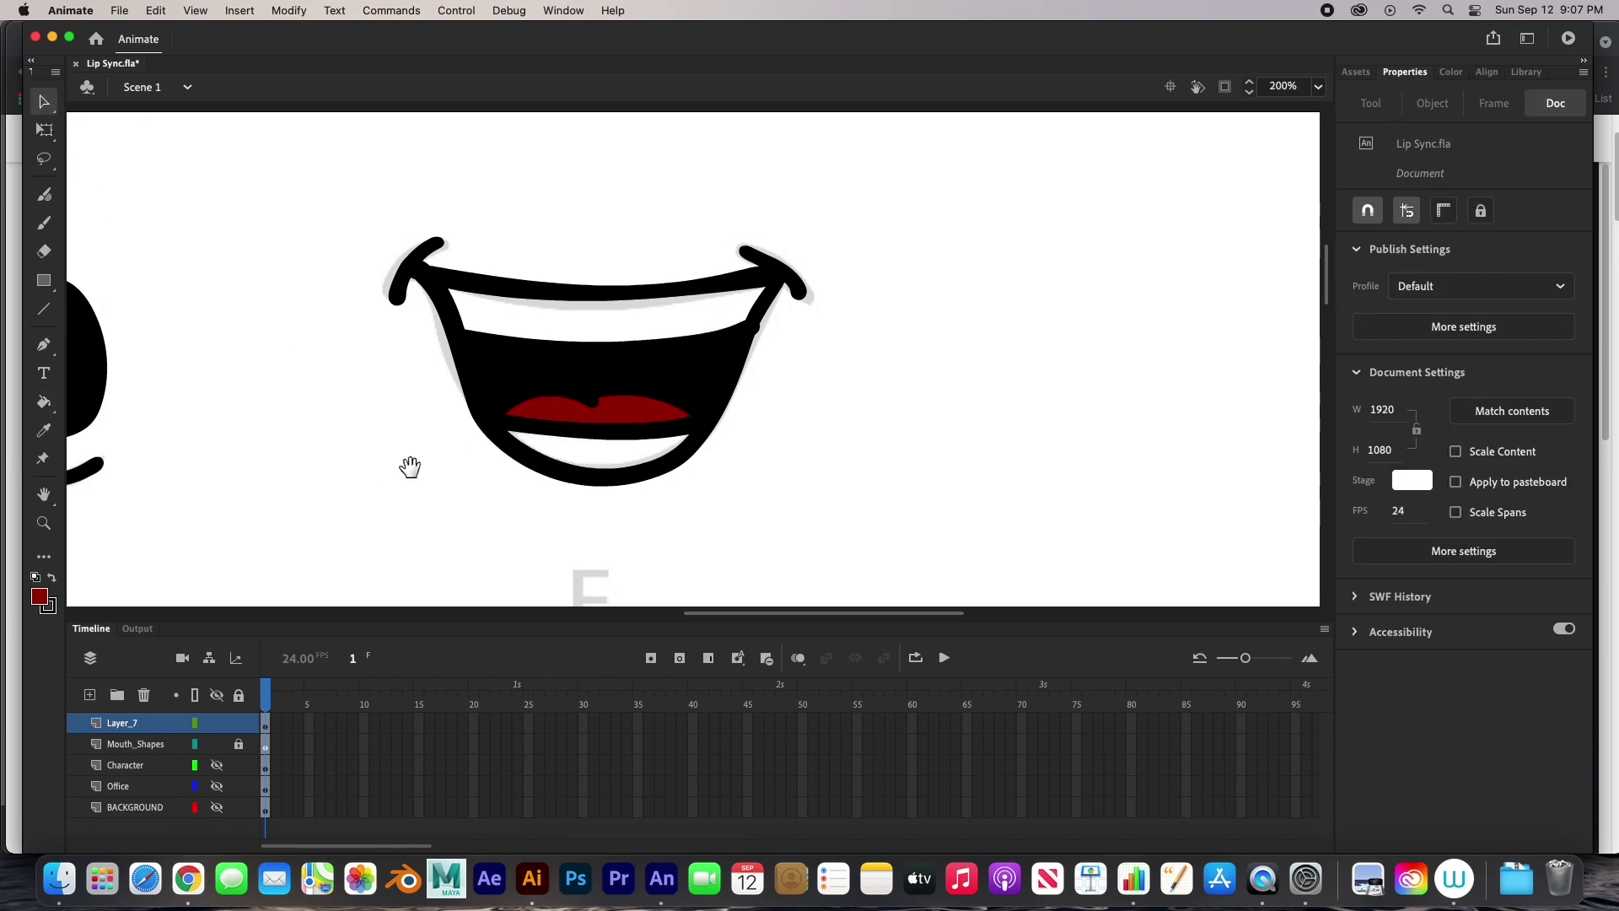
drag(408, 463, 958, 274)
- Ink the next mouth guide's outline in black and fill its interior black
drag(346, 528, 620, 355)
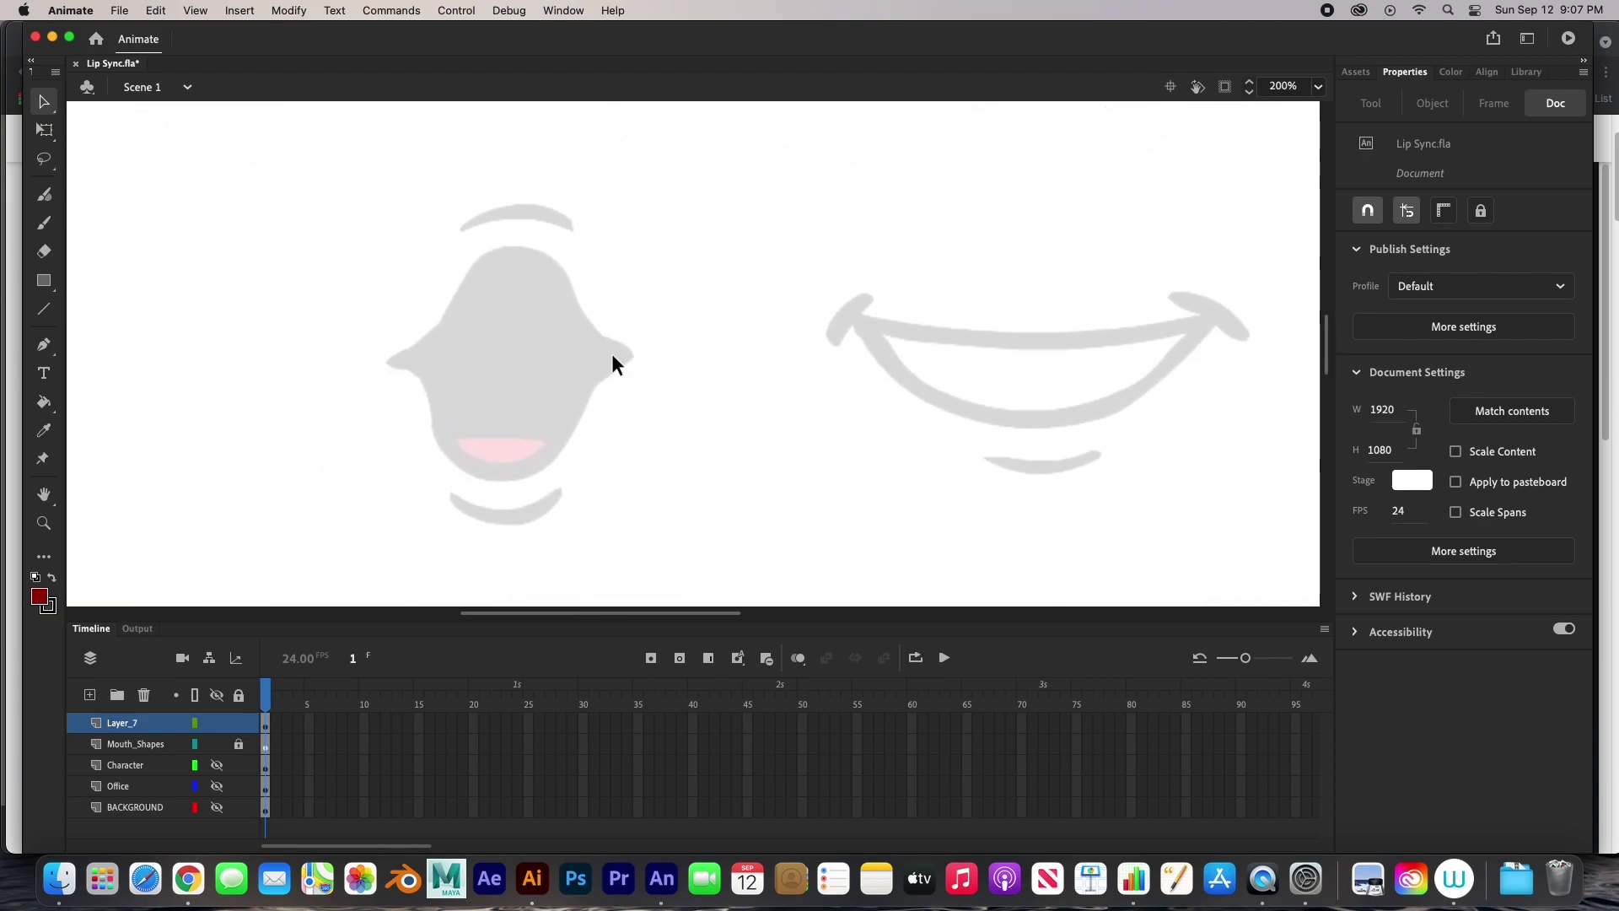
click(45, 223)
key(ctrl+z)
drag(560, 225, 462, 222)
click(51, 578)
drag(457, 506, 560, 496)
mouse_move(631, 354)
mouse_down()
mouse_move(505, 250)
mouse_move(387, 361)
mouse_up()
mouse_move(628, 355)
mouse_down()
mouse_move(551, 451)
mouse_move(395, 363)
mouse_up()
drag(554, 448, 439, 430)
key(k)
click(517, 376)
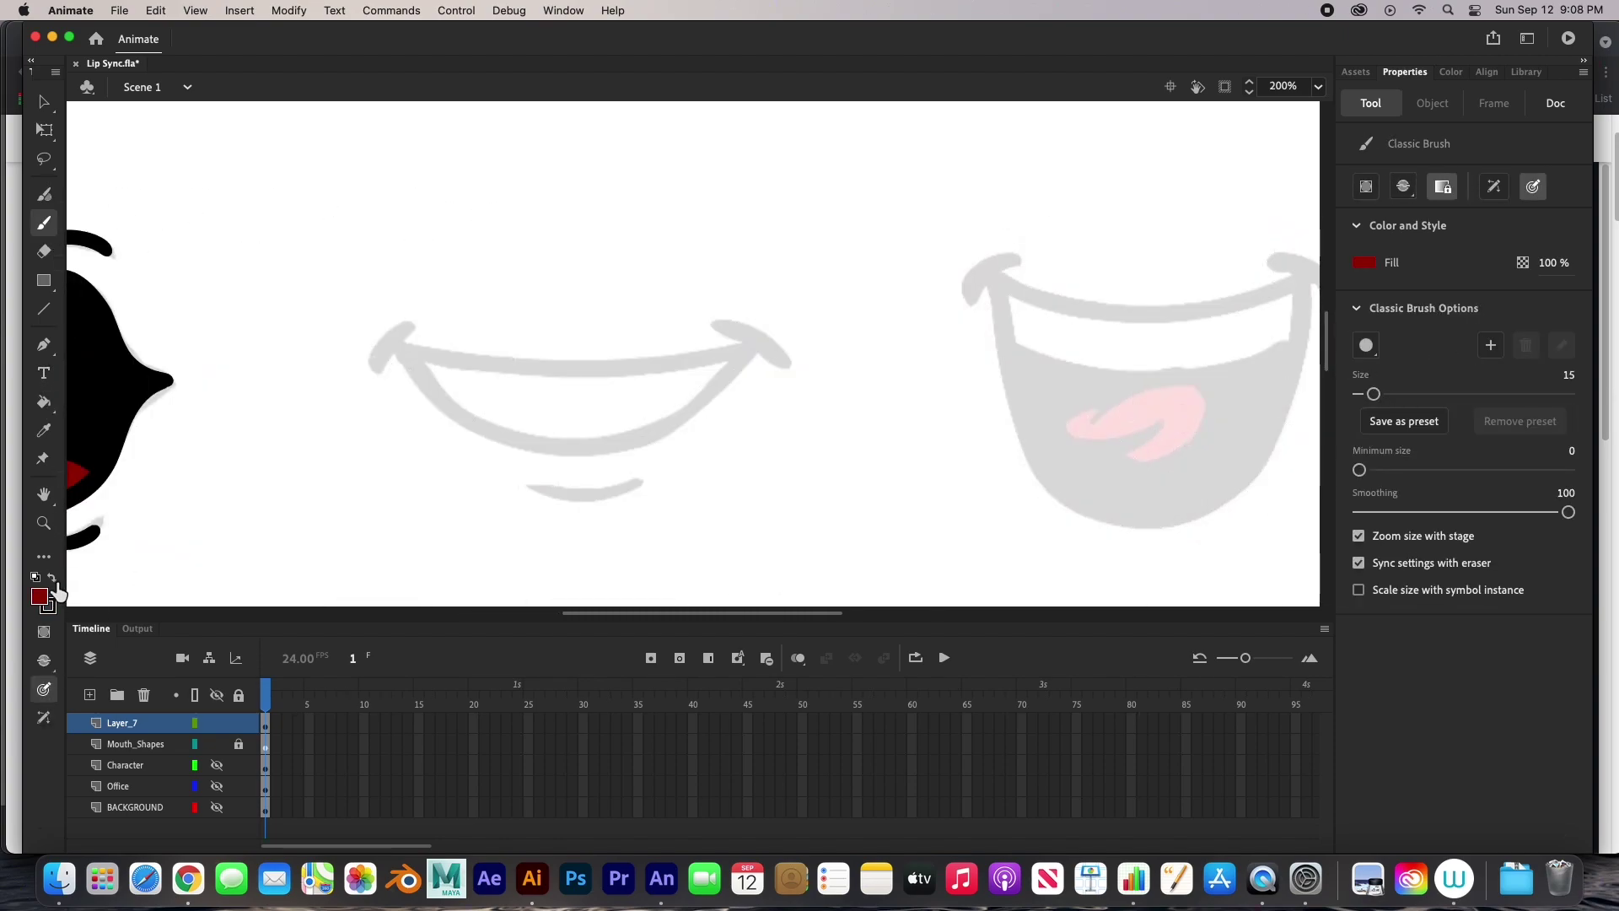
- Ink the wide smile mouth's corners, upper lip and chin stroke in black
key(x)
drag(411, 324, 378, 371)
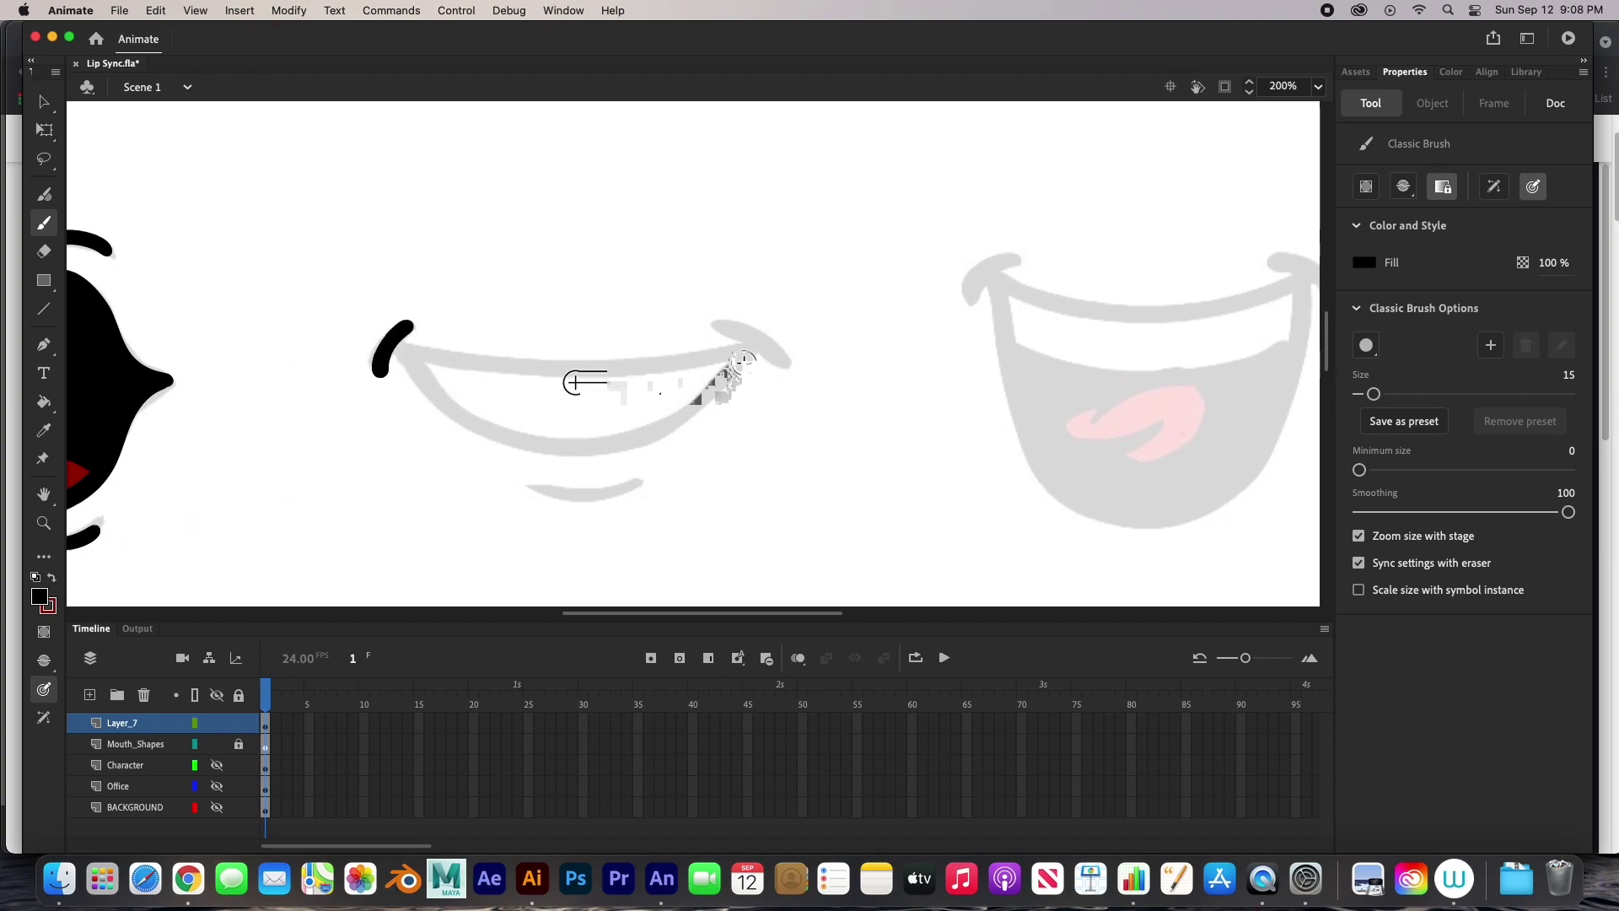
drag(727, 325, 780, 361)
mouse_move(763, 347)
mouse_down()
mouse_move(591, 376)
mouse_move(400, 348)
mouse_move(611, 443)
mouse_move(629, 430)
mouse_move(478, 426)
mouse_move(395, 372)
mouse_up()
key(cmd+z)
drag(525, 486, 641, 491)
scroll(523, 472, right, 4)
scroll(523, 473, down, 1)
click(39, 596)
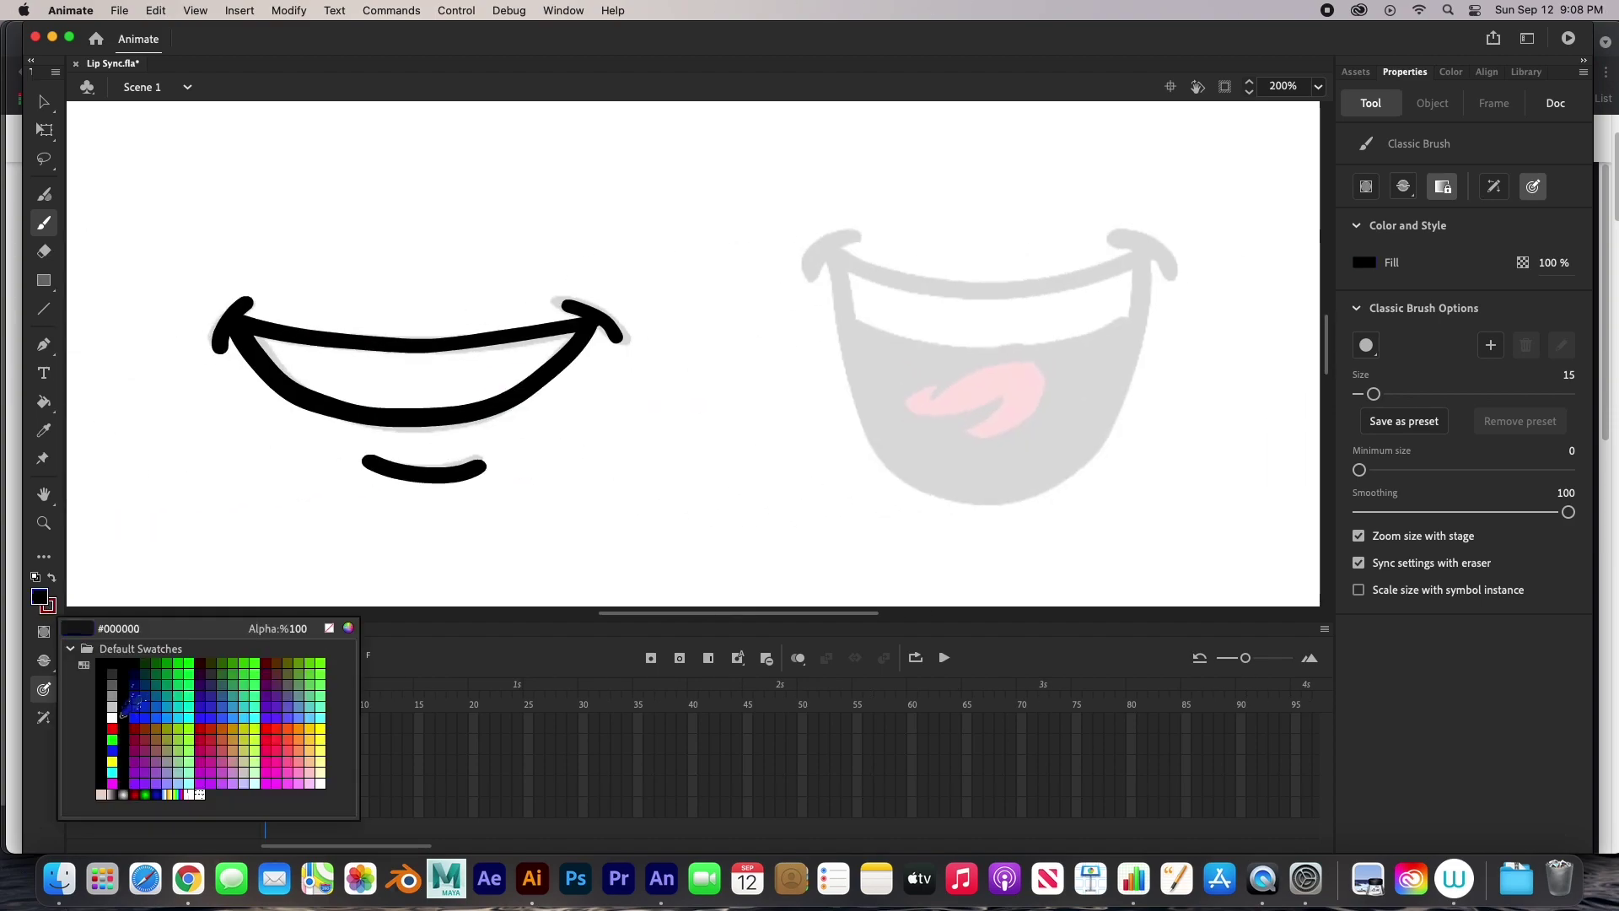
click(101, 734)
click(47, 401)
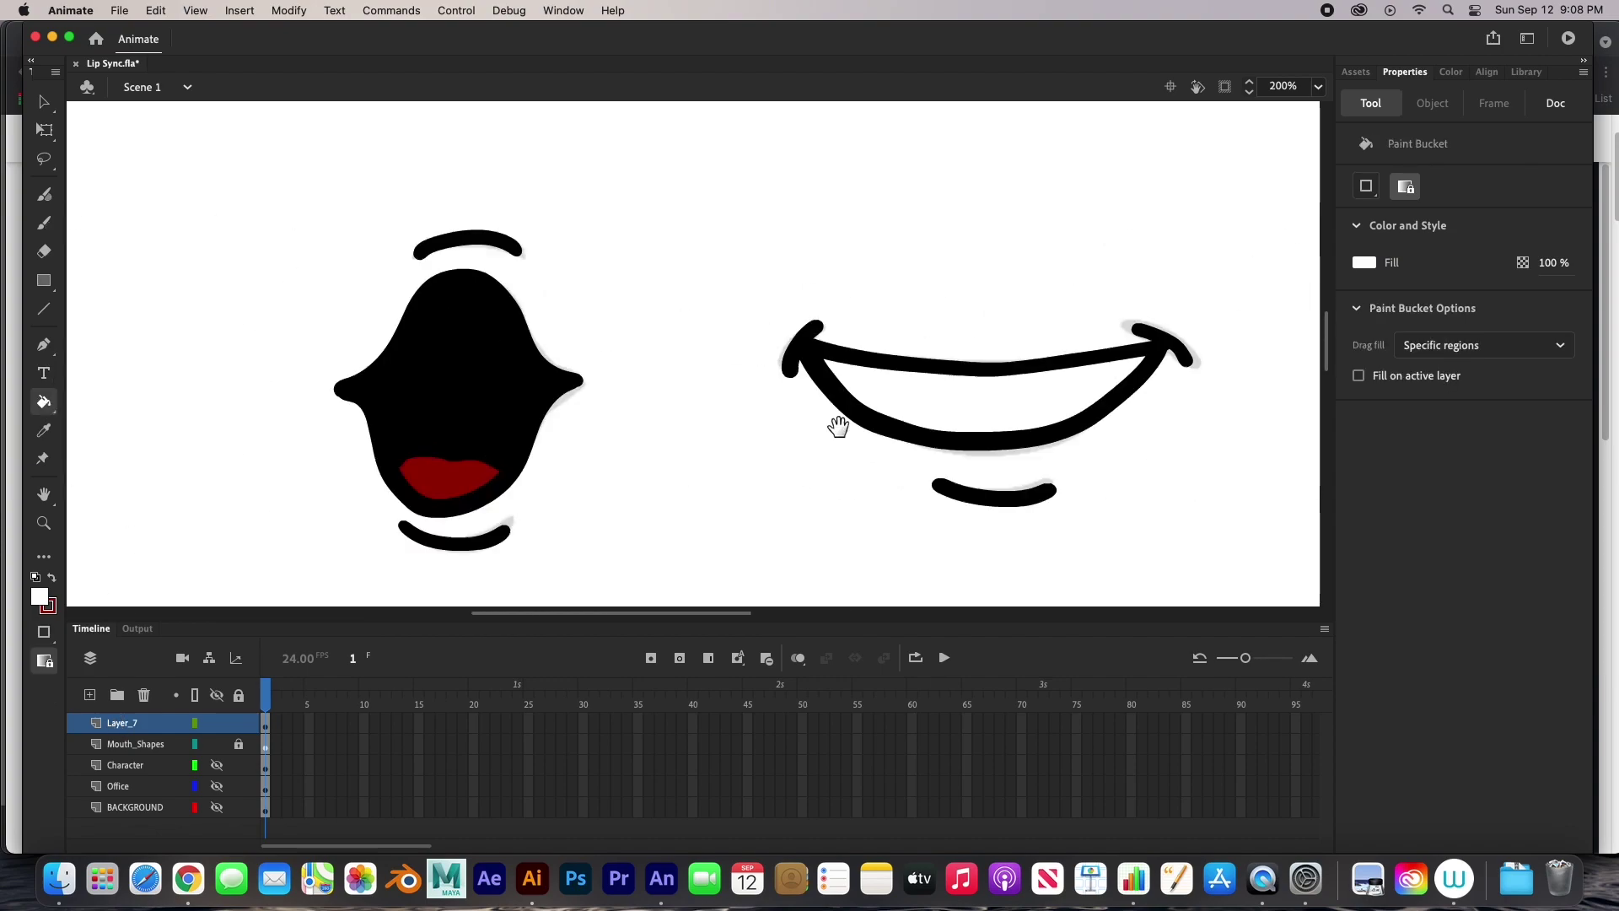
scroll(571, 546, down, 5)
scroll(896, 361, up, 5)
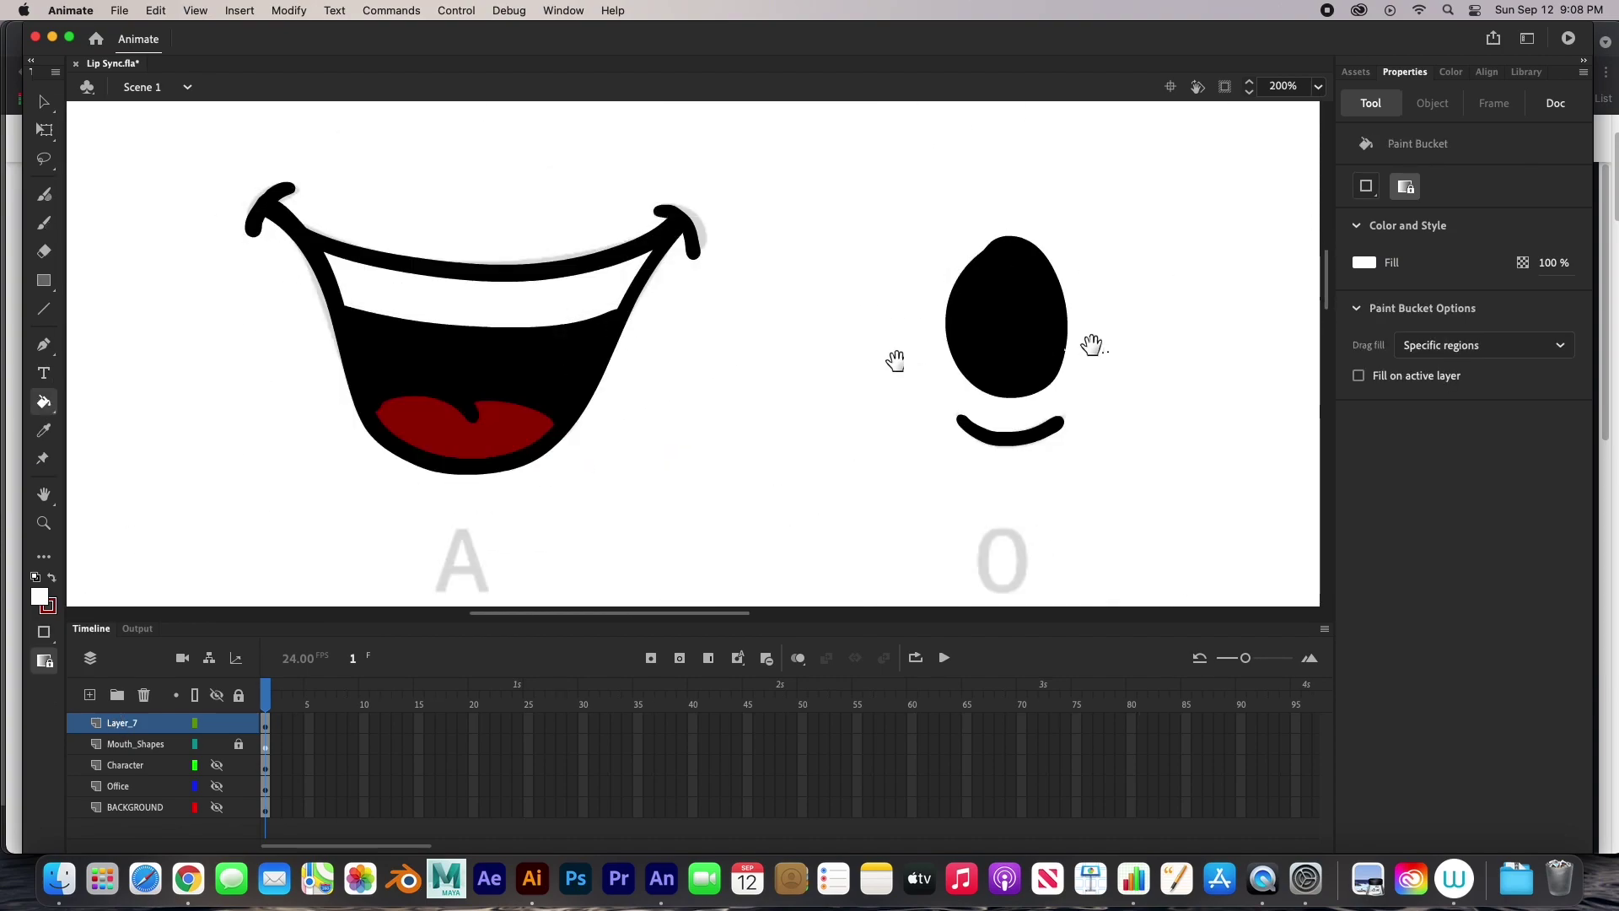
scroll(933, 406, left, 5)
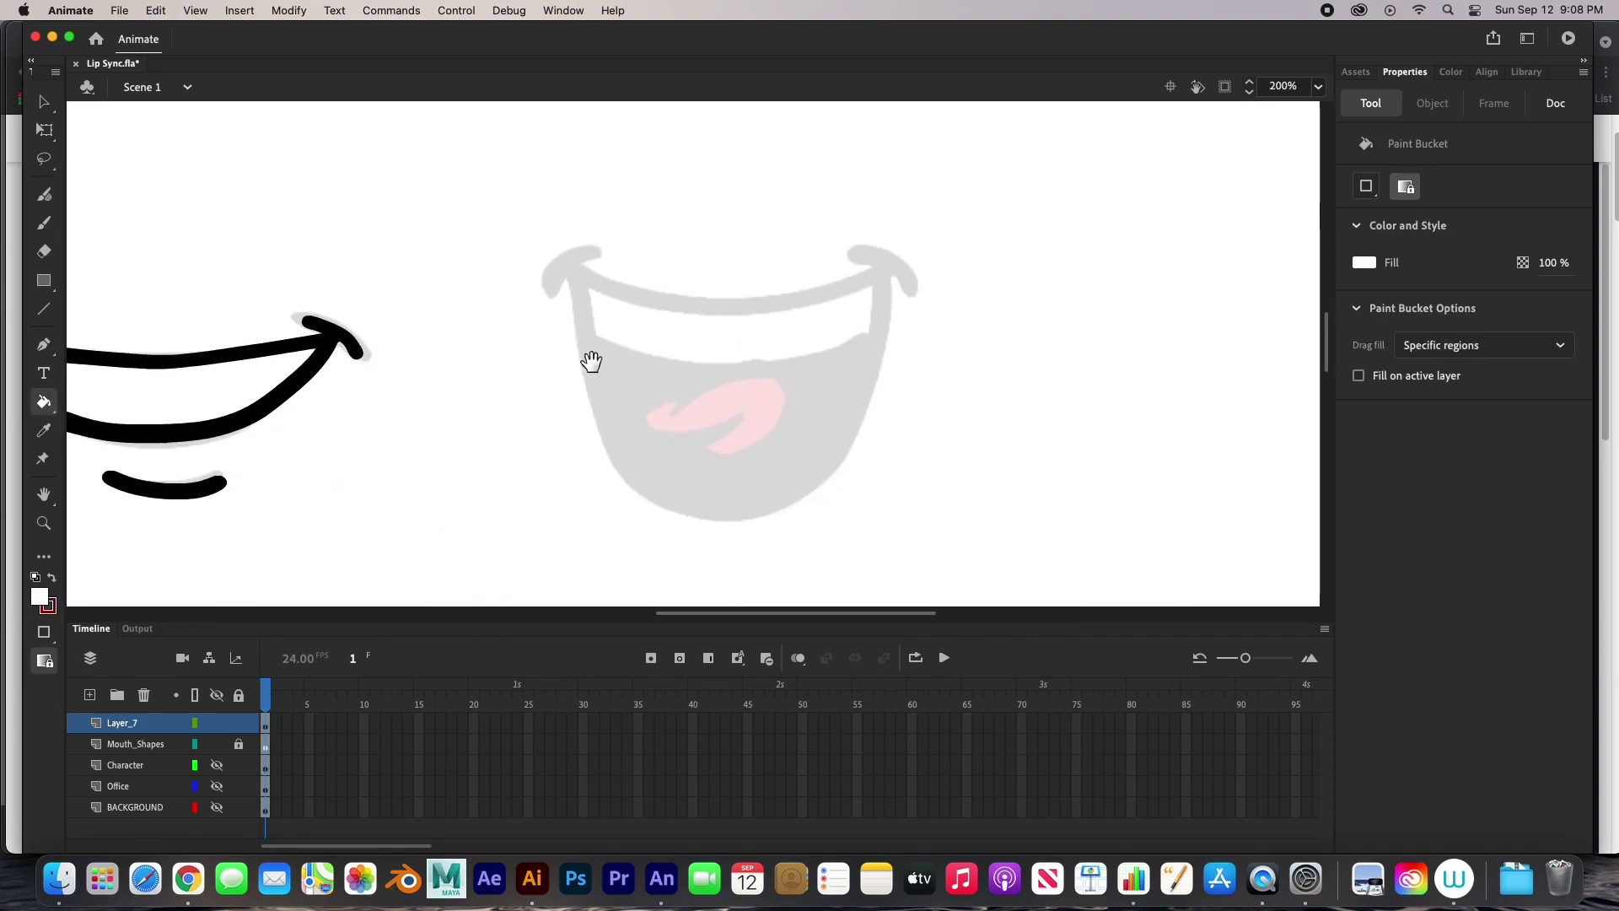
click(40, 596)
click(101, 675)
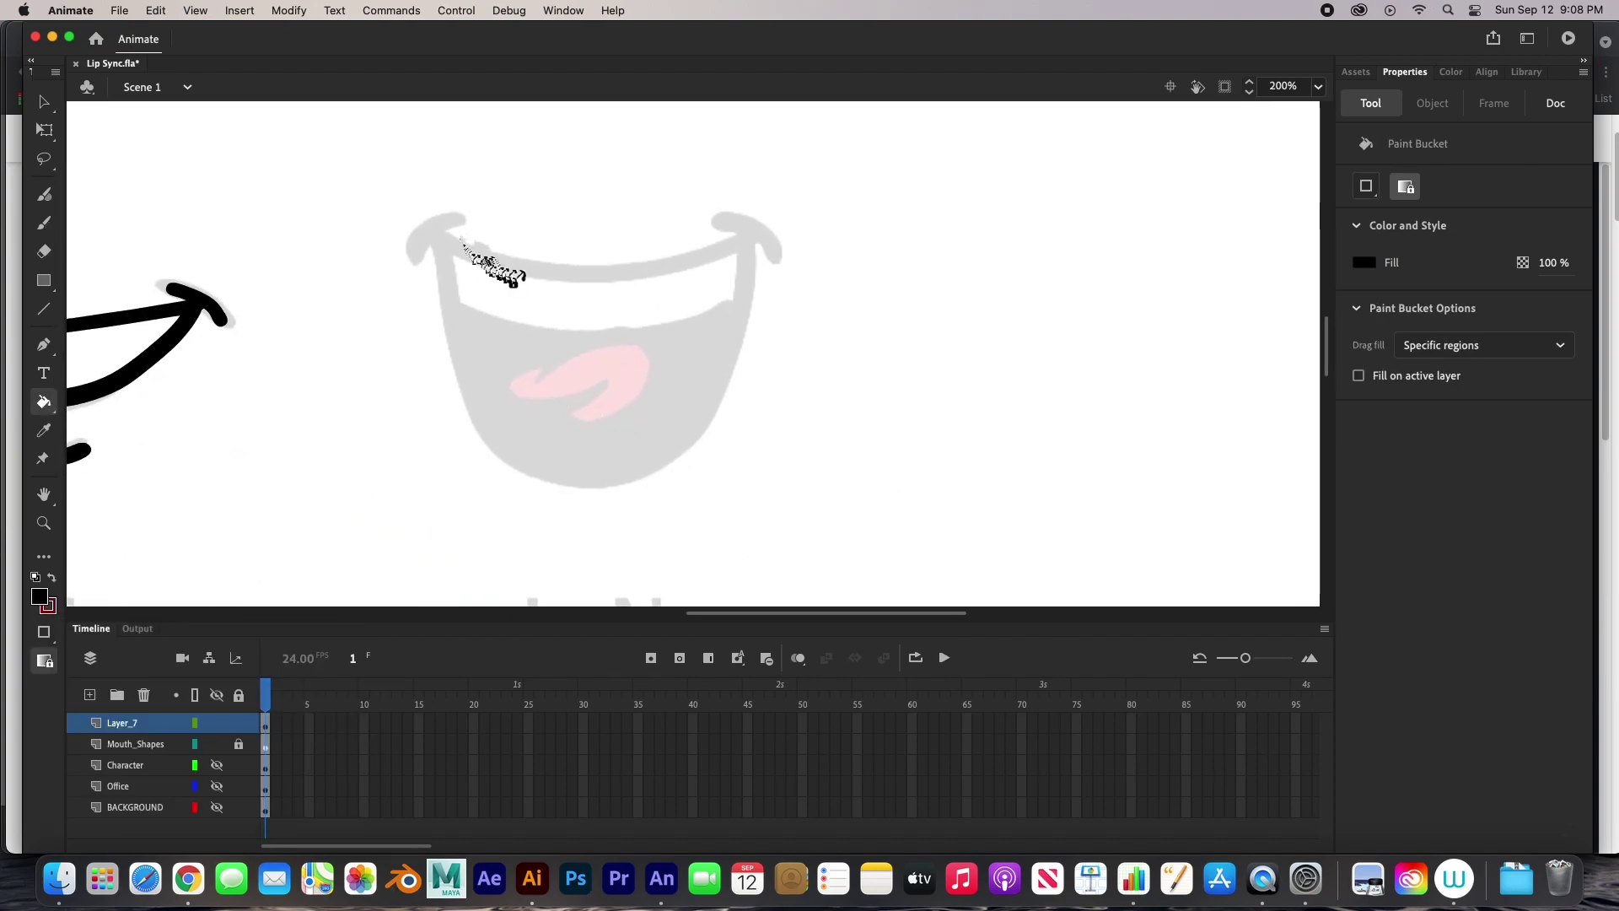
- Ink the next open mouth, then fill its interior black, tongue dark red and teeth white
key(b)
drag(471, 210, 410, 263)
key(super+z)
mouse_move(780, 254)
mouse_down()
mouse_move(725, 222)
mouse_move(539, 497)
mouse_move(446, 246)
mouse_up()
drag(733, 315, 464, 321)
mouse_move(544, 380)
mouse_down()
mouse_move(552, 443)
mouse_move(560, 415)
mouse_move(540, 426)
mouse_move(582, 426)
mouse_up()
key(k)
click(501, 353)
click(579, 387)
click(39, 596)
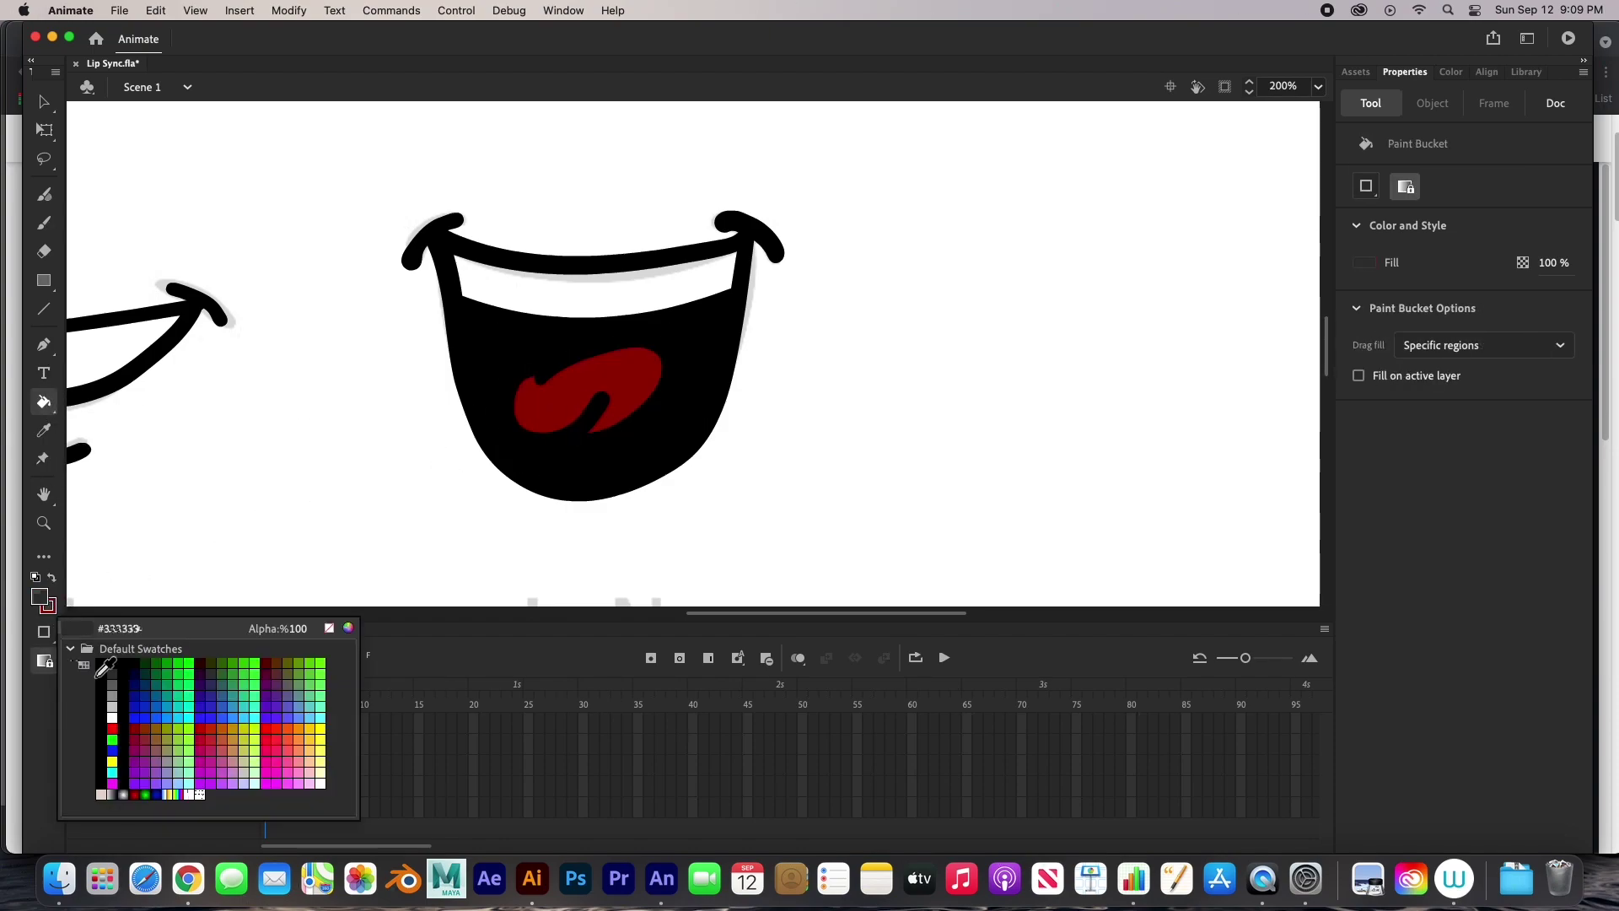
click(109, 691)
click(576, 314)
key(z)
alt+click(715, 452)
- Outline the next O-shaped mouth in black with a smile stroke beneath it
scroll(715, 452, down, 5)
click(524, 444)
click(523, 444)
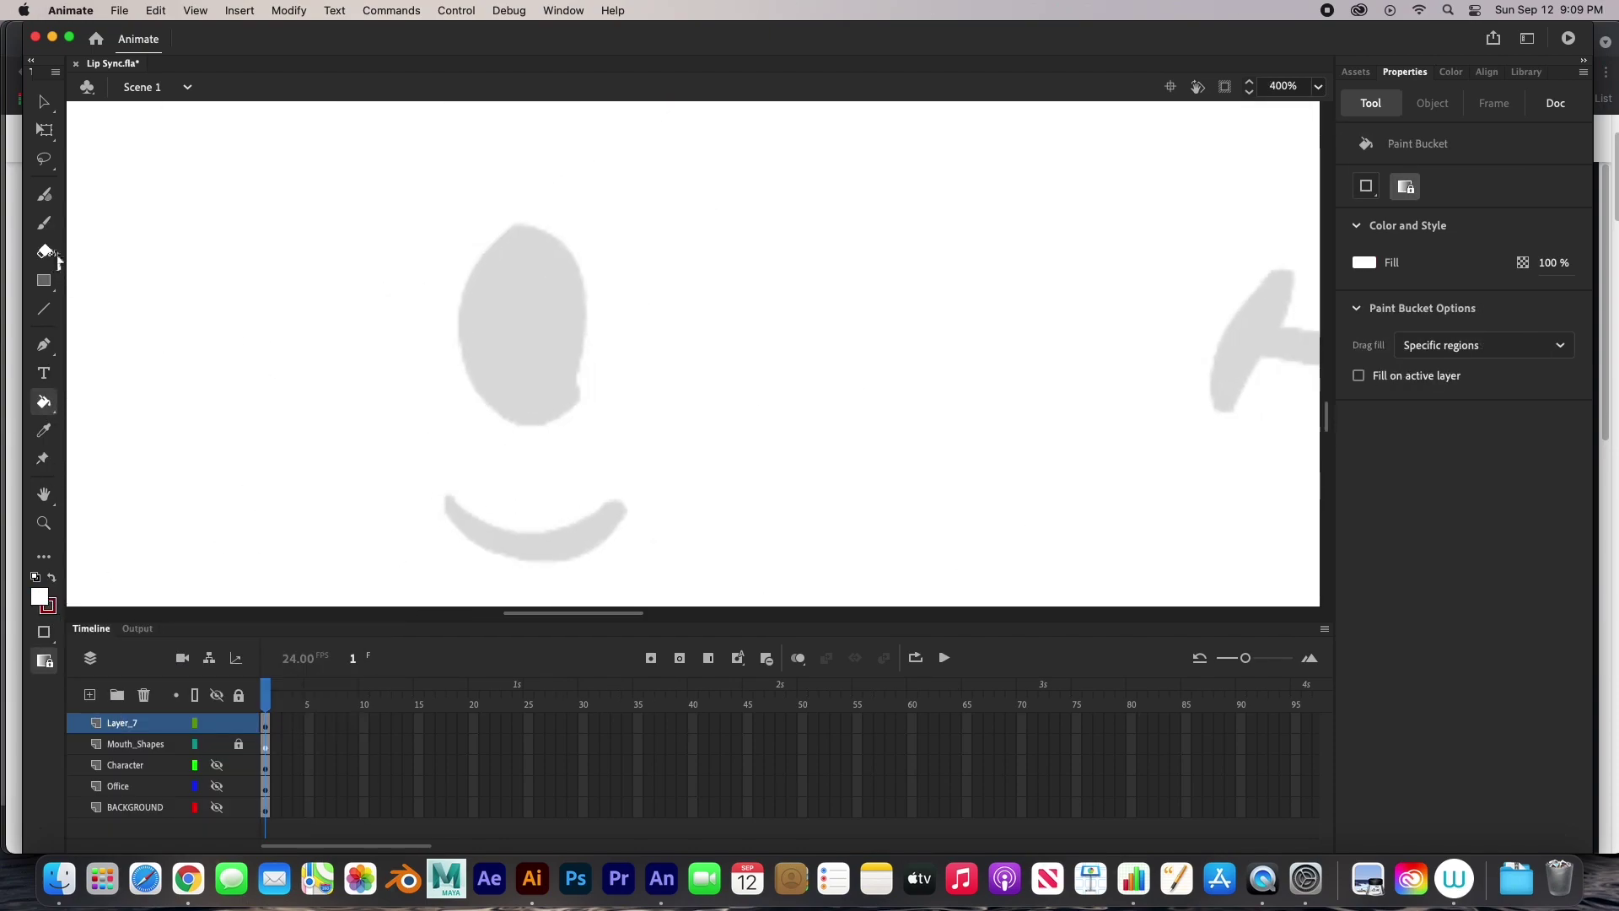
key(b)
key(super+z)
click(39, 596)
click(68, 666)
drag(519, 221, 515, 226)
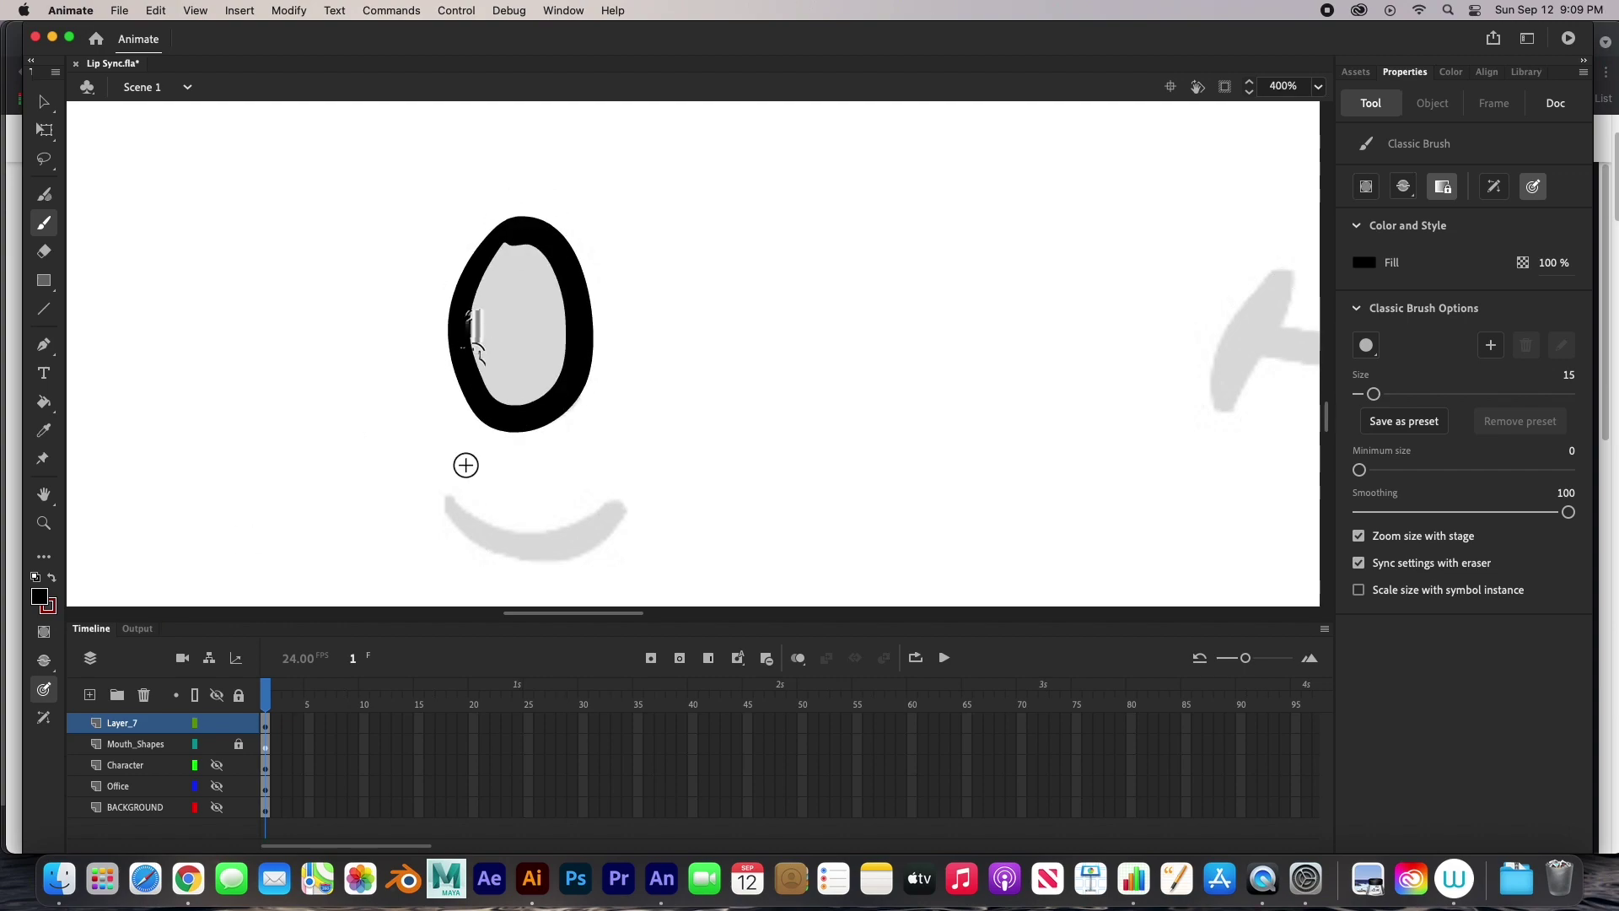
drag(453, 505, 607, 511)
- Ink the M, B, P mouth's two corner ticks and long lip line
key(z)
alt+click(742, 396)
scroll(590, 371, right, 5)
key(b)
drag(485, 325, 455, 384)
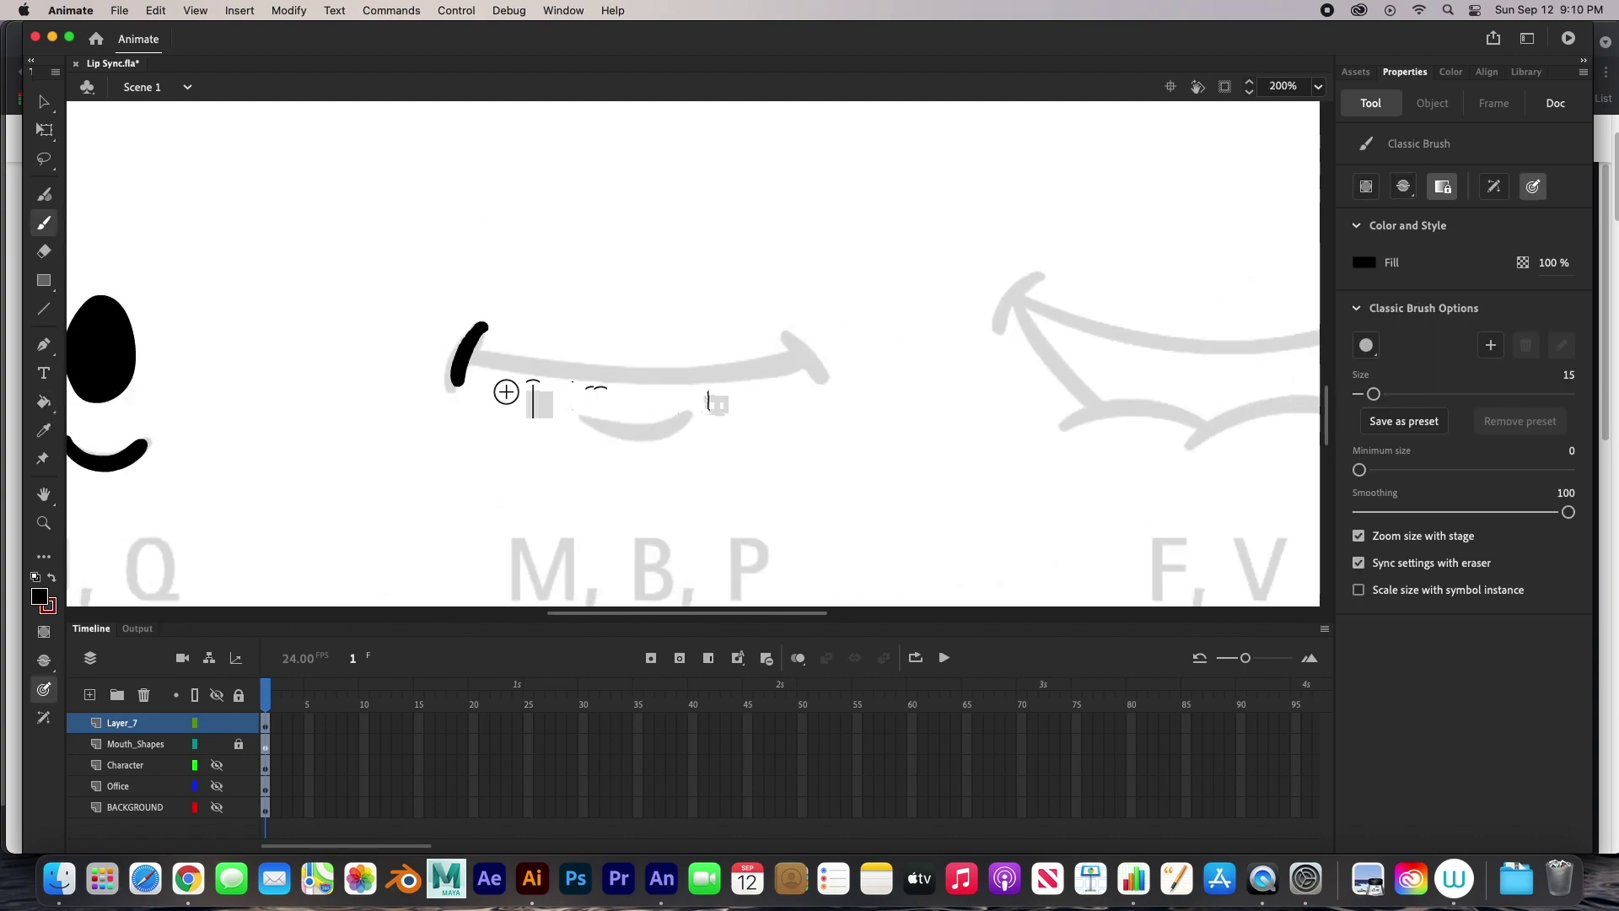
drag(780, 332, 818, 388)
mouse_move(797, 361)
mouse_down()
mouse_move(635, 370)
mouse_move(694, 415)
mouse_up()
scroll(730, 431, right, 5)
drag(569, 310, 531, 361)
key(super+z)
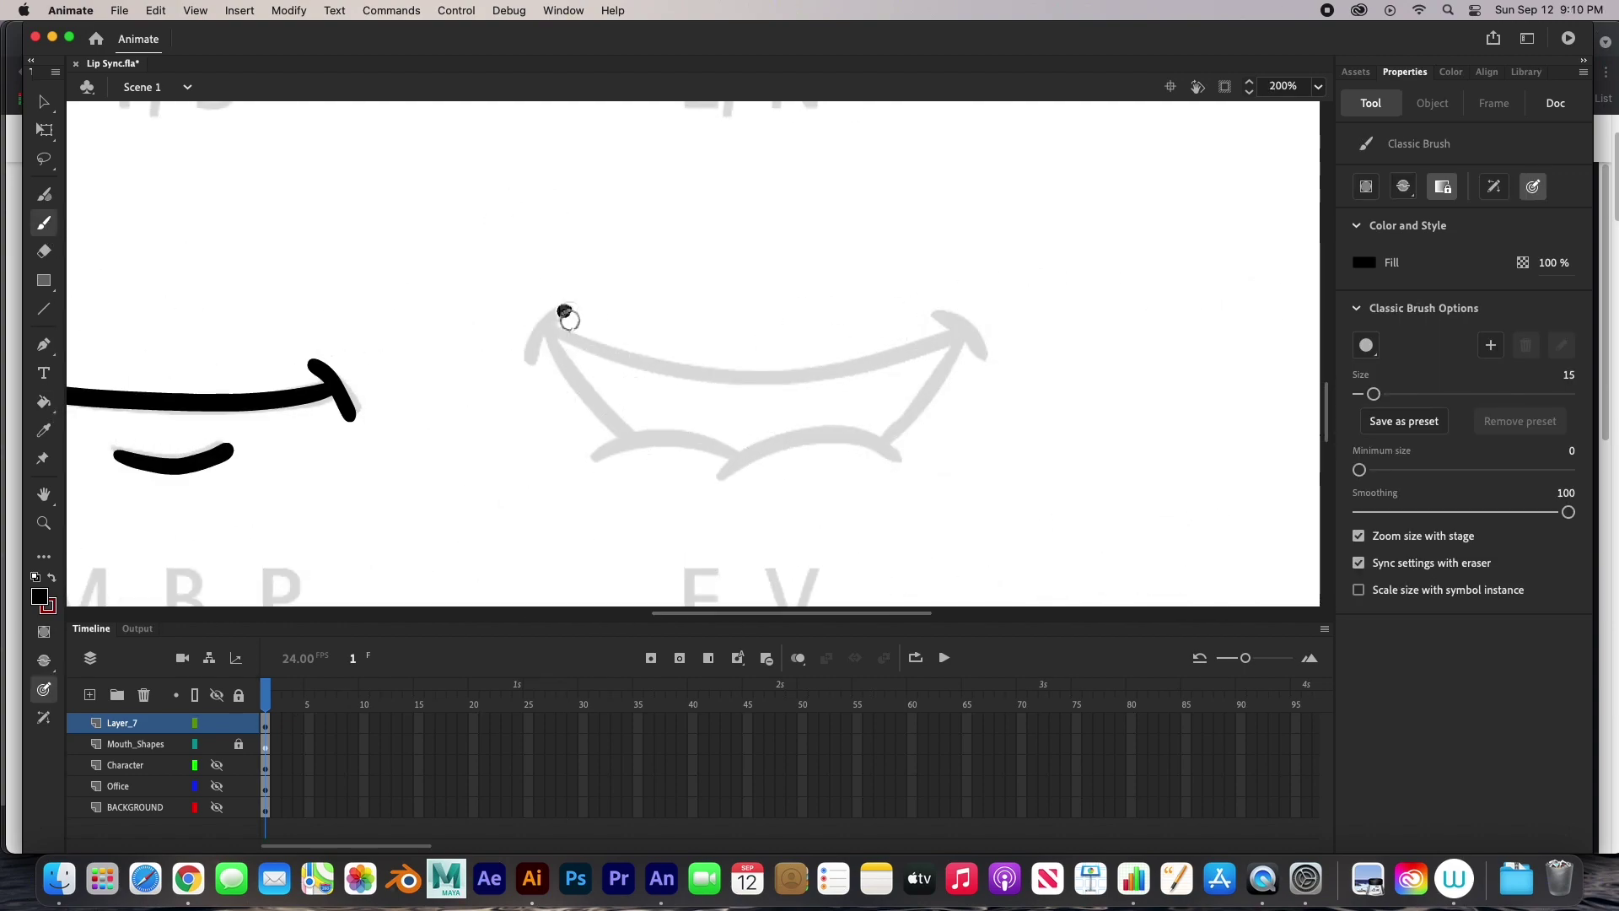
drag(566, 310, 527, 361)
mouse_move(940, 314)
mouse_down()
mouse_move(968, 343)
mouse_move(830, 447)
mouse_up()
key(super+z)
- Ink the F, V mouth's upper lip, sides and two-arc lower lip
drag(968, 348, 881, 456)
mouse_move(548, 333)
mouse_down()
mouse_move(574, 388)
mouse_move(628, 432)
mouse_up()
mouse_move(896, 459)
mouse_down()
mouse_move(797, 440)
mouse_move(724, 487)
mouse_up()
drag(751, 455, 576, 472)
click(38, 596)
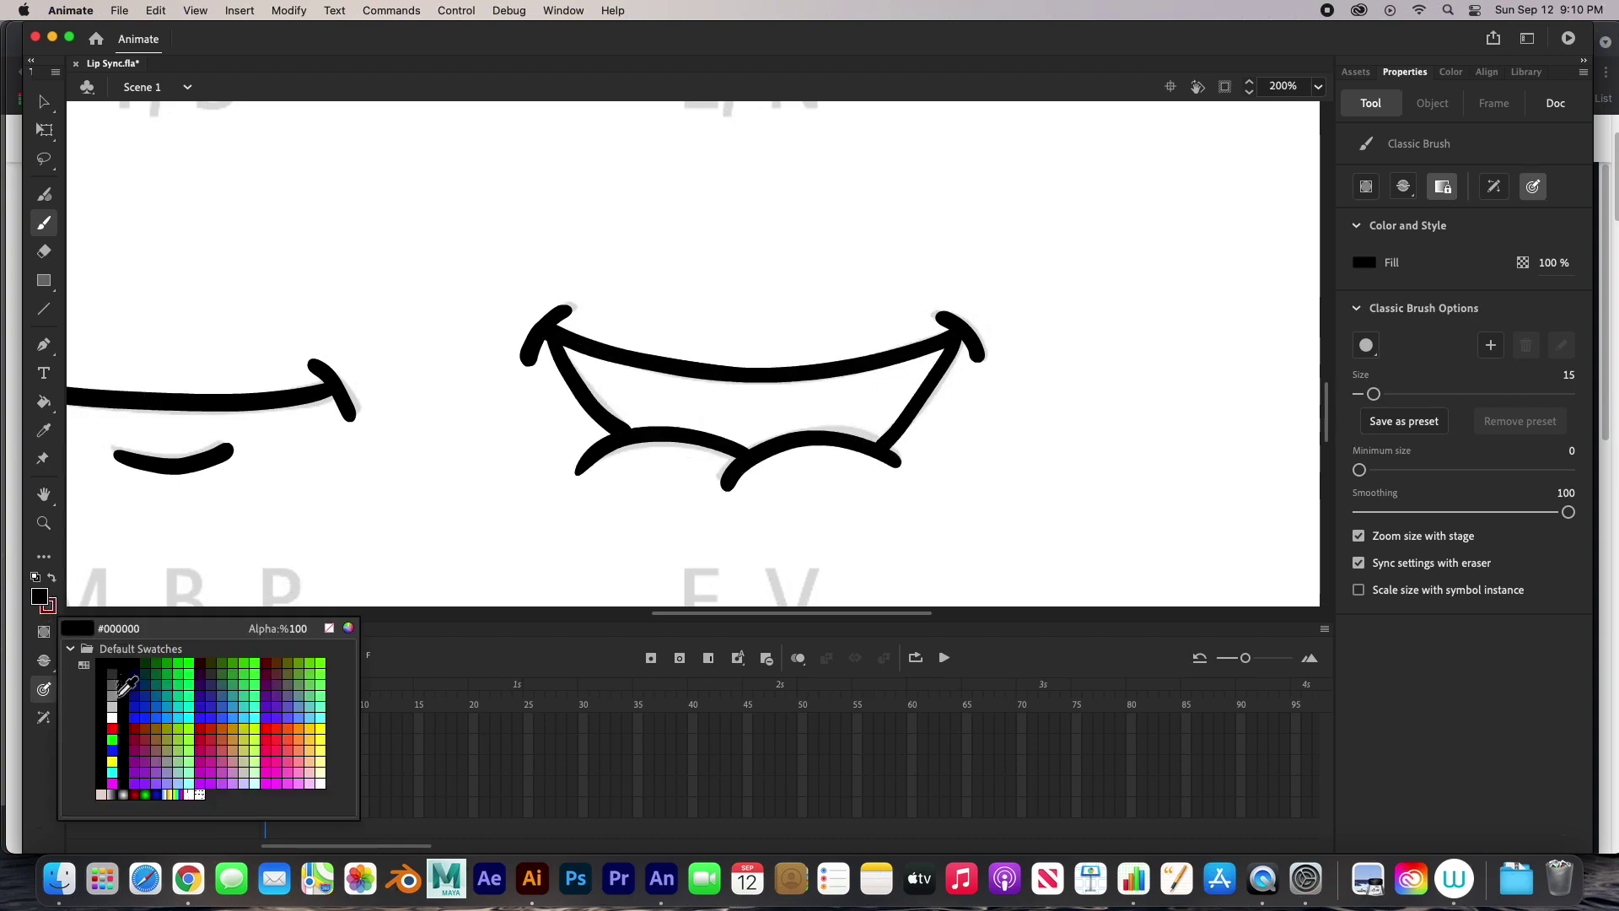
click(139, 759)
key(k)
key(super+minus)
key(super+minus)
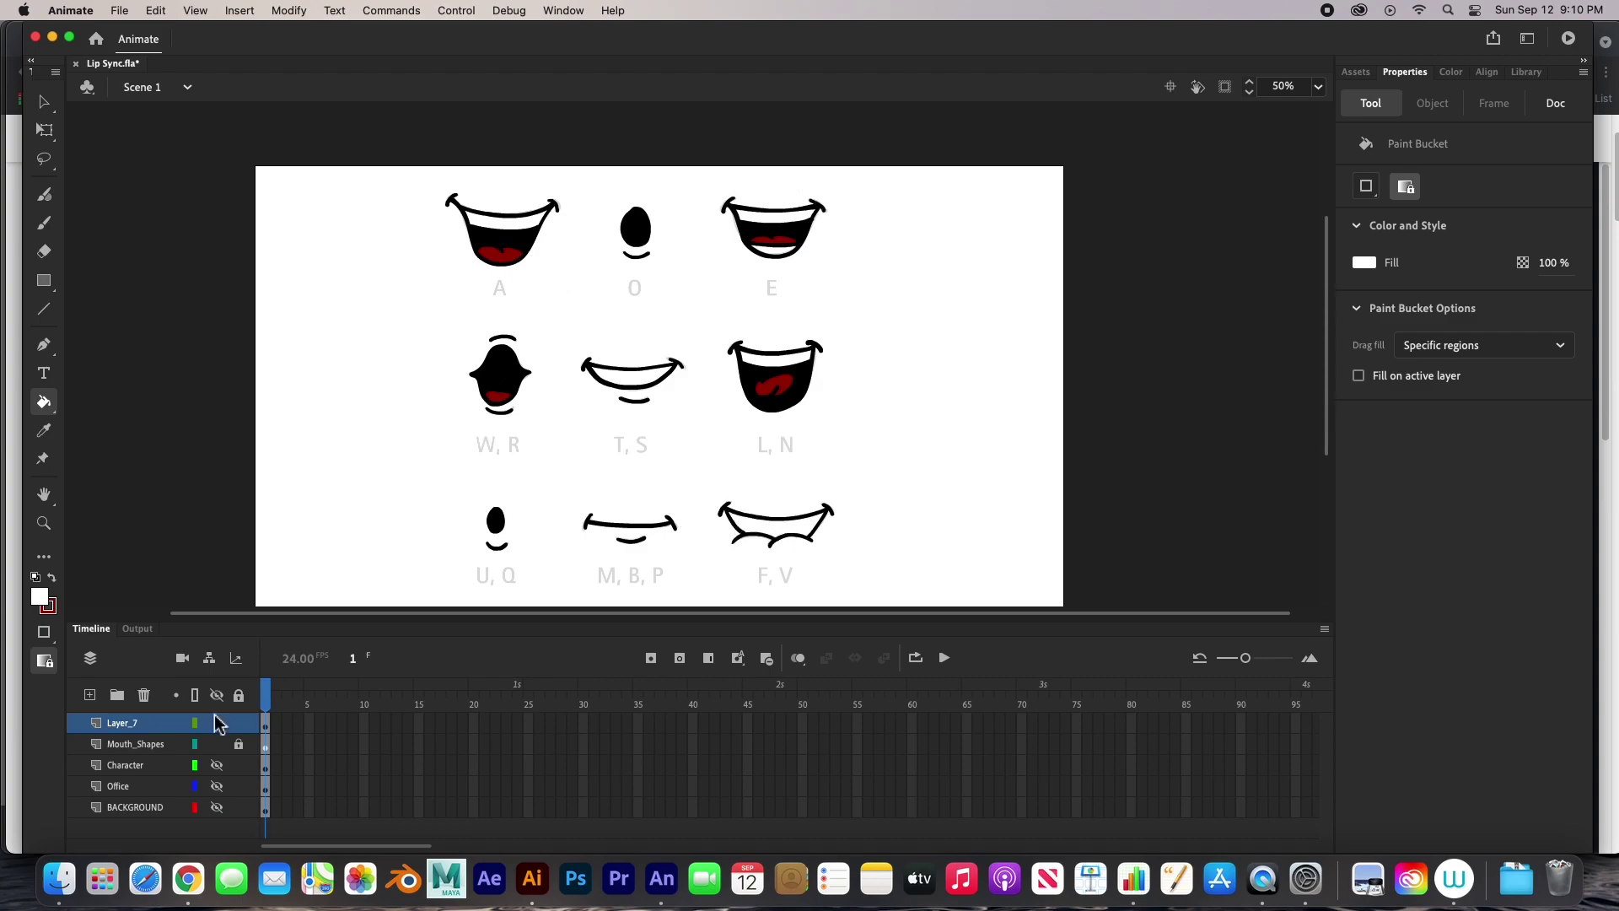
- Hide the letter-label layer and marquee-select the top-left A mouth
click(218, 747)
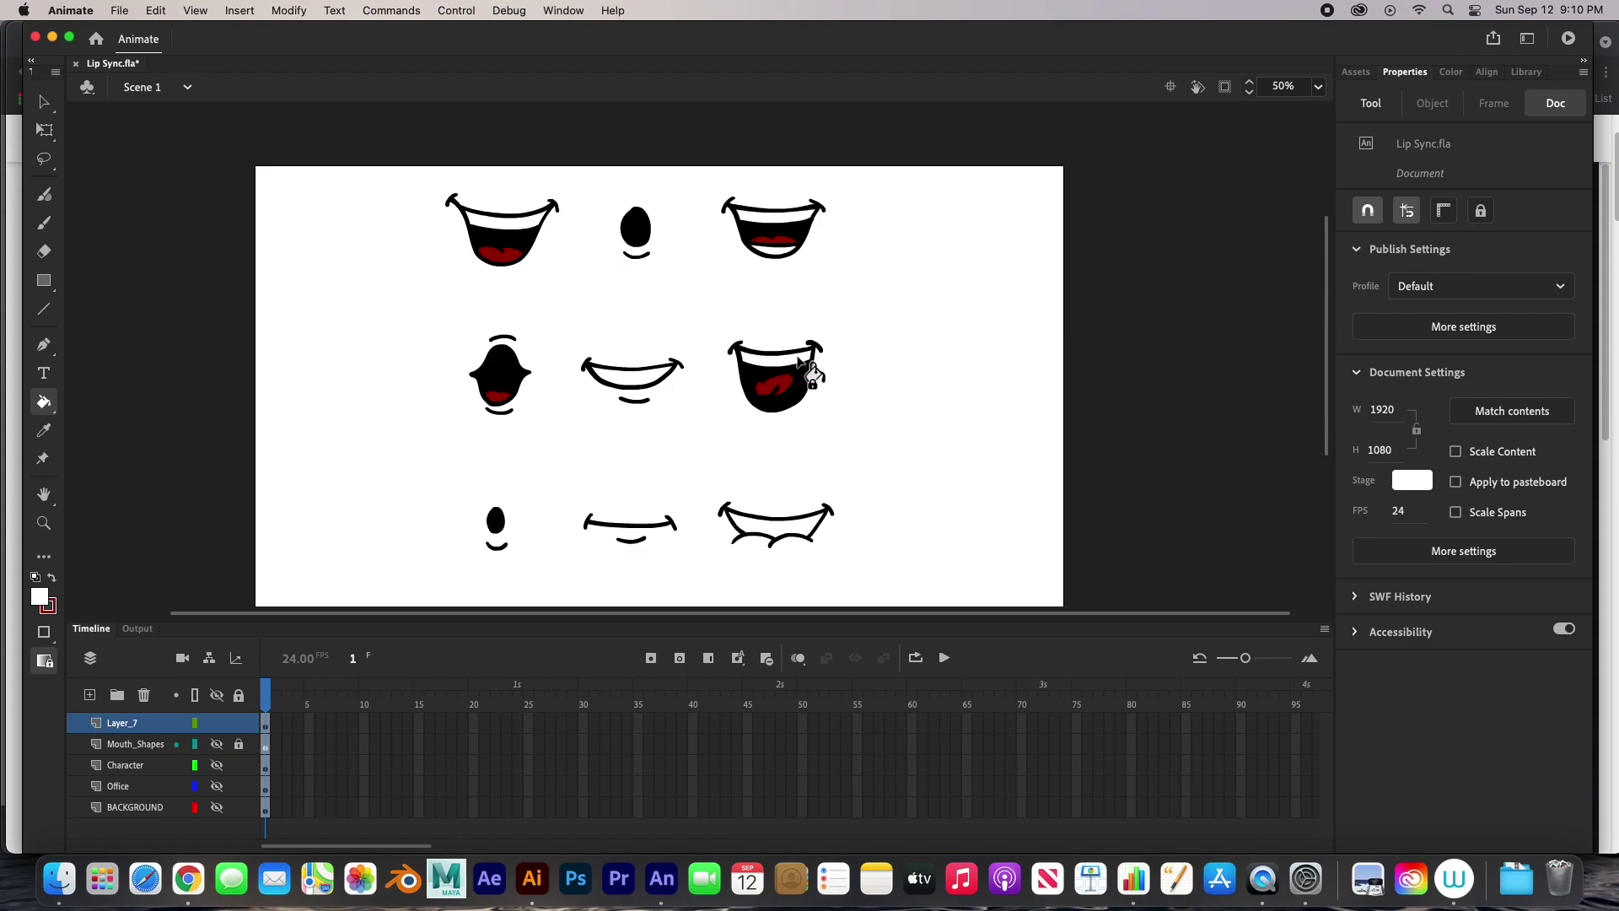
click(45, 108)
drag(415, 166, 572, 289)
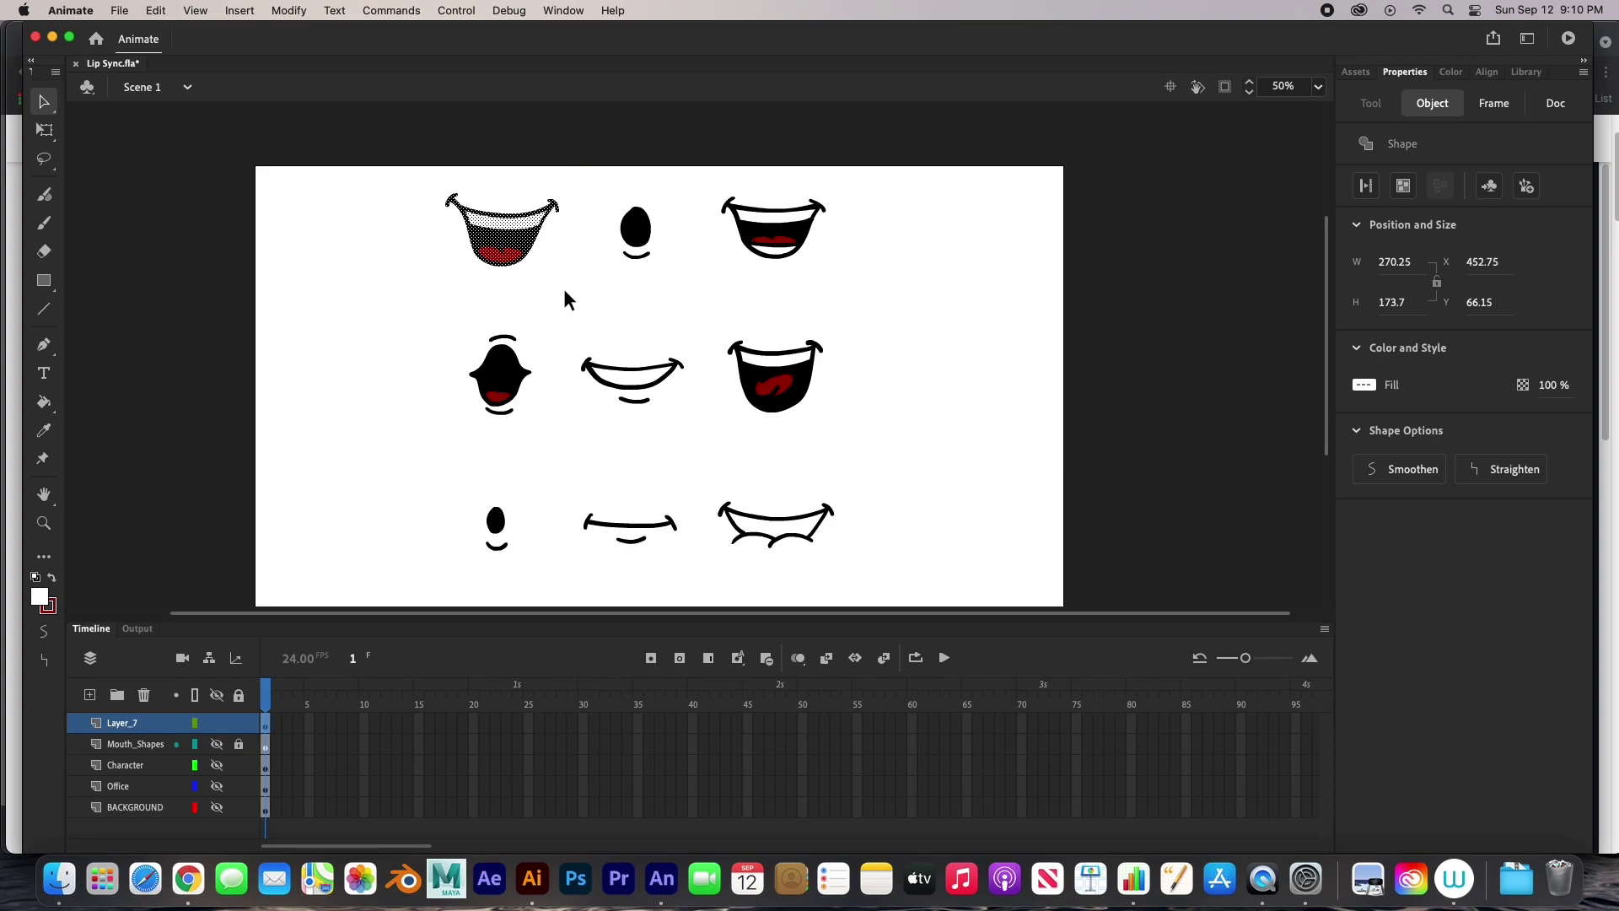
click(217, 744)
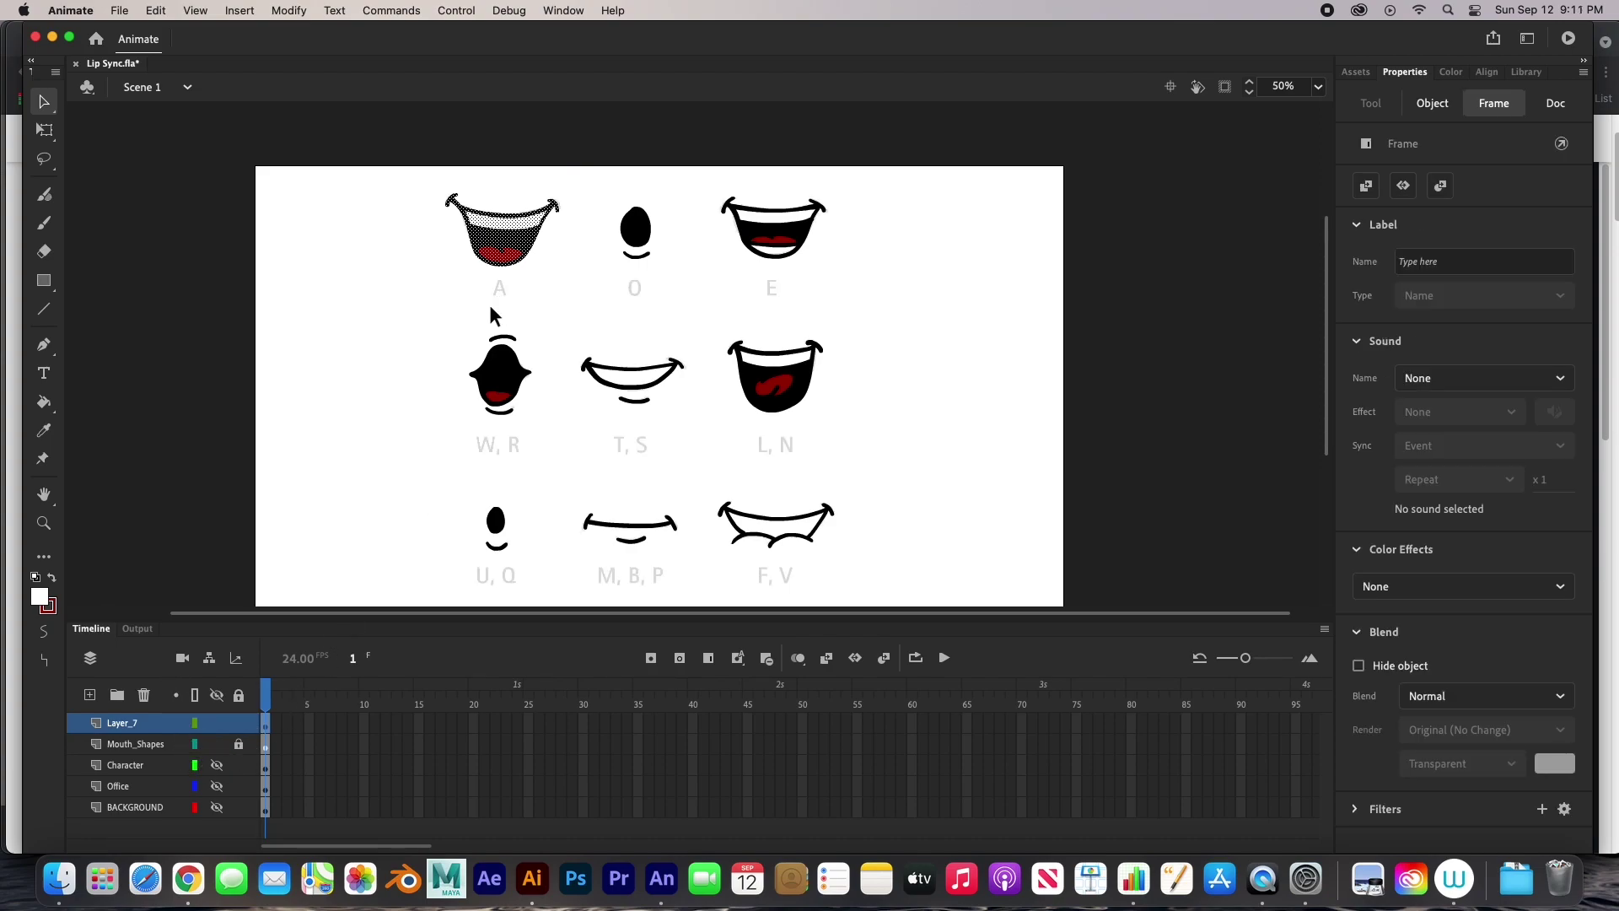
click(216, 744)
- Convert the top-left mouth into a graphic symbol named A
key(F8)
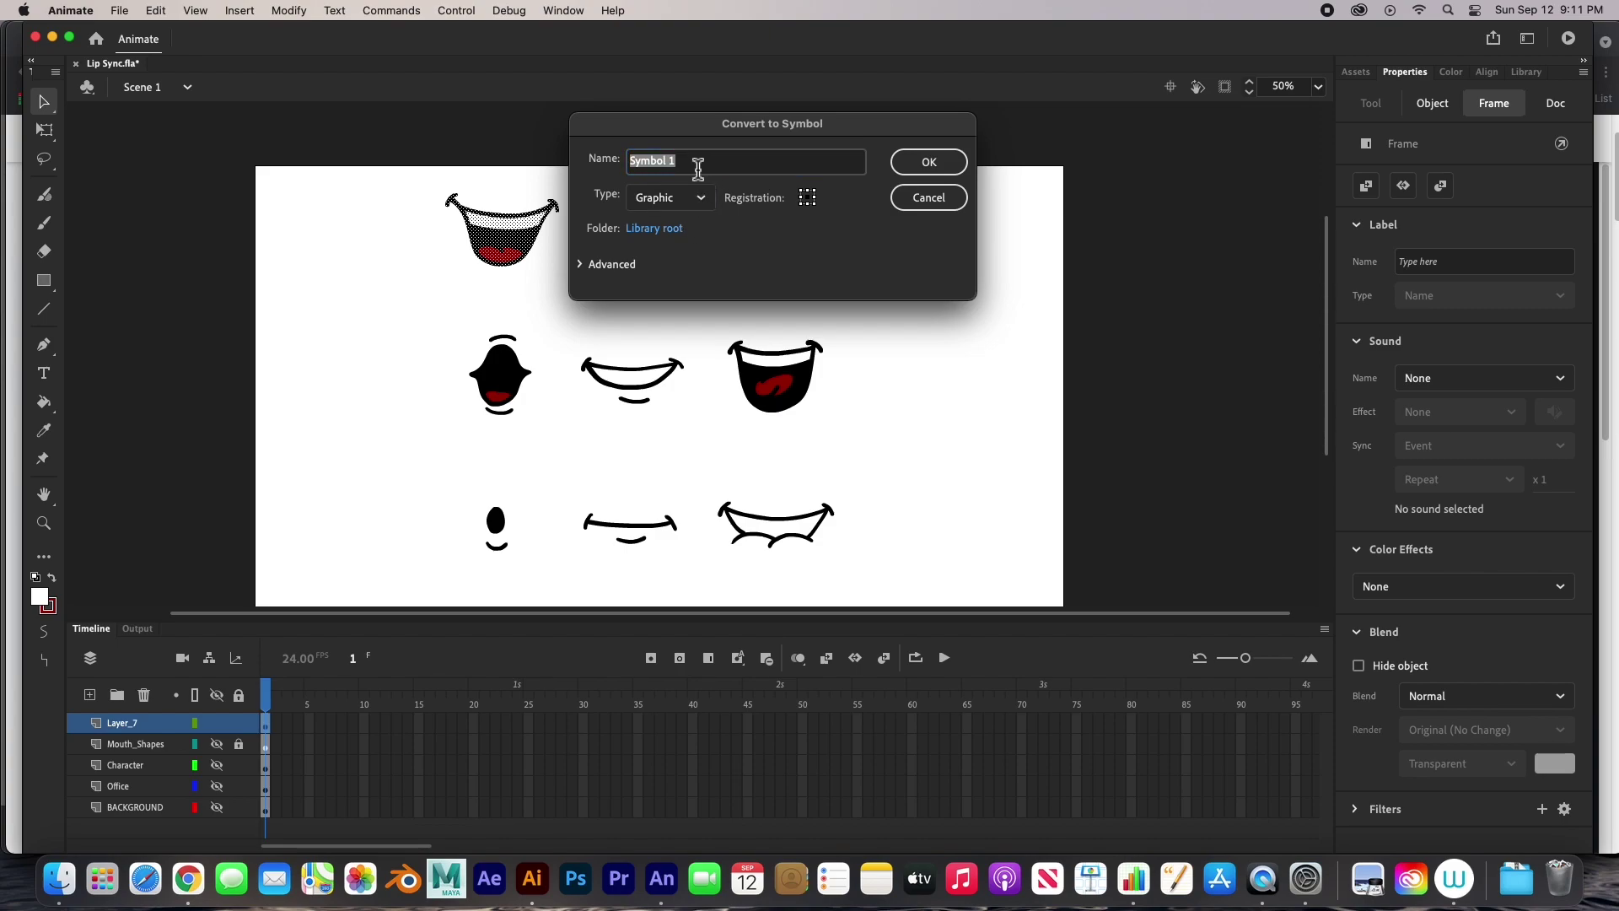
text(A)
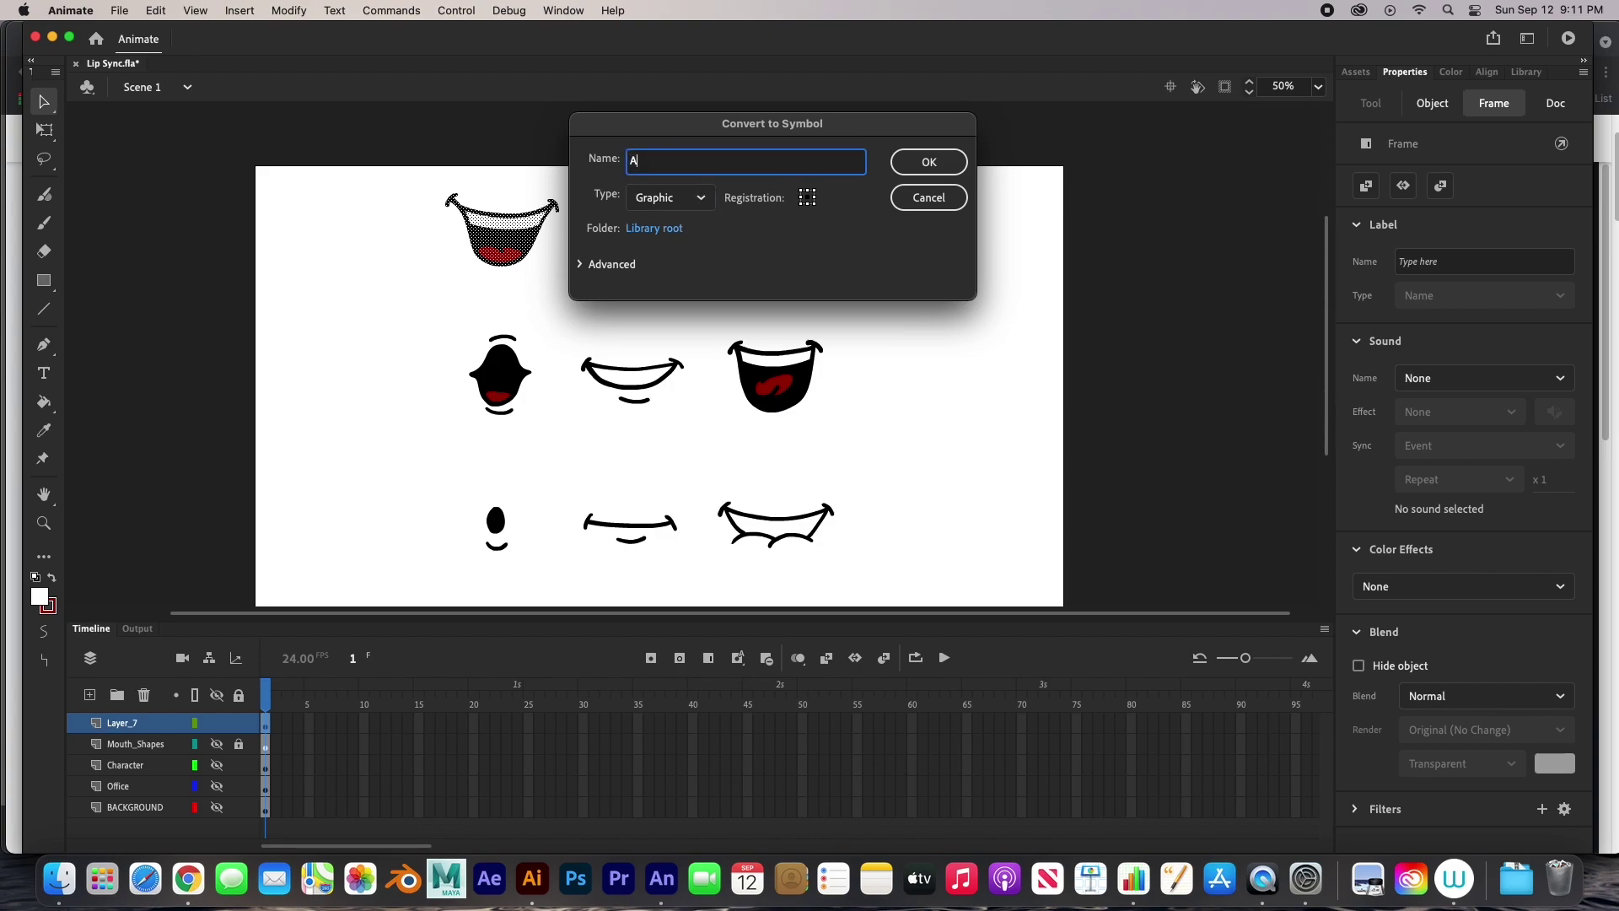
click(928, 162)
click(1526, 71)
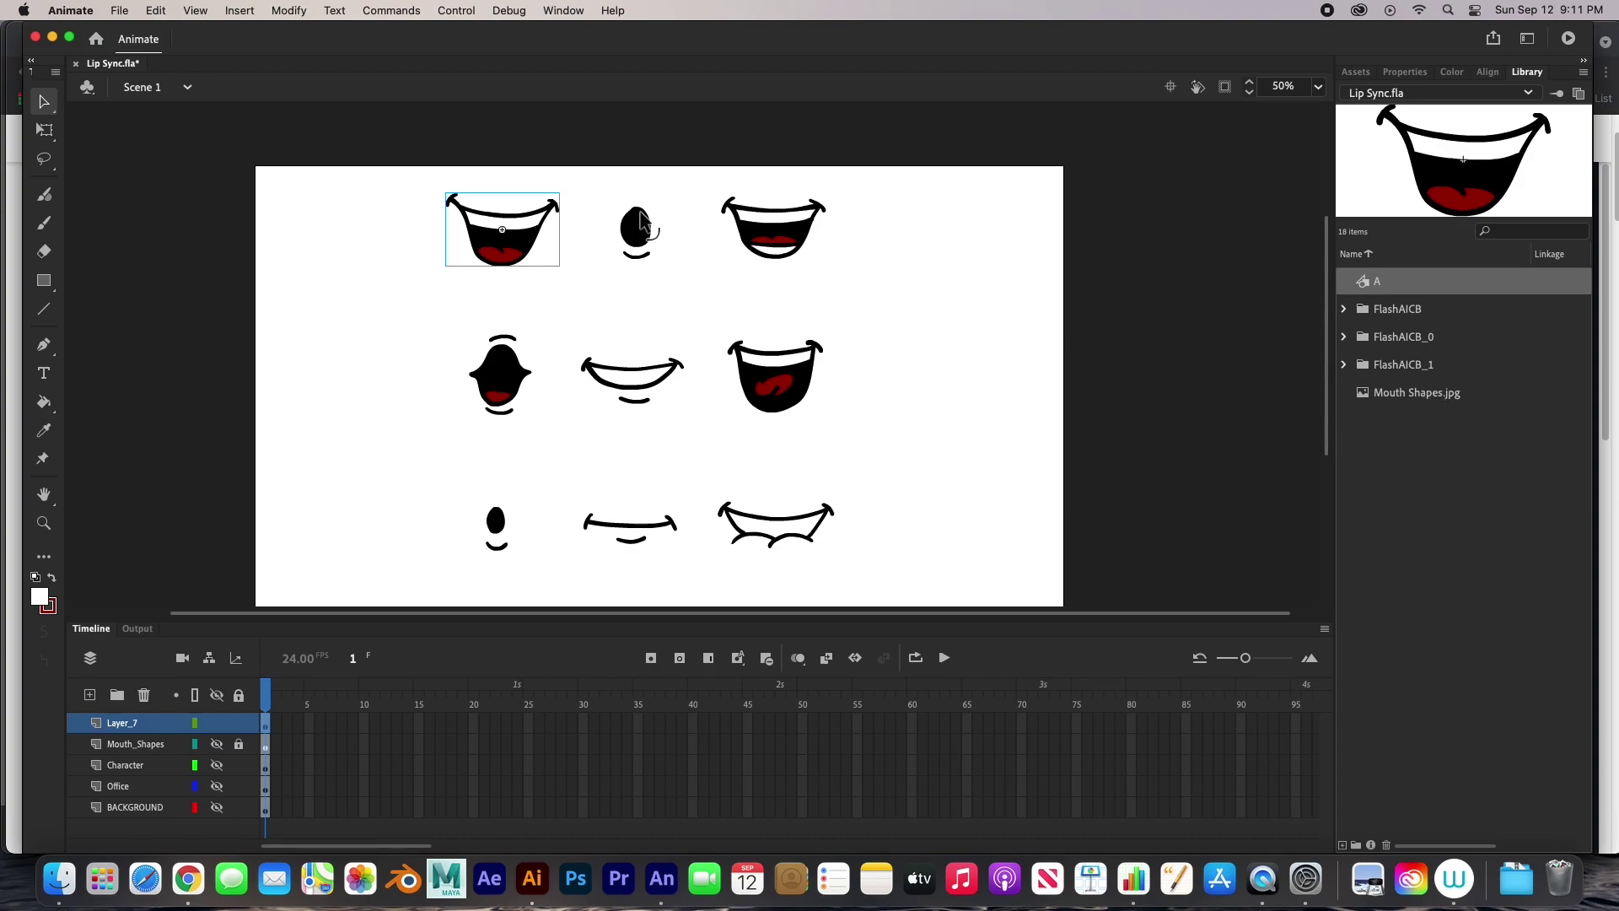
- Select the O mouth, briefly showing the phoneme letter labels to identify it
drag(599, 184, 668, 282)
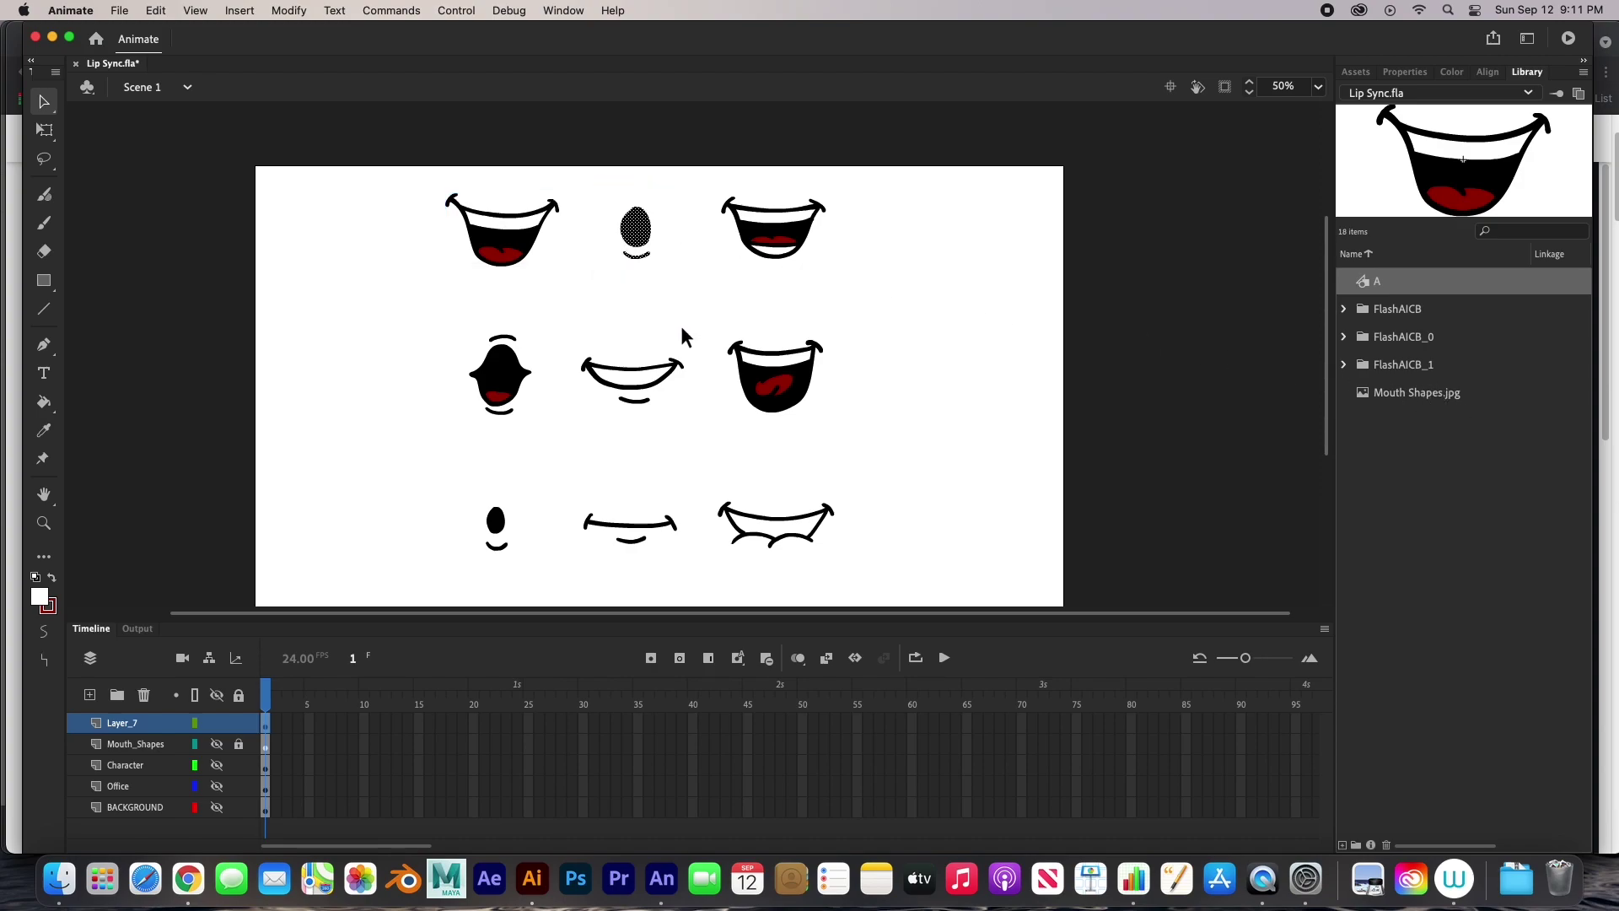
click(217, 744)
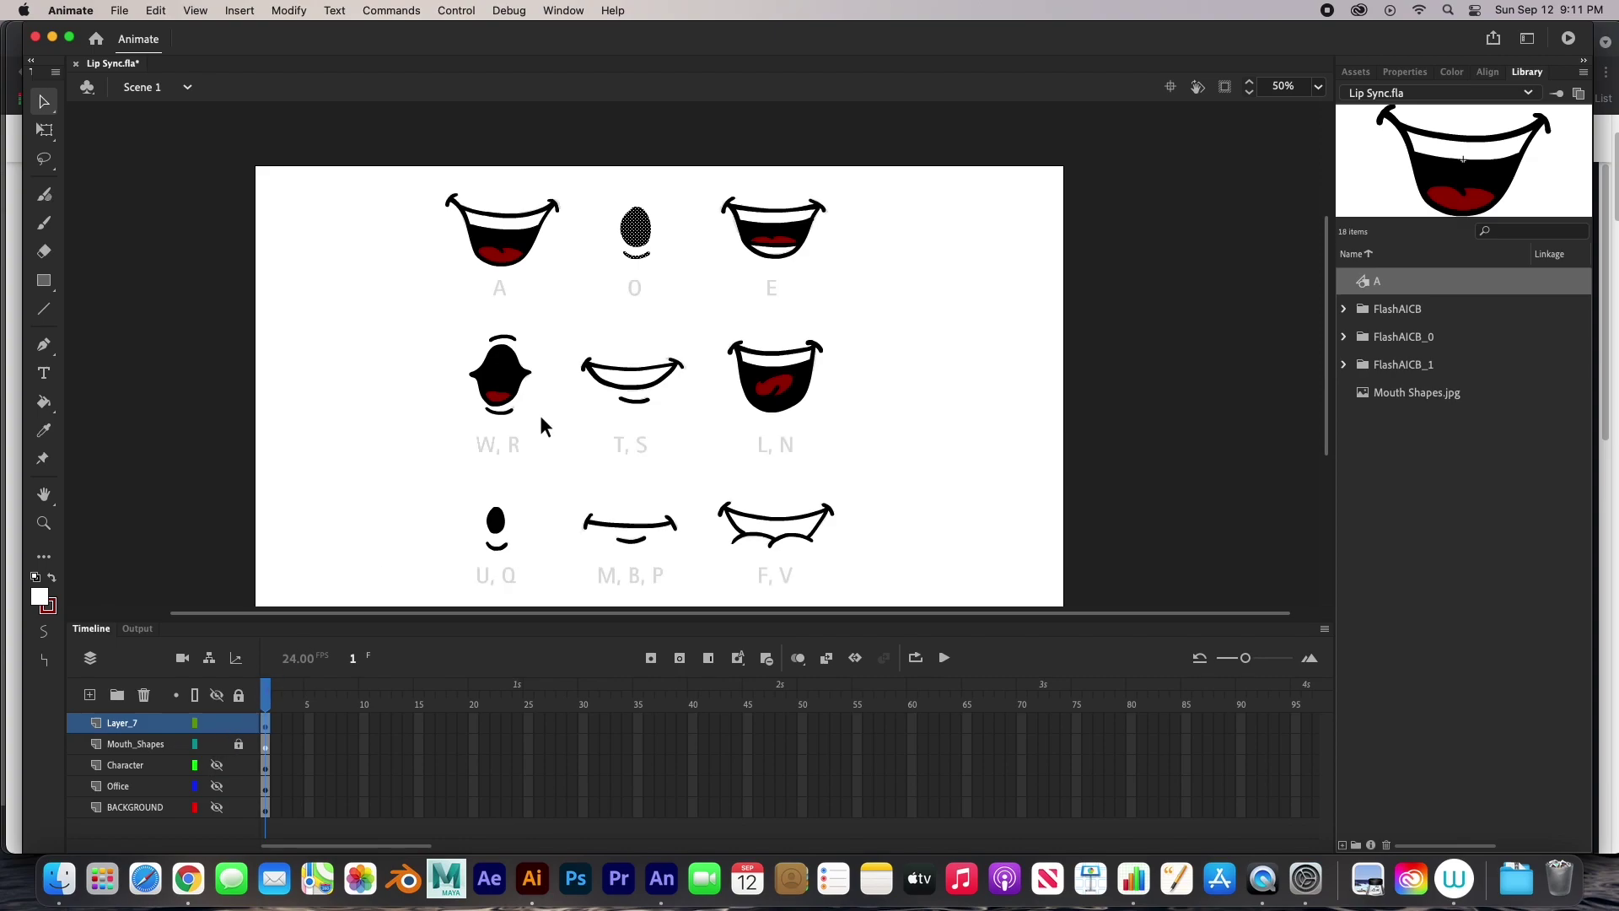
click(216, 745)
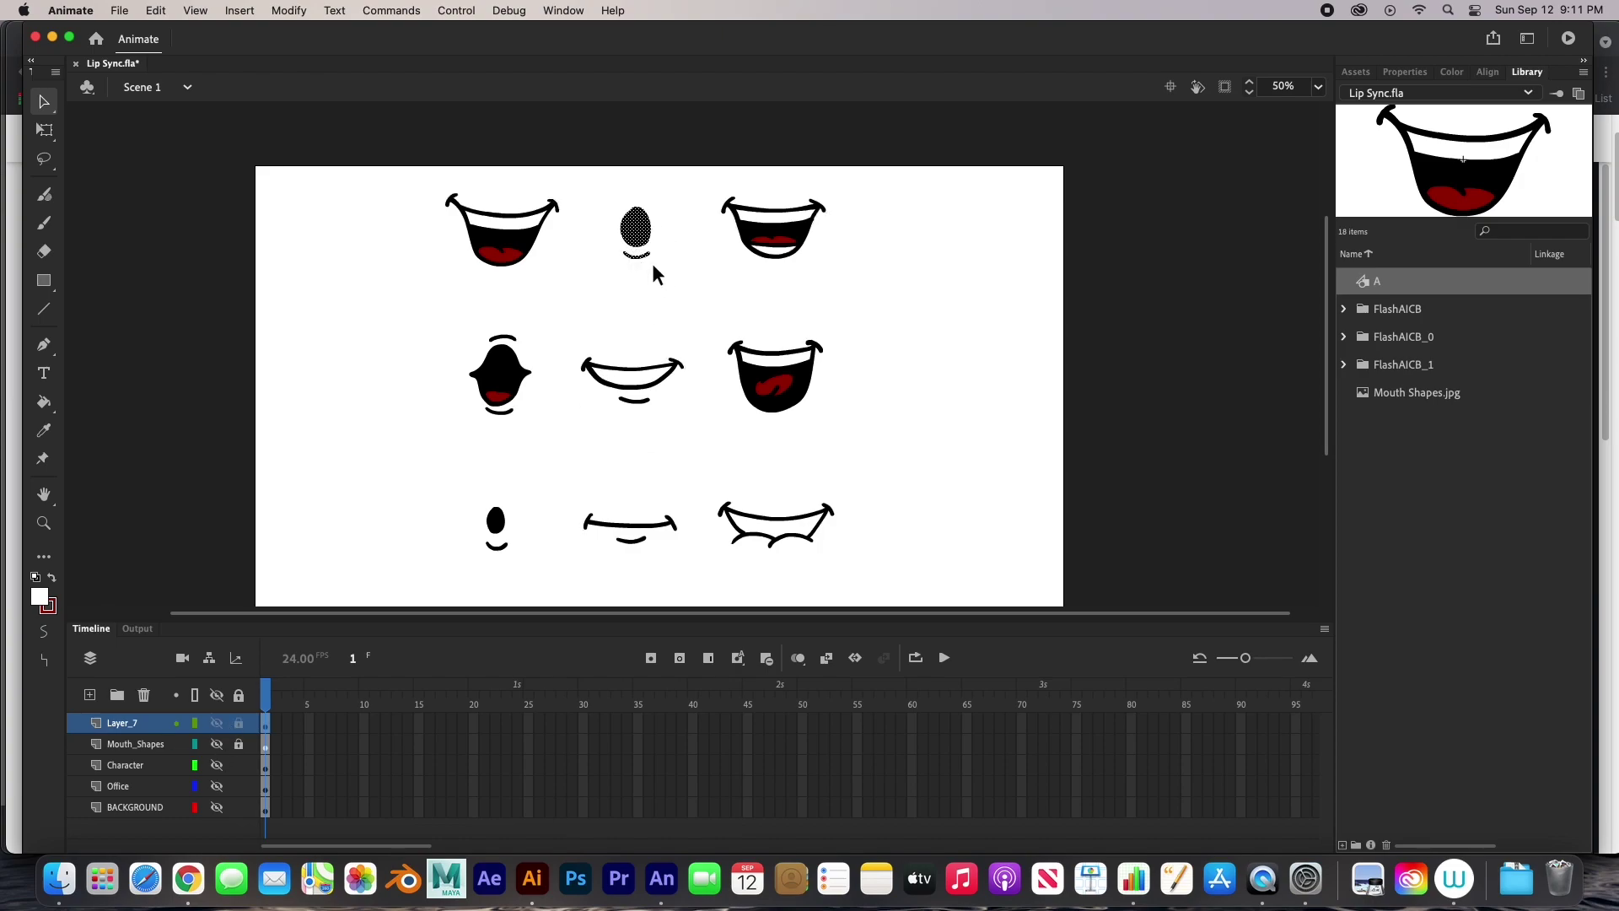
- Turn the selected O mouth into a graphic symbol named O
key(F8)
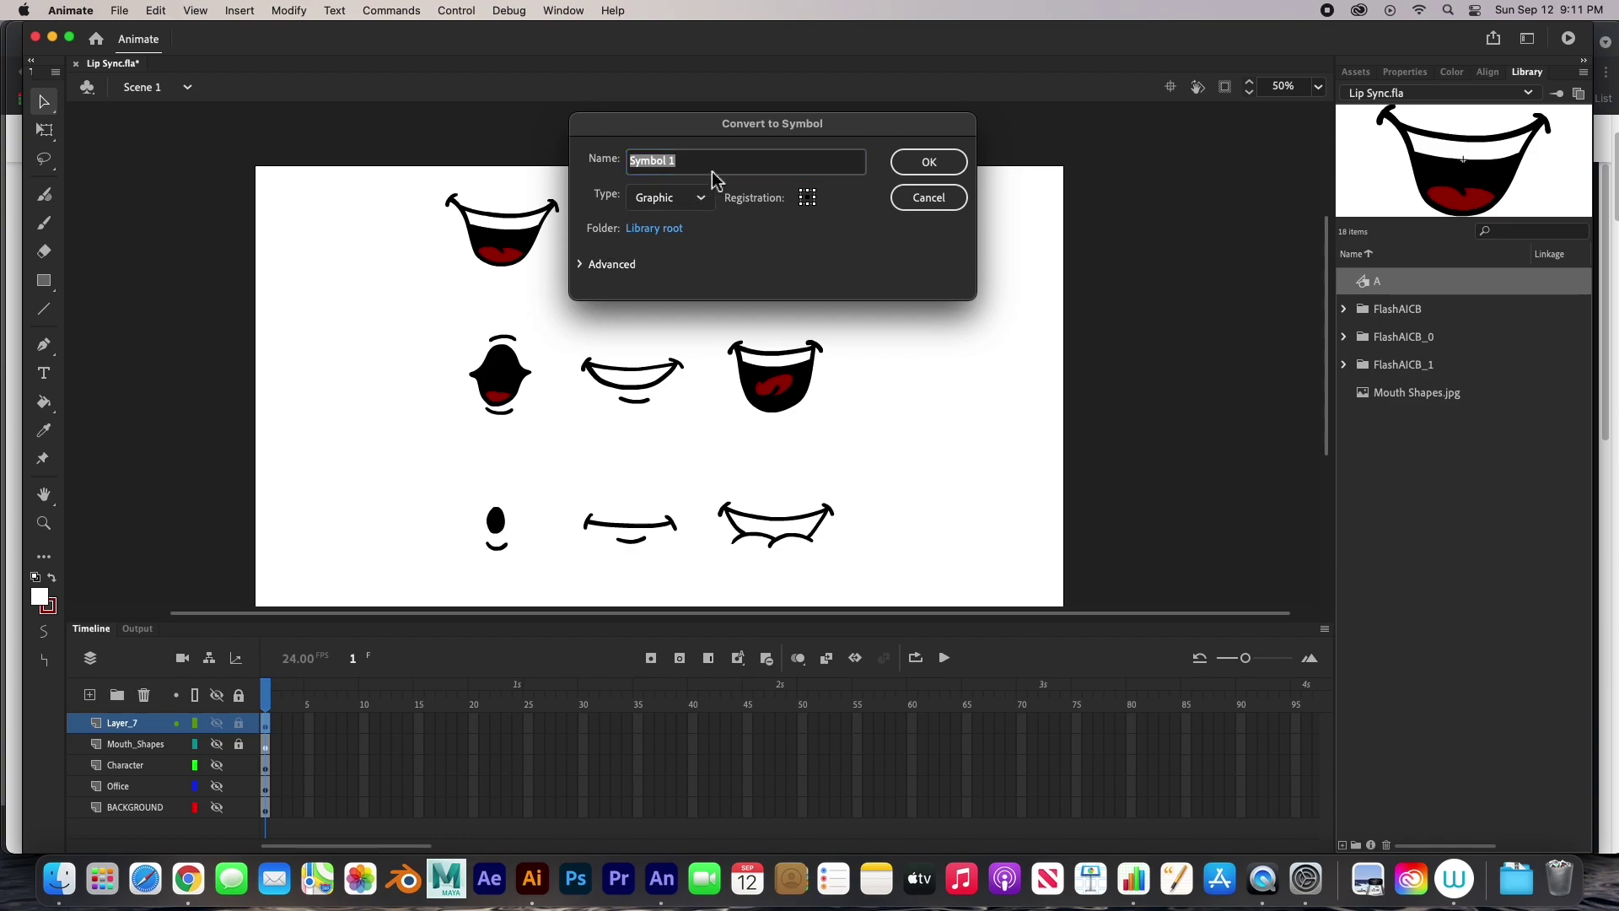
text(o)
click(929, 161)
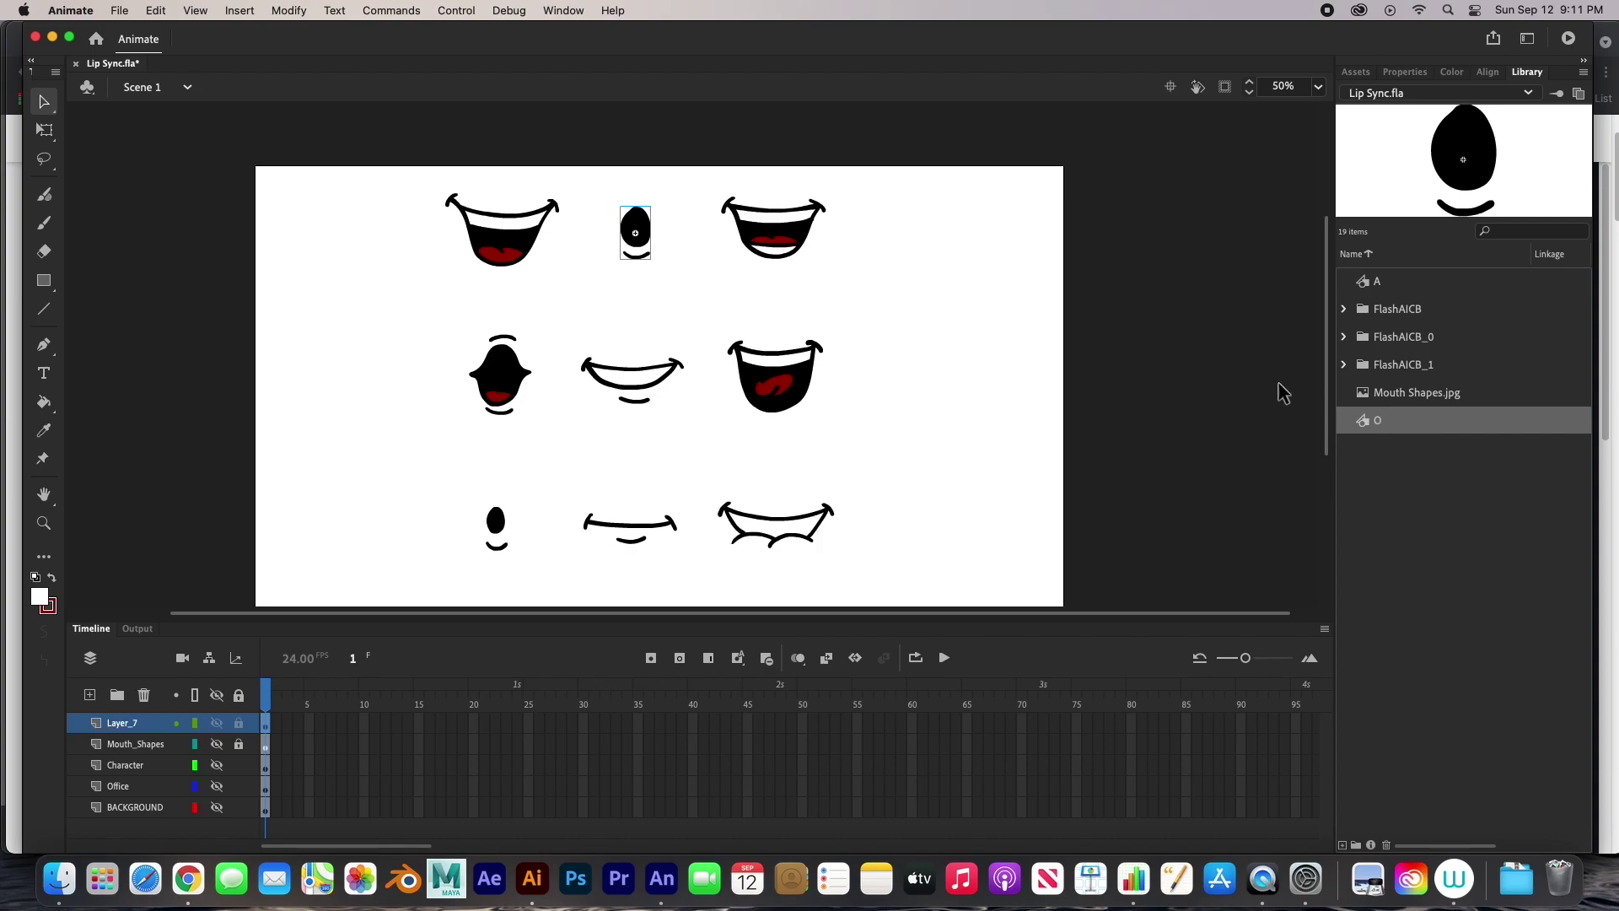
- Convert the top-right E mouth into a graphic symbol named E via the Modify menu
mouse_move(706, 178)
mouse_down()
mouse_move(787, 264)
mouse_move(845, 283)
mouse_up()
click(335, 10)
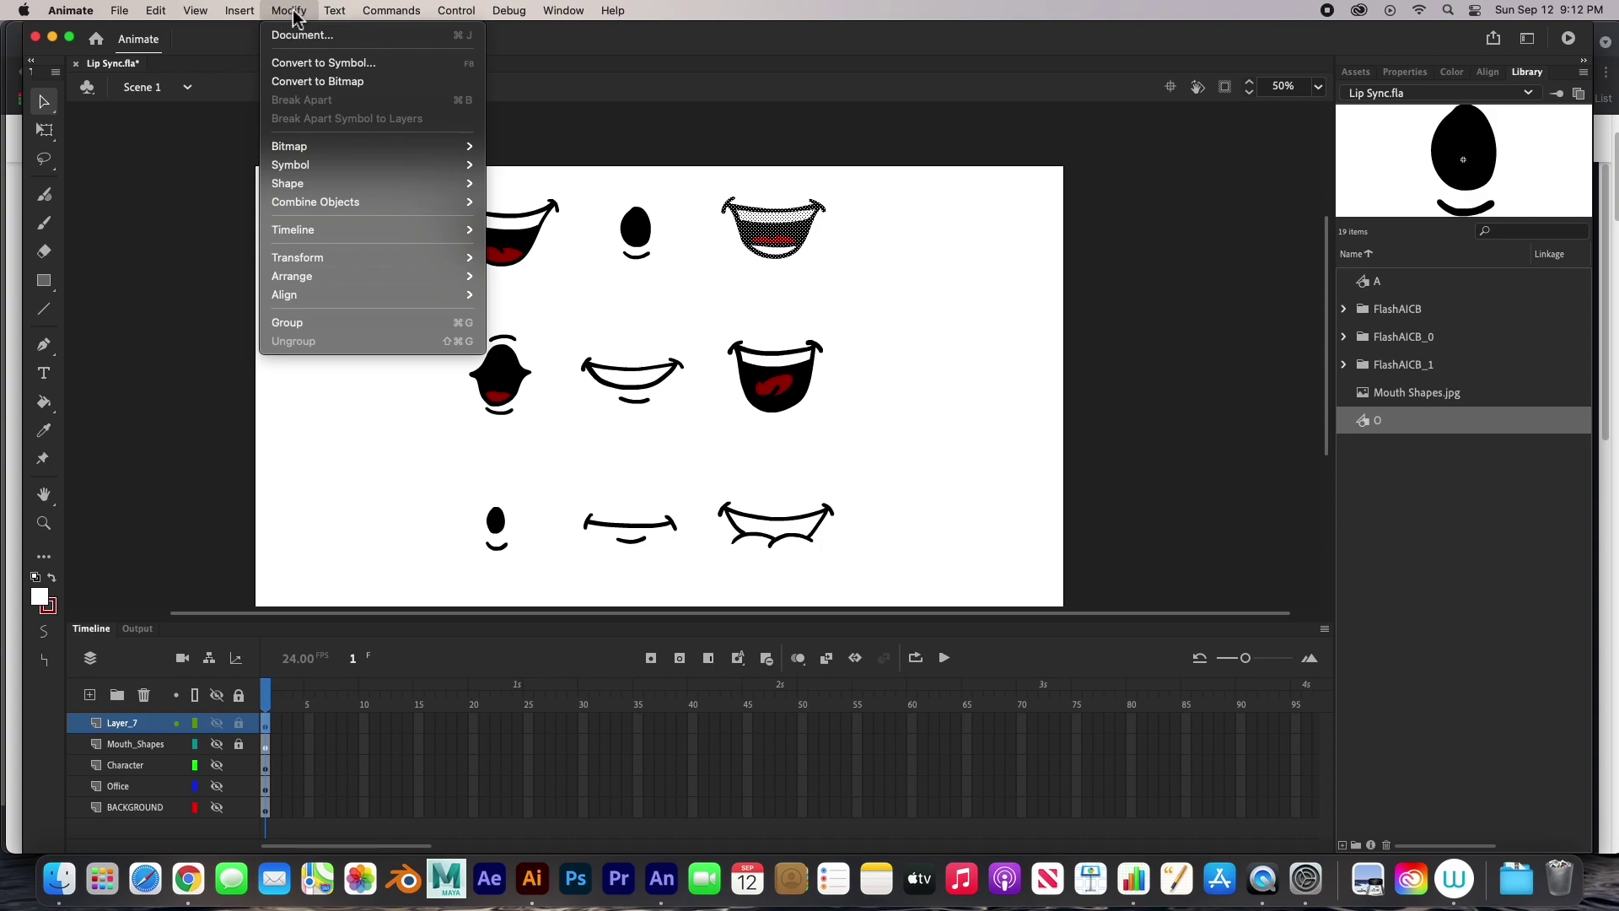
click(306, 64)
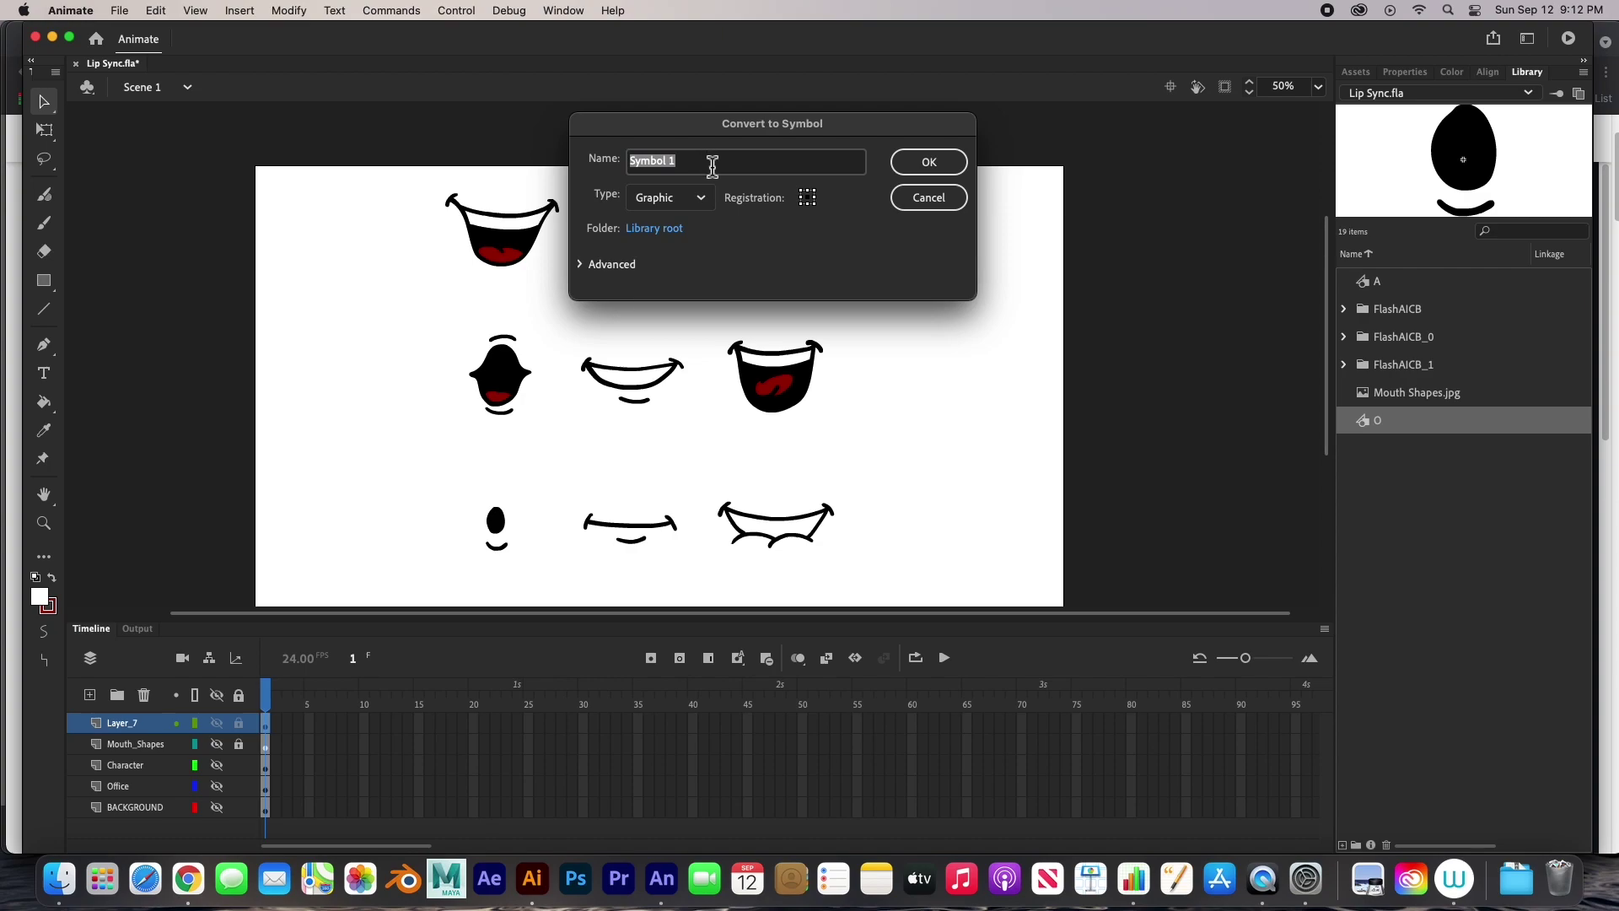
text(E)
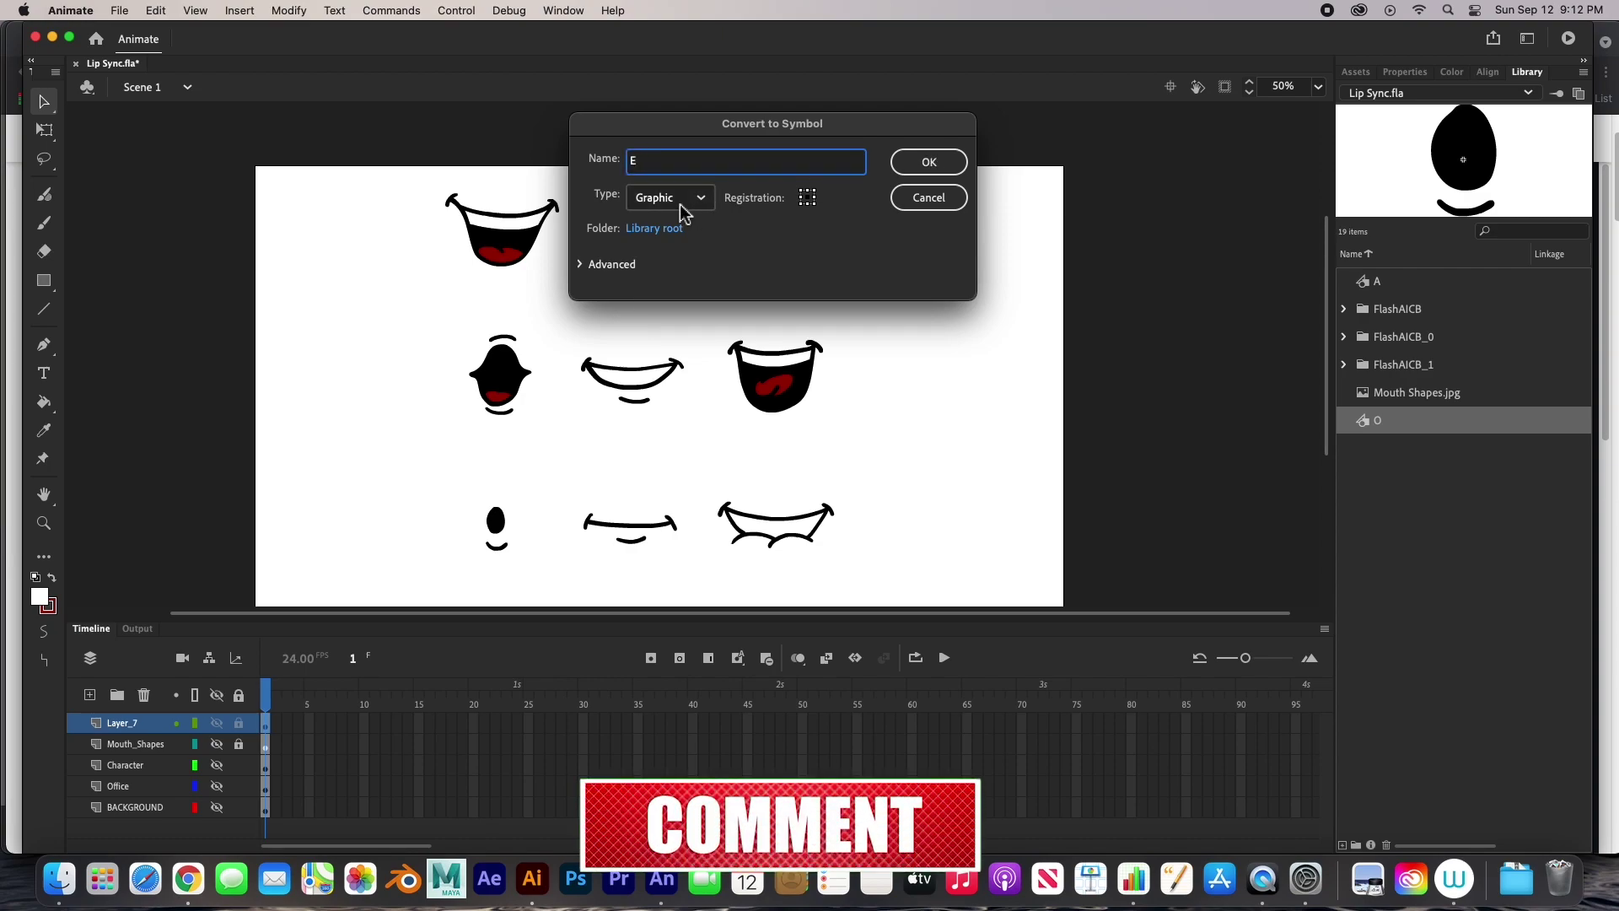
click(933, 161)
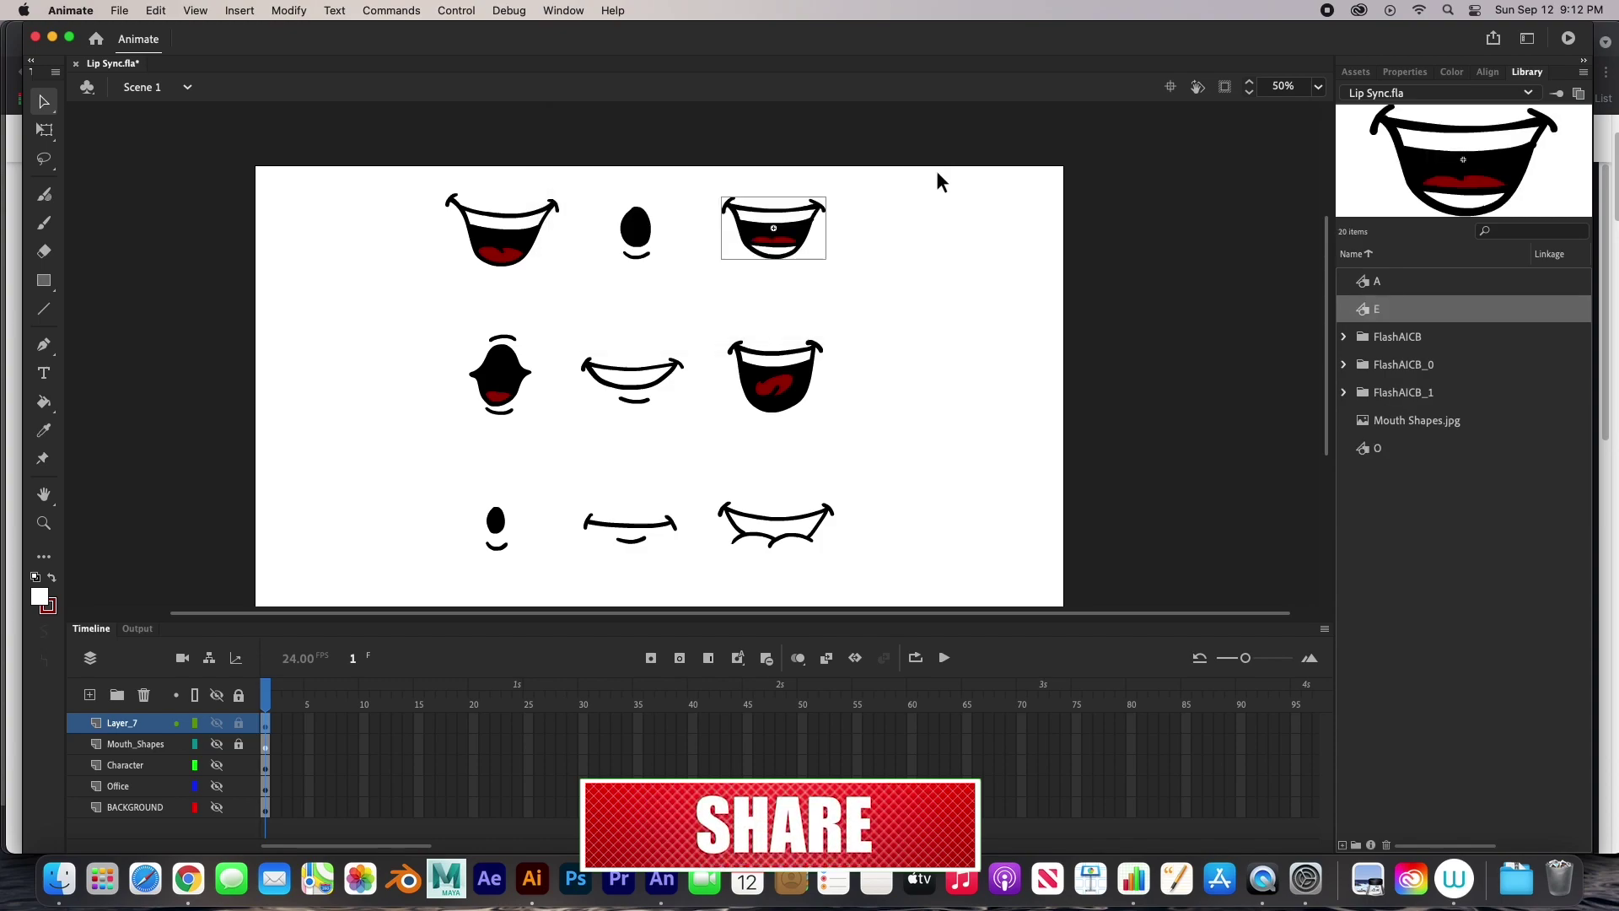
- Convert the W, R mouth into a graphic symbol named WR
drag(434, 326, 555, 450)
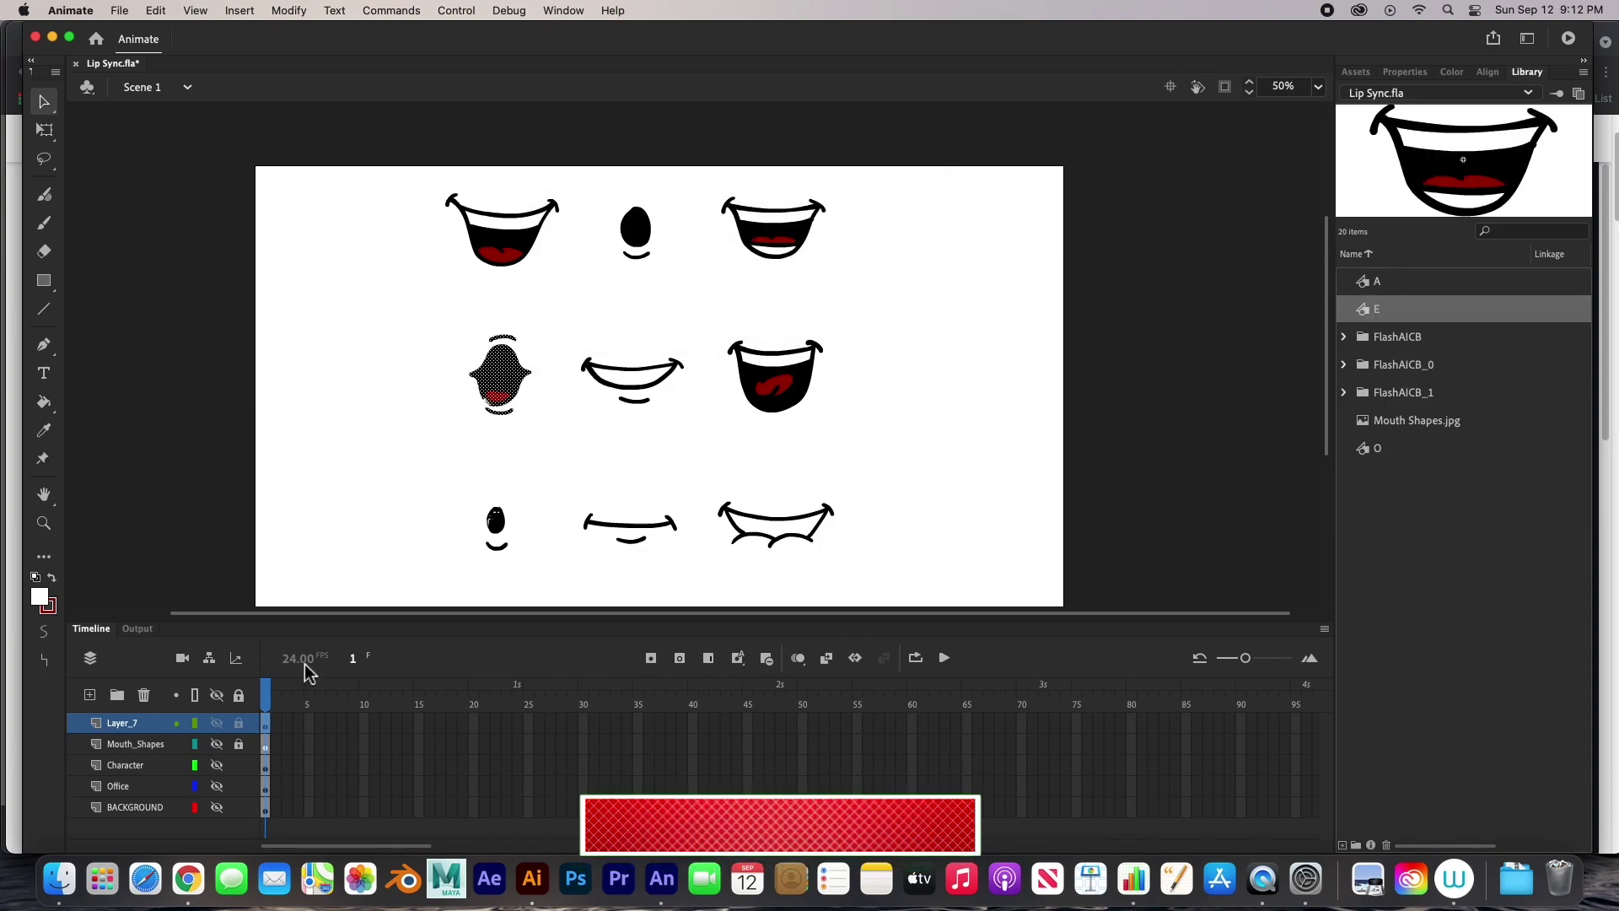
click(217, 747)
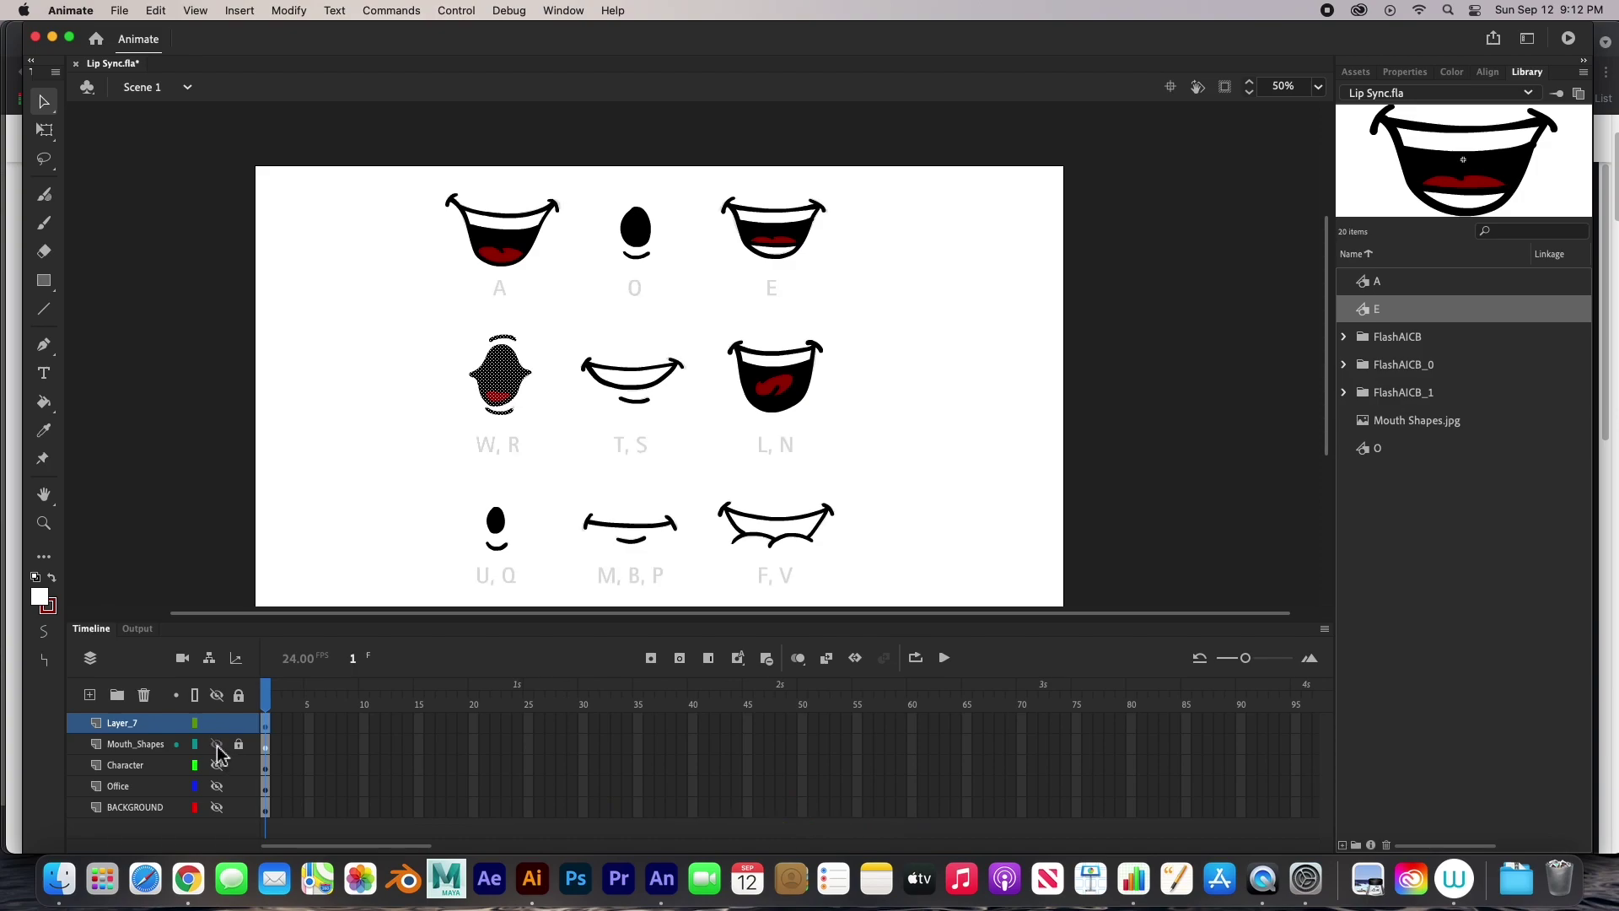
click(218, 746)
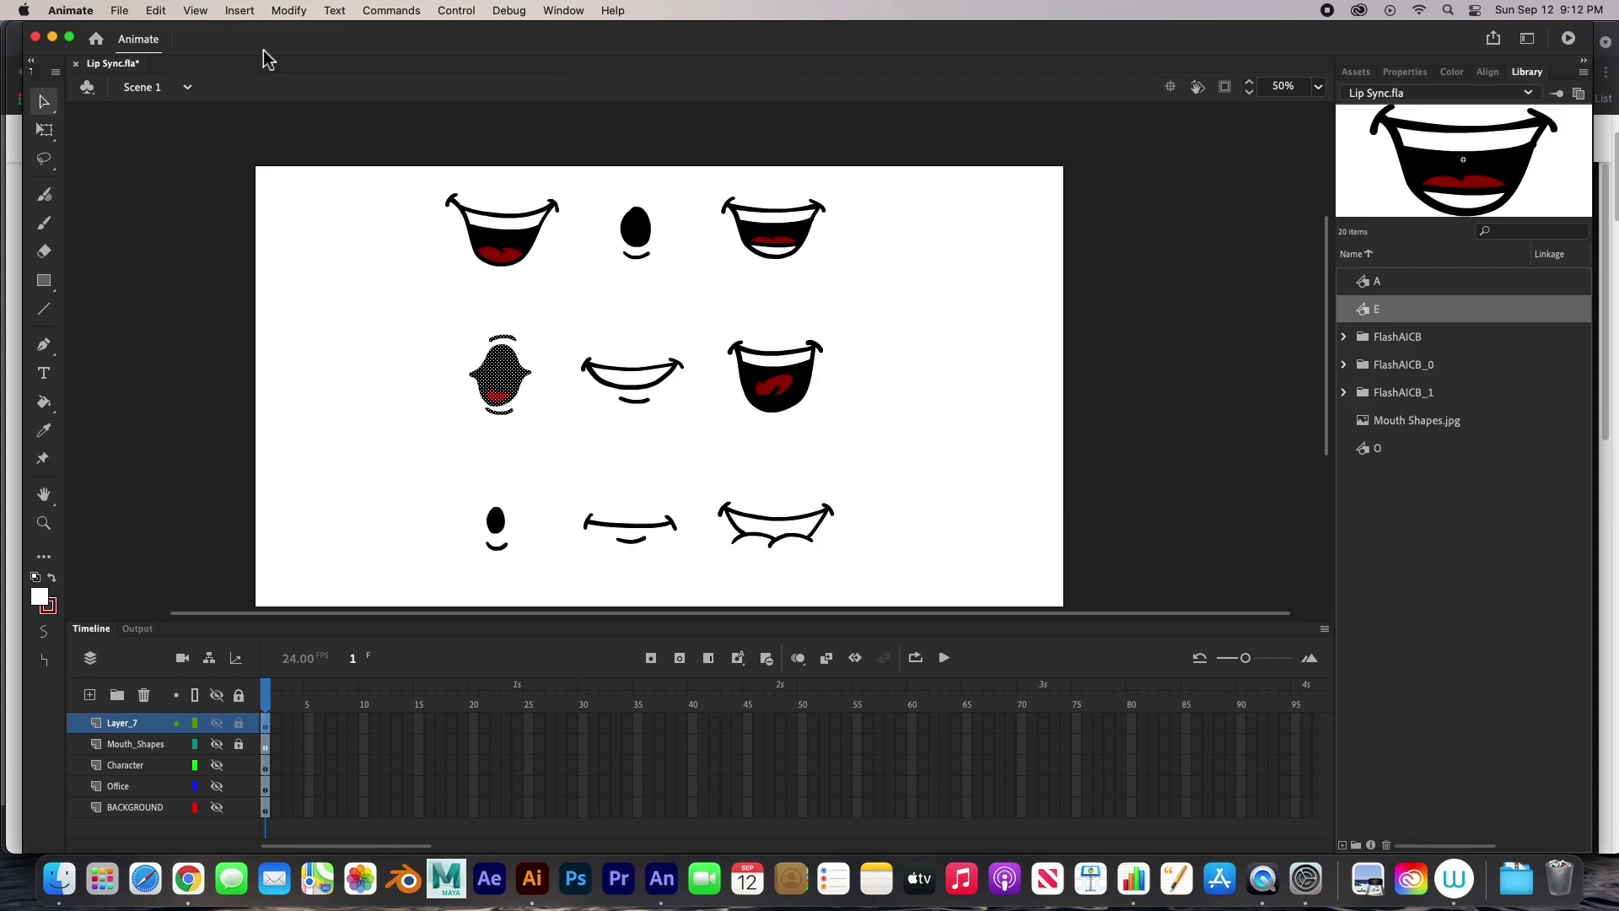
key(F8)
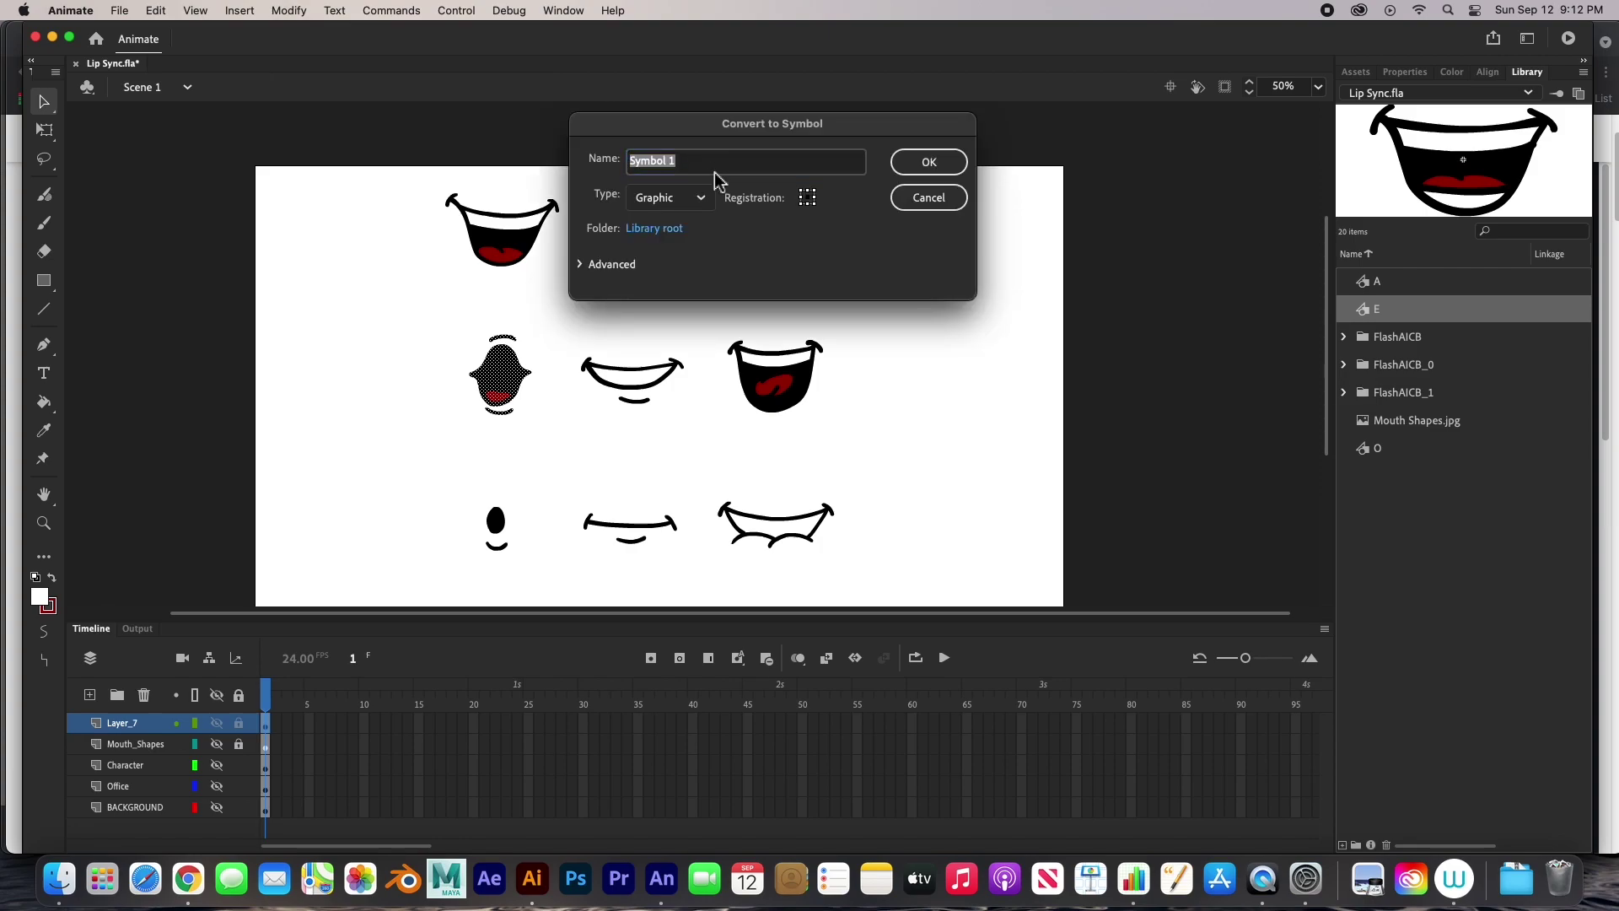
text(WR)
click(935, 167)
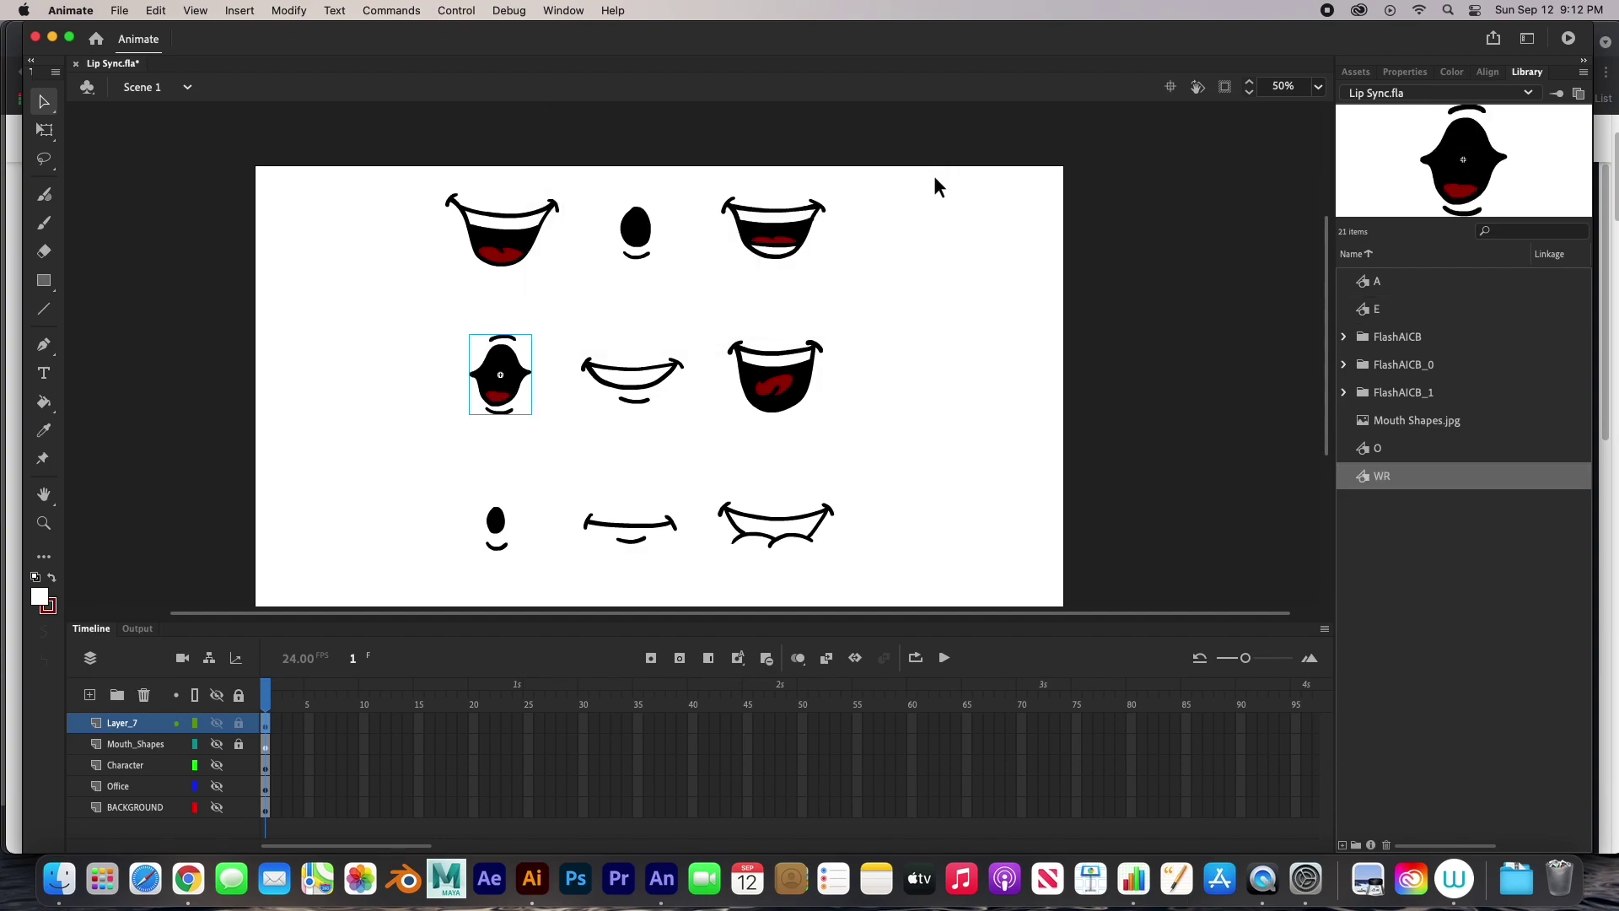
- Show the phoneme letters and convert the T, S mouth into graphic symbol TS
drag(567, 340, 700, 437)
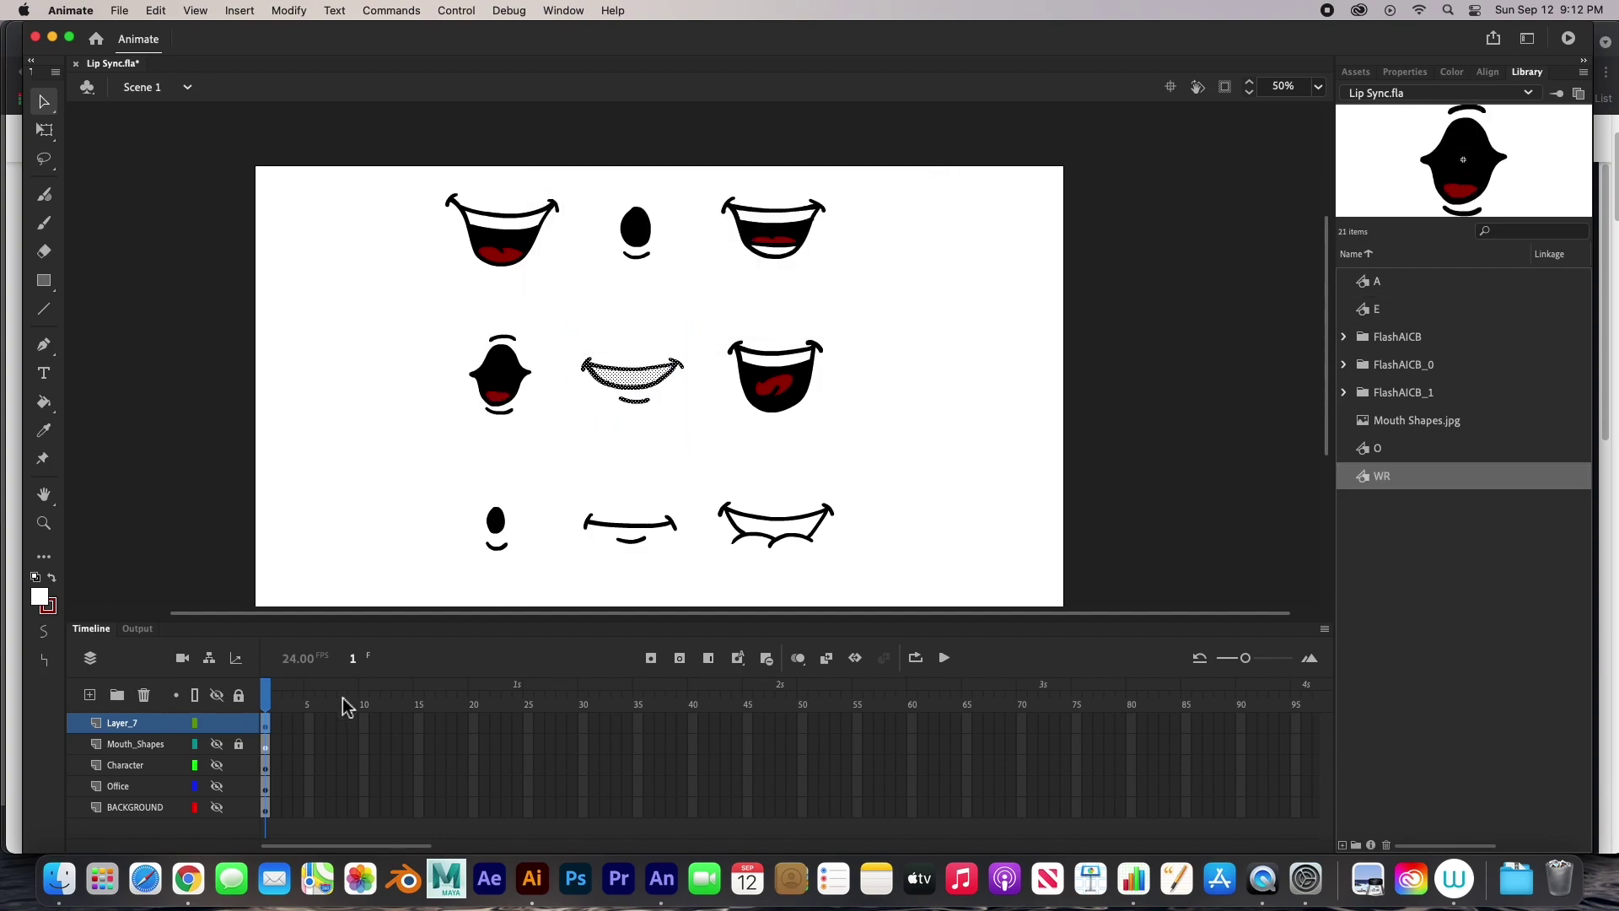
click(217, 744)
click(217, 745)
click(216, 744)
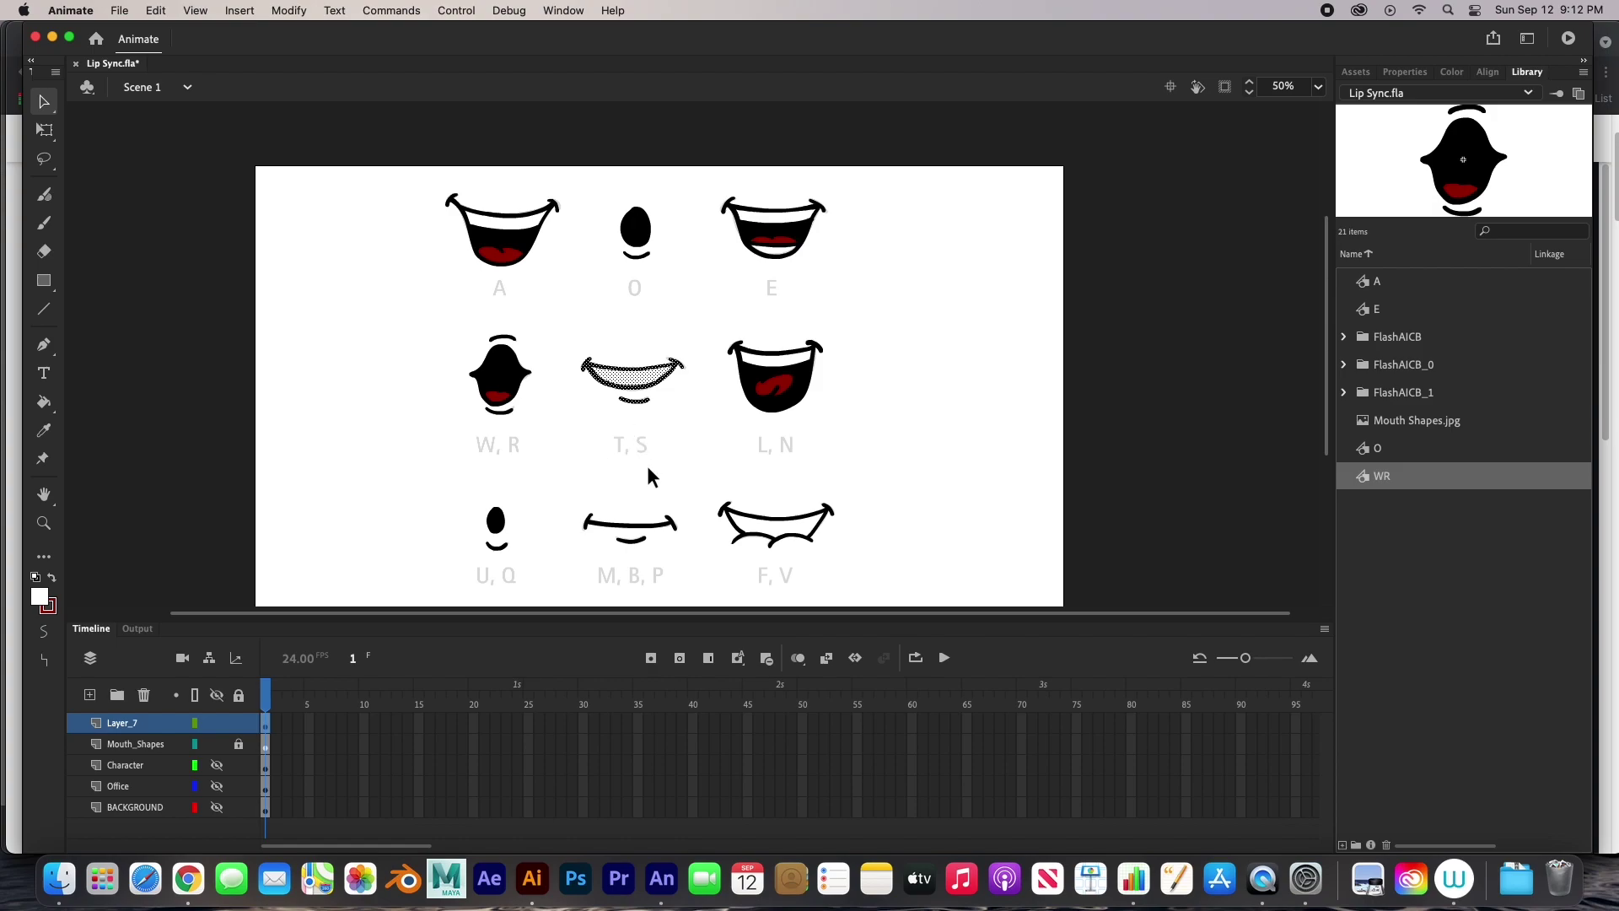
key(F8)
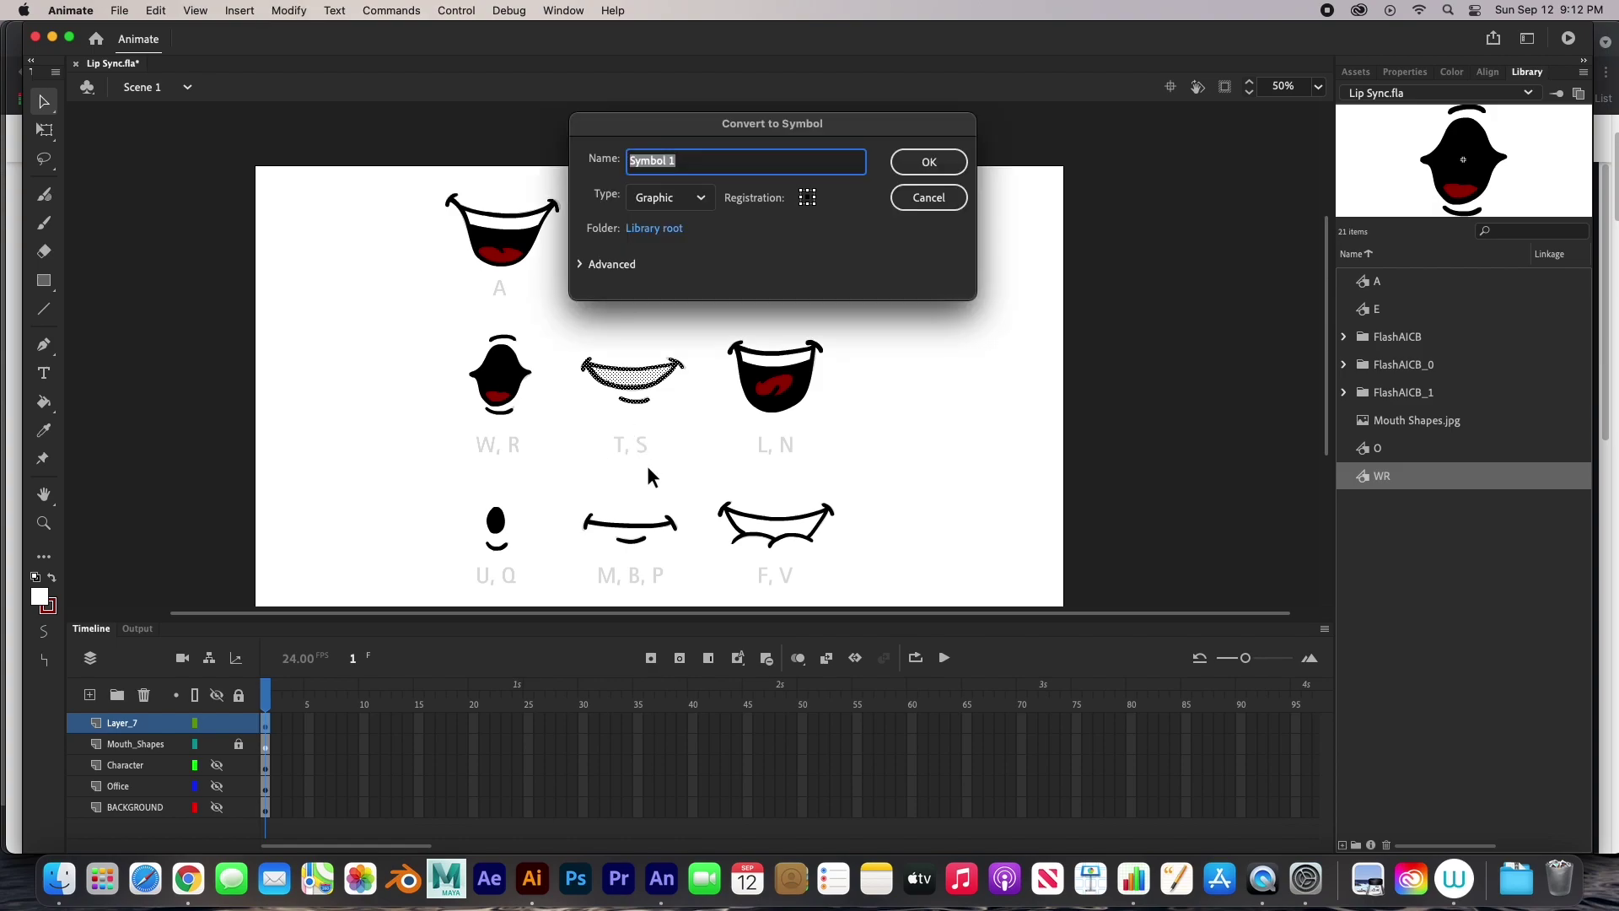
text(TS)
click(928, 161)
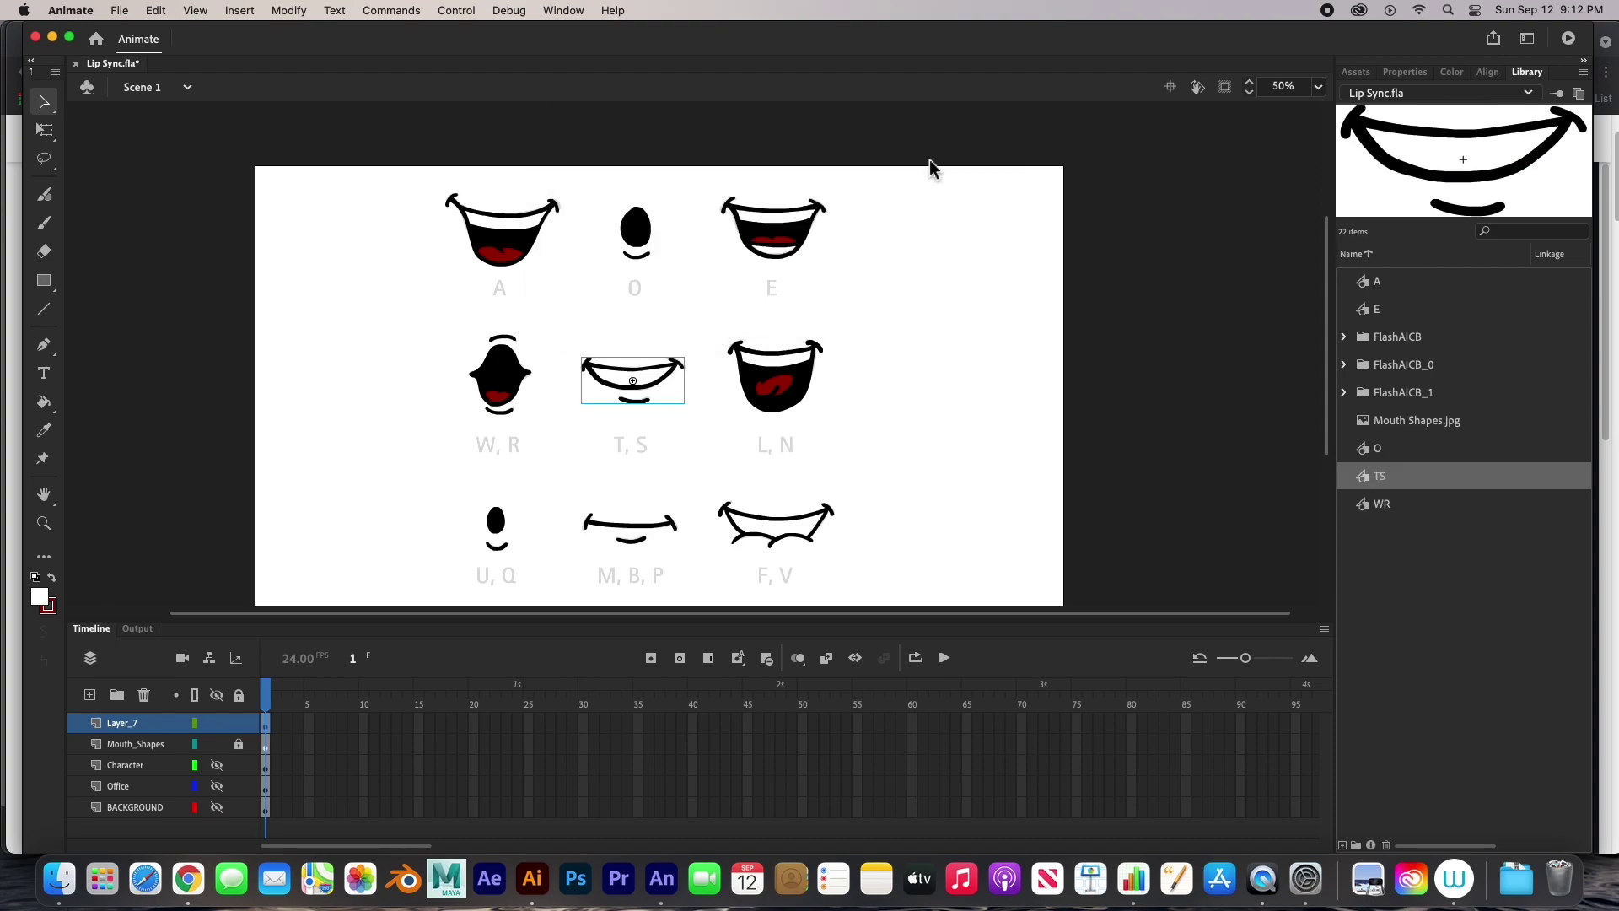
- Select the L, N mouth and begin converting it, clearing the default symbol name
drag(713, 312, 848, 458)
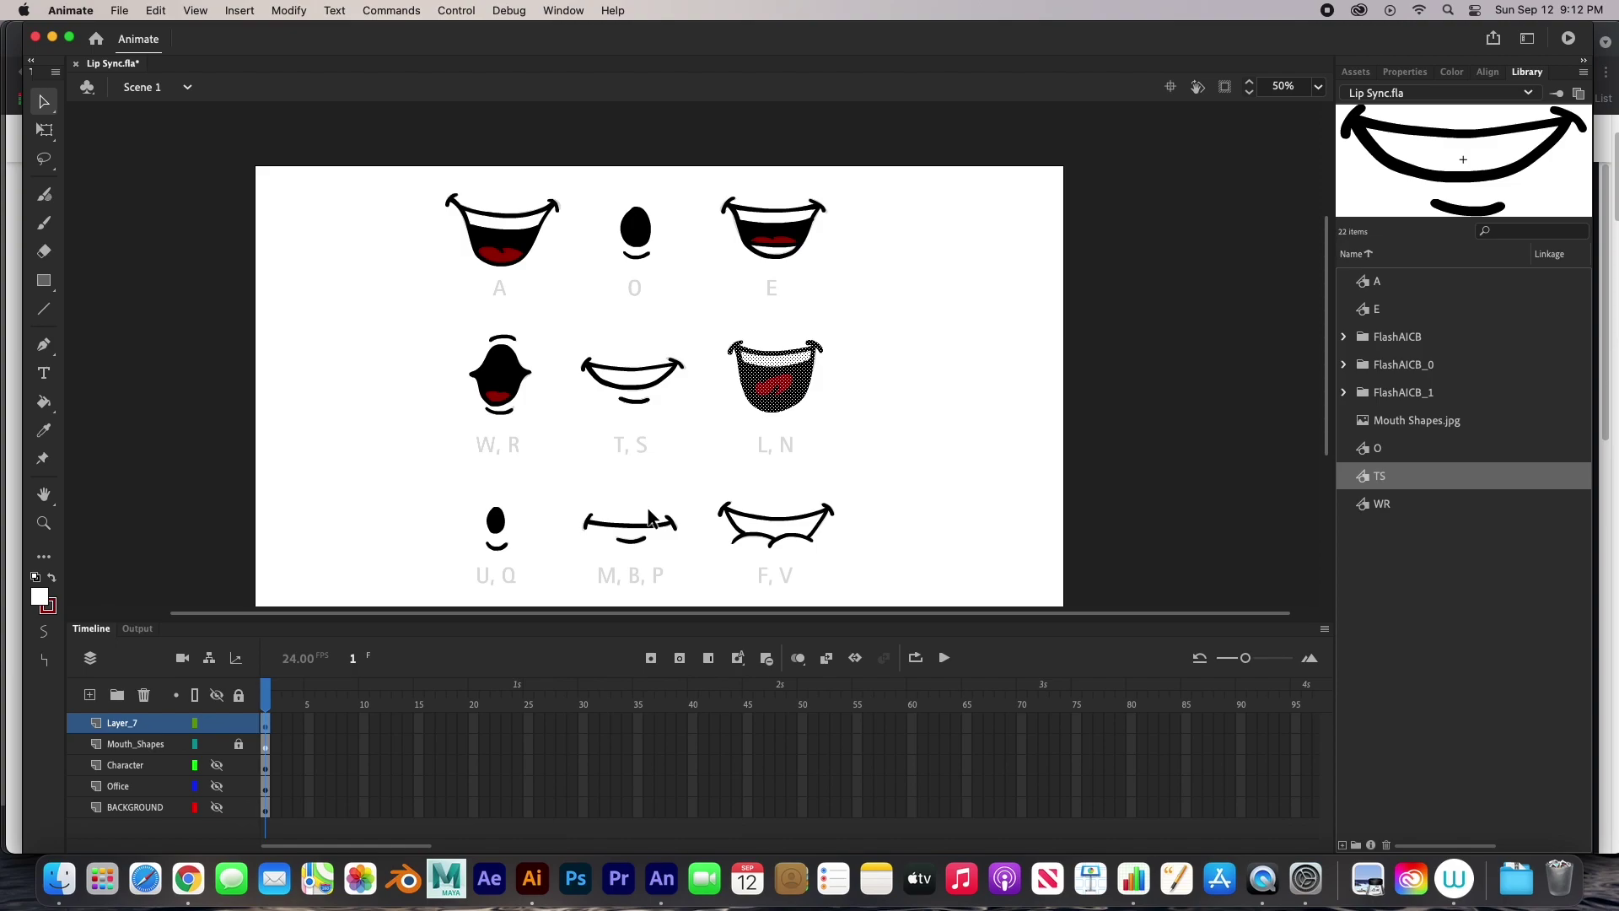
key(F8)
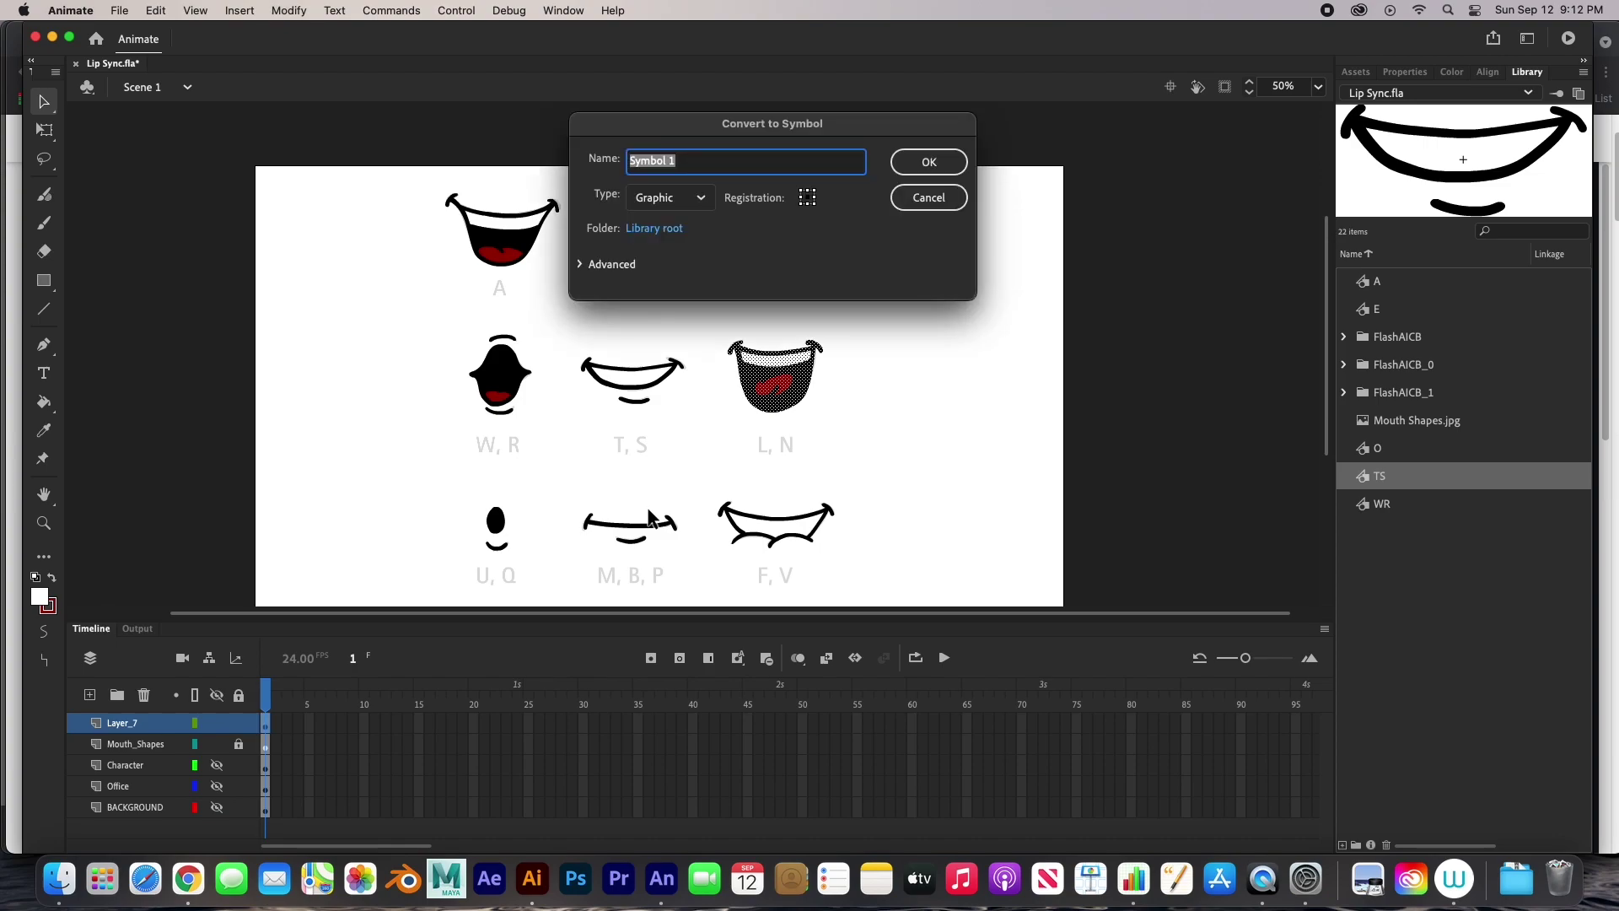
key(BackSpace)
- Finish the LN symbol and convert the U, Q mouth into graphic symbol UQ
click(931, 162)
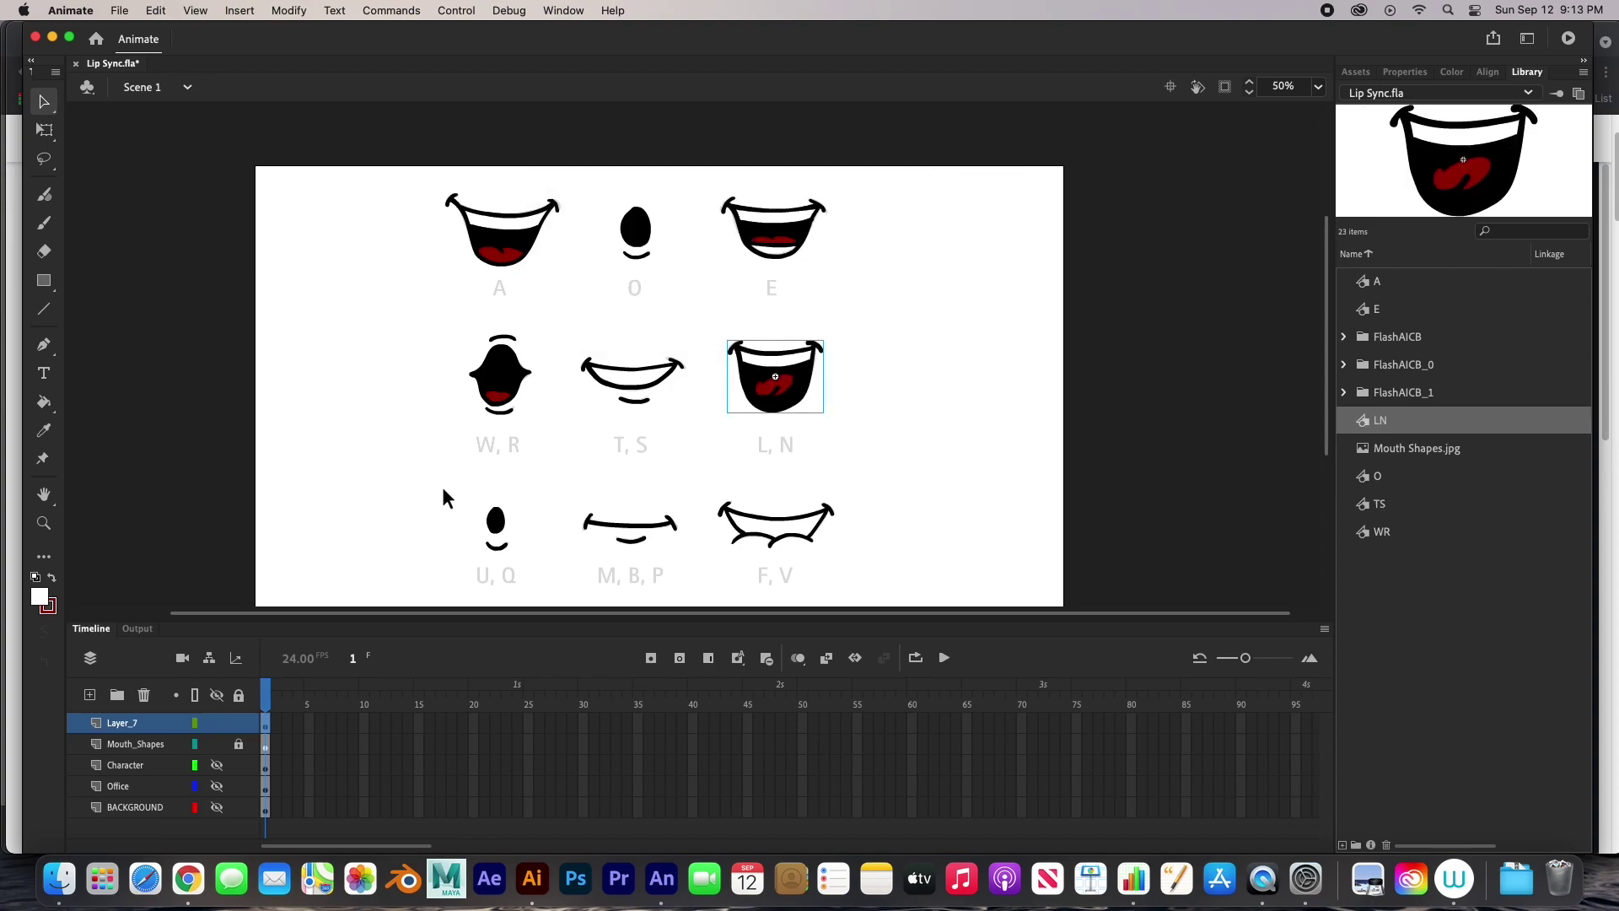
drag(443, 490, 542, 580)
key(F8)
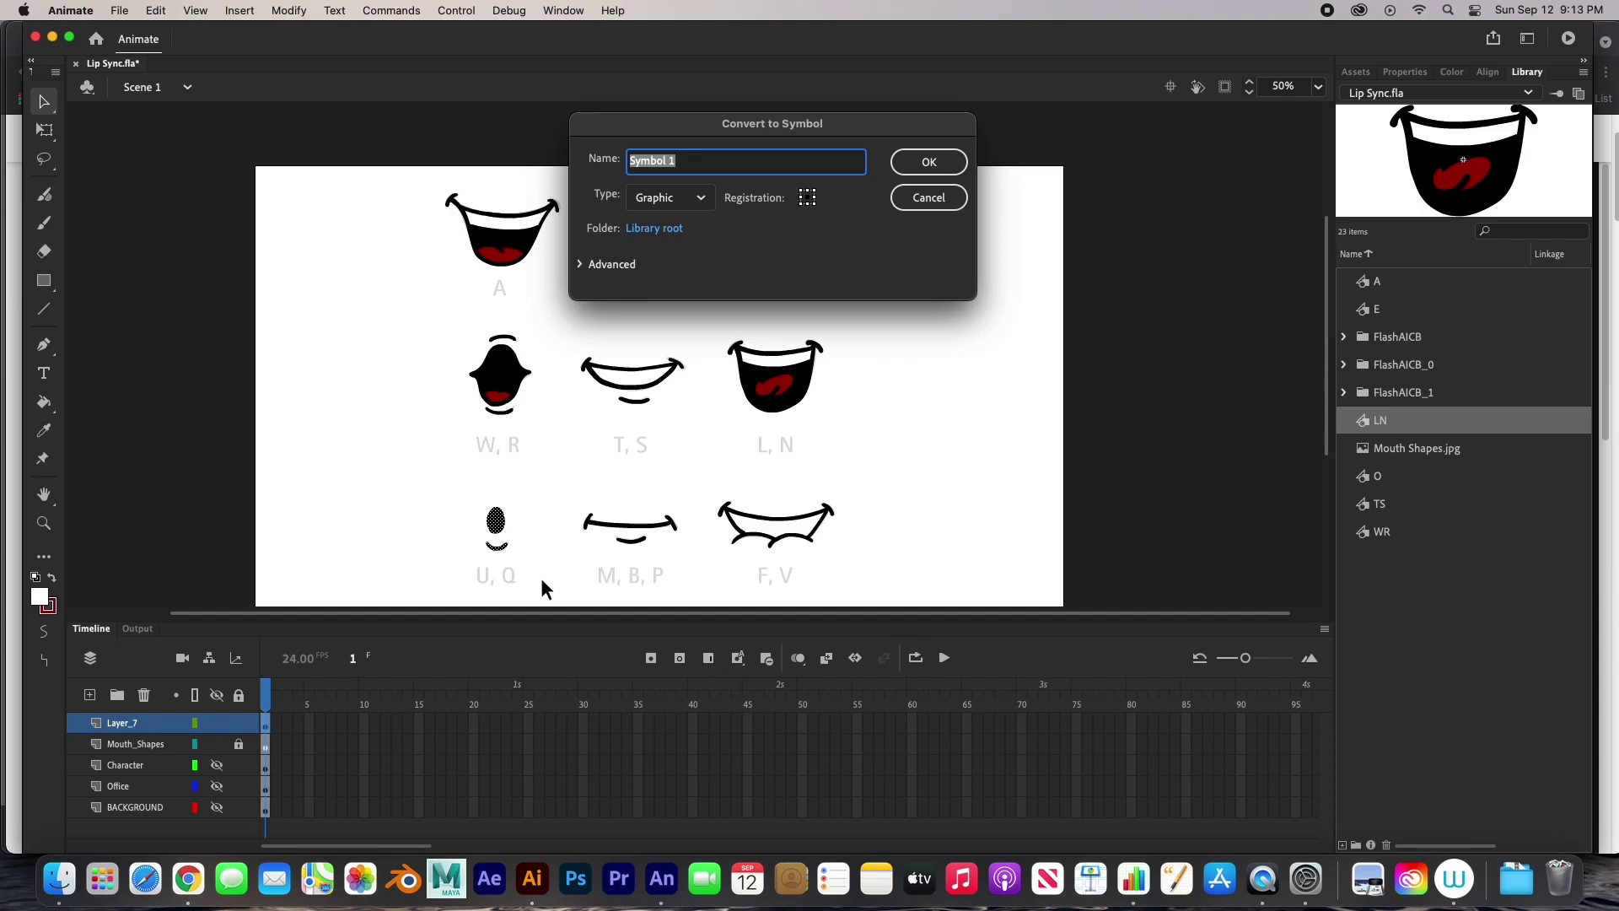
text(UQ)
click(943, 153)
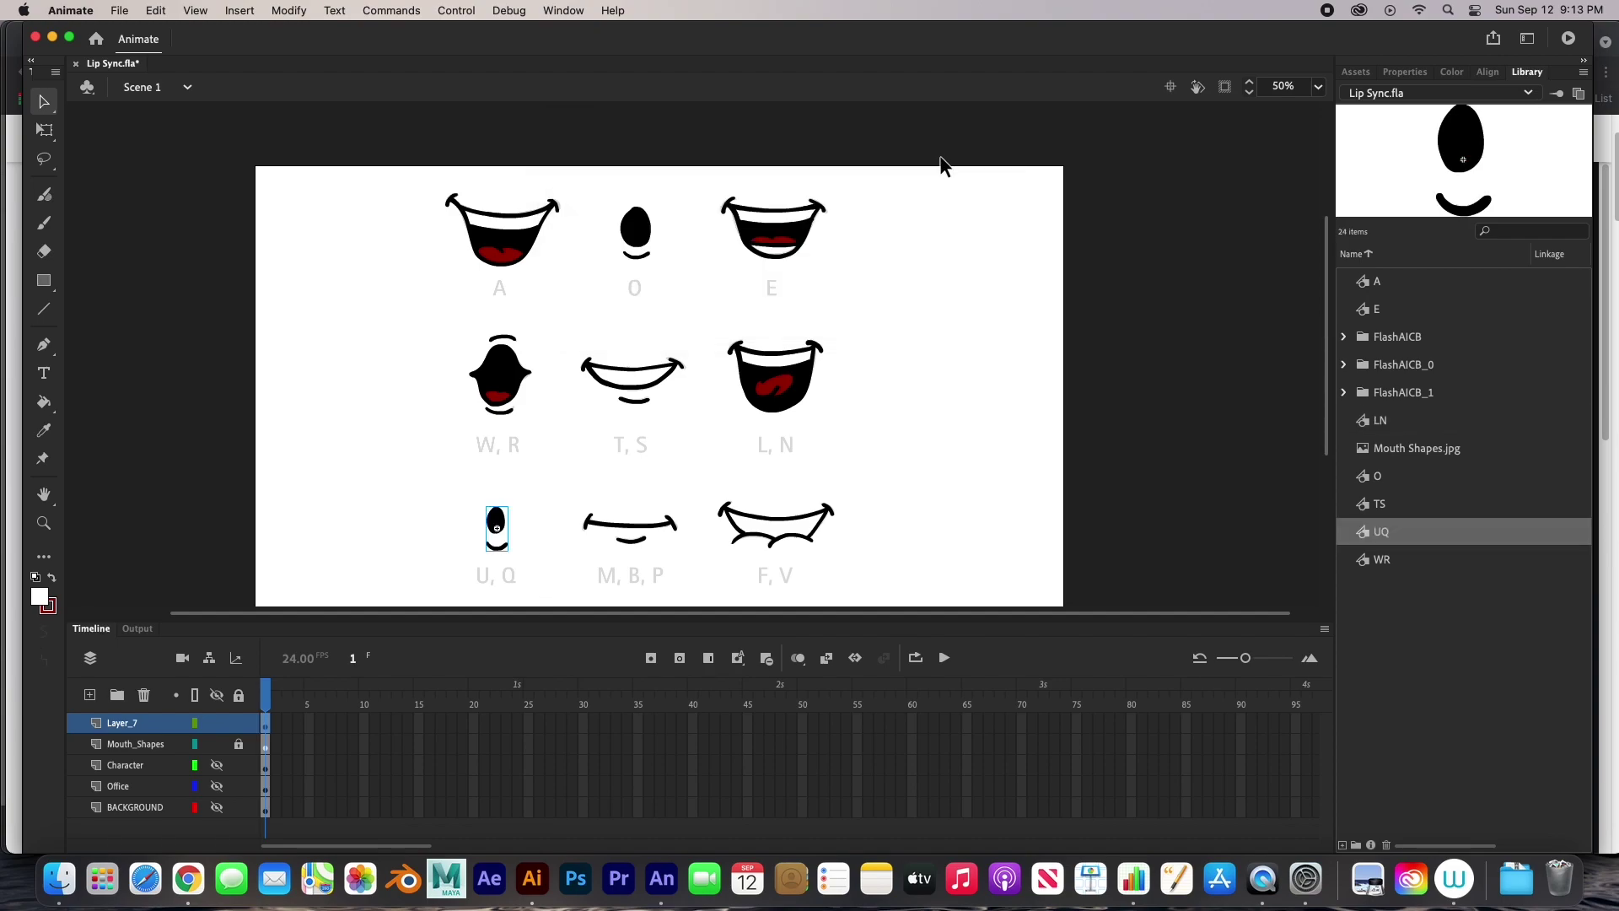
- Convert the M, B, P and F, V mouths into graphic symbols MBP and FV
drag(680, 557, 676, 554)
key(F8)
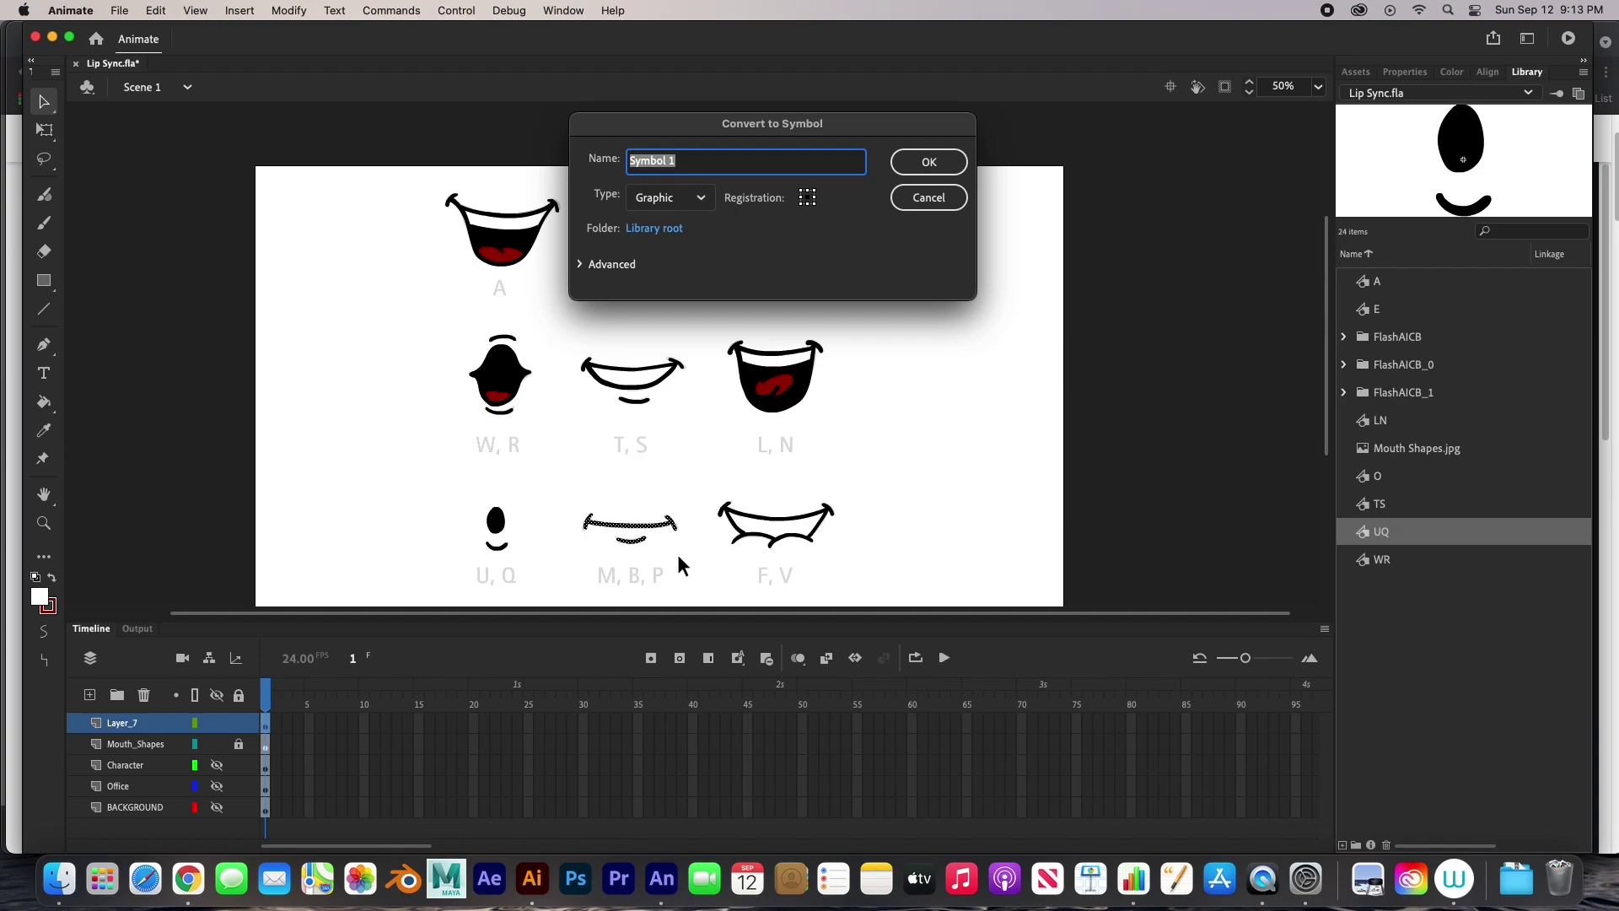
text(MBP)
click(929, 161)
drag(706, 489, 861, 550)
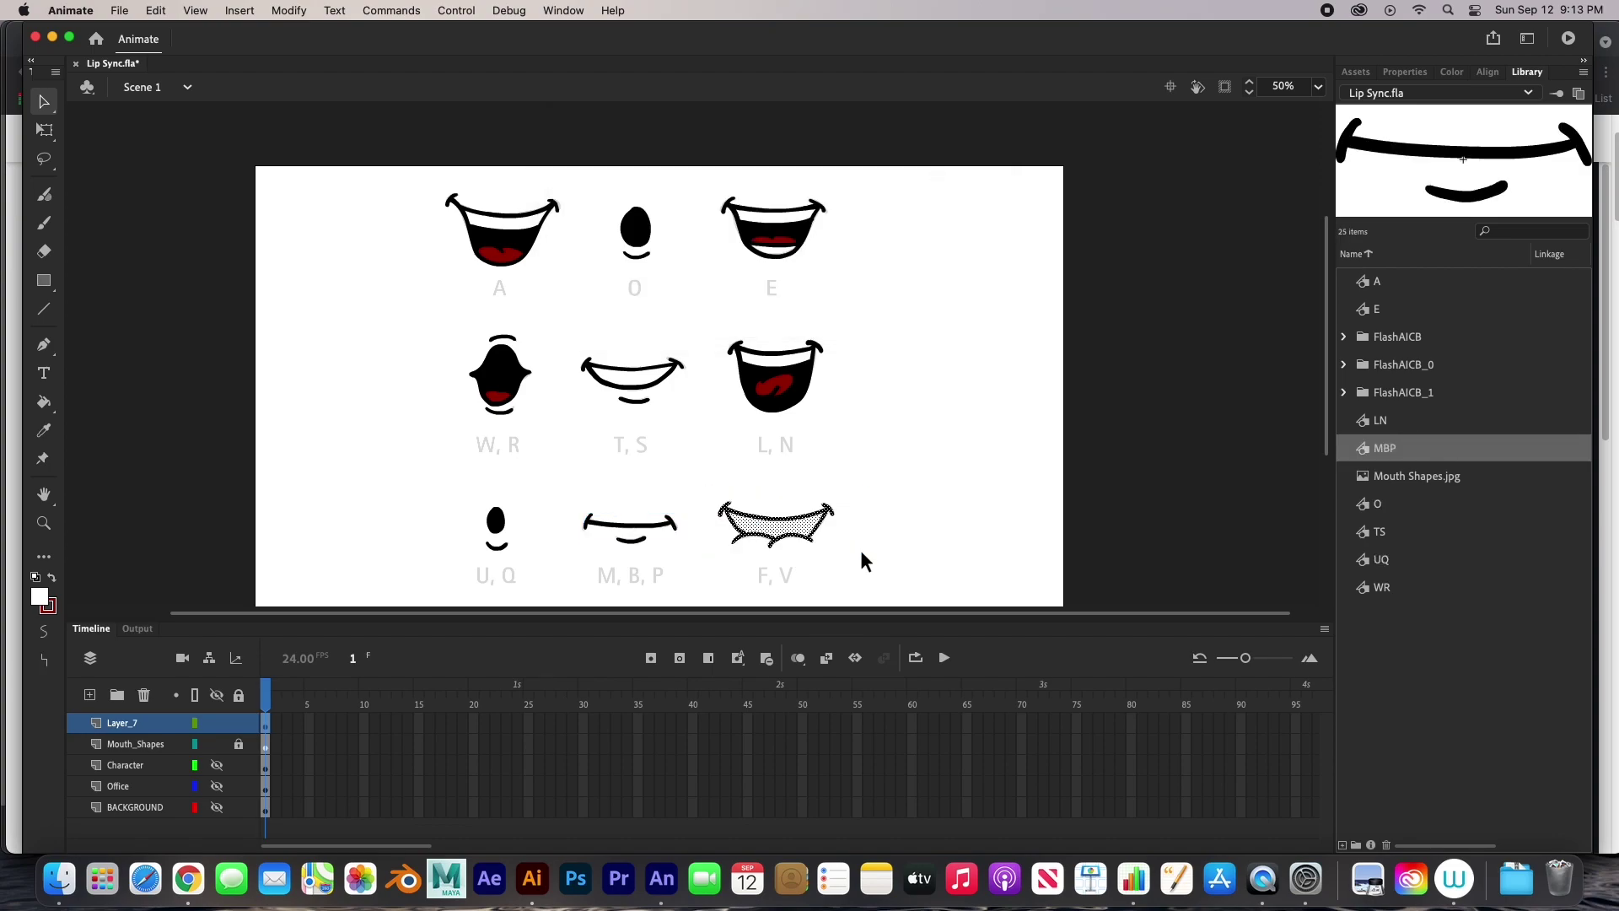
key(F8)
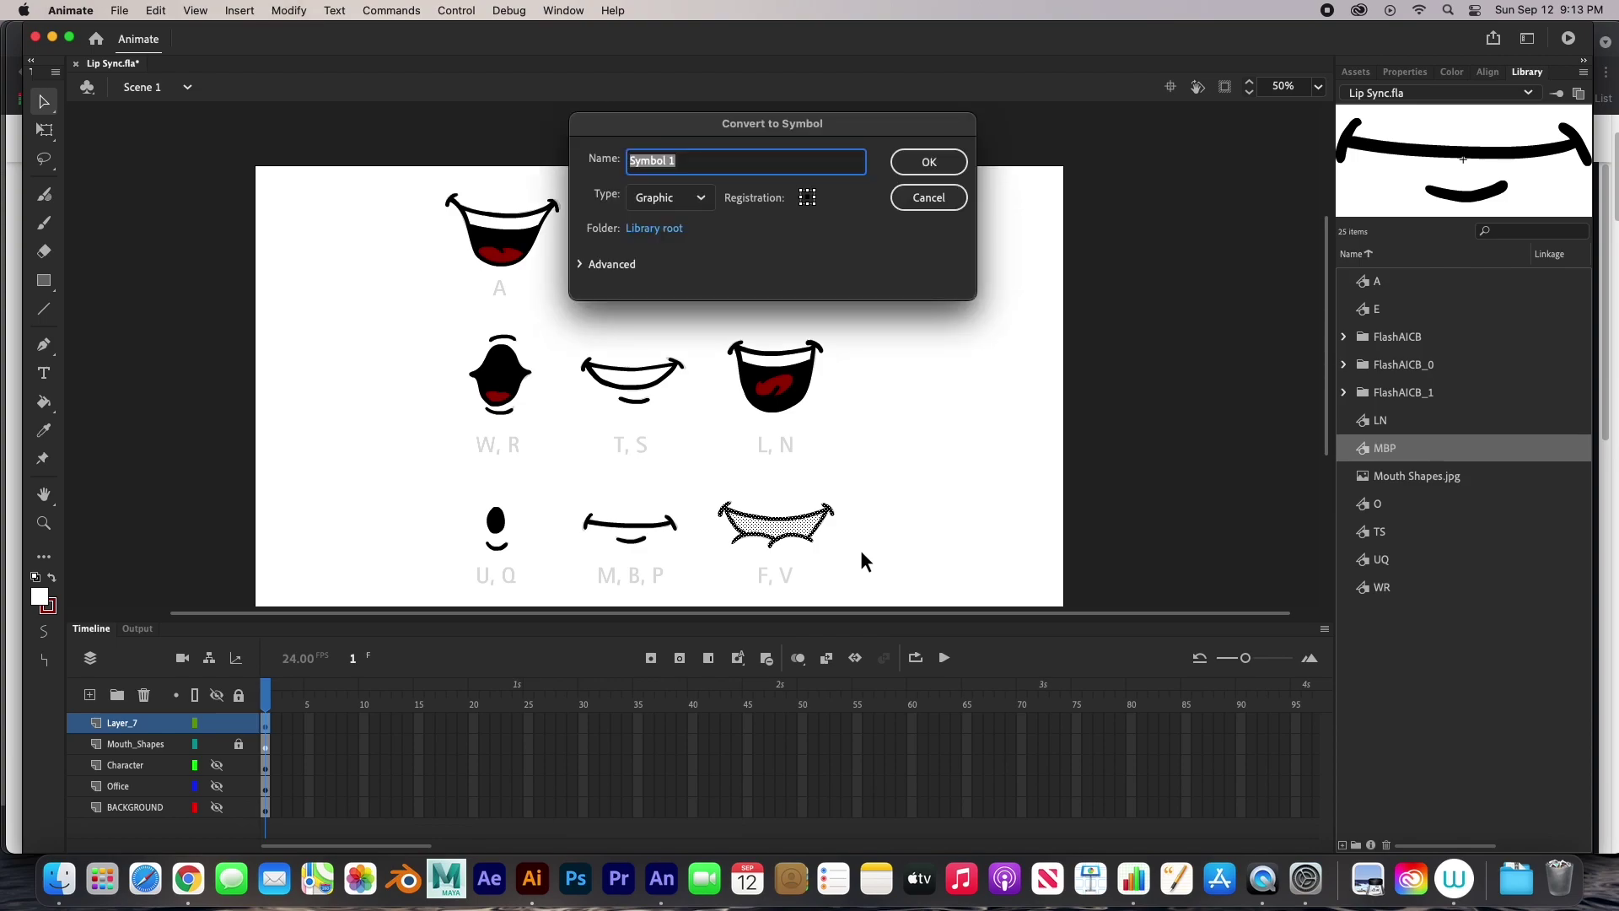
text(FV)
click(938, 164)
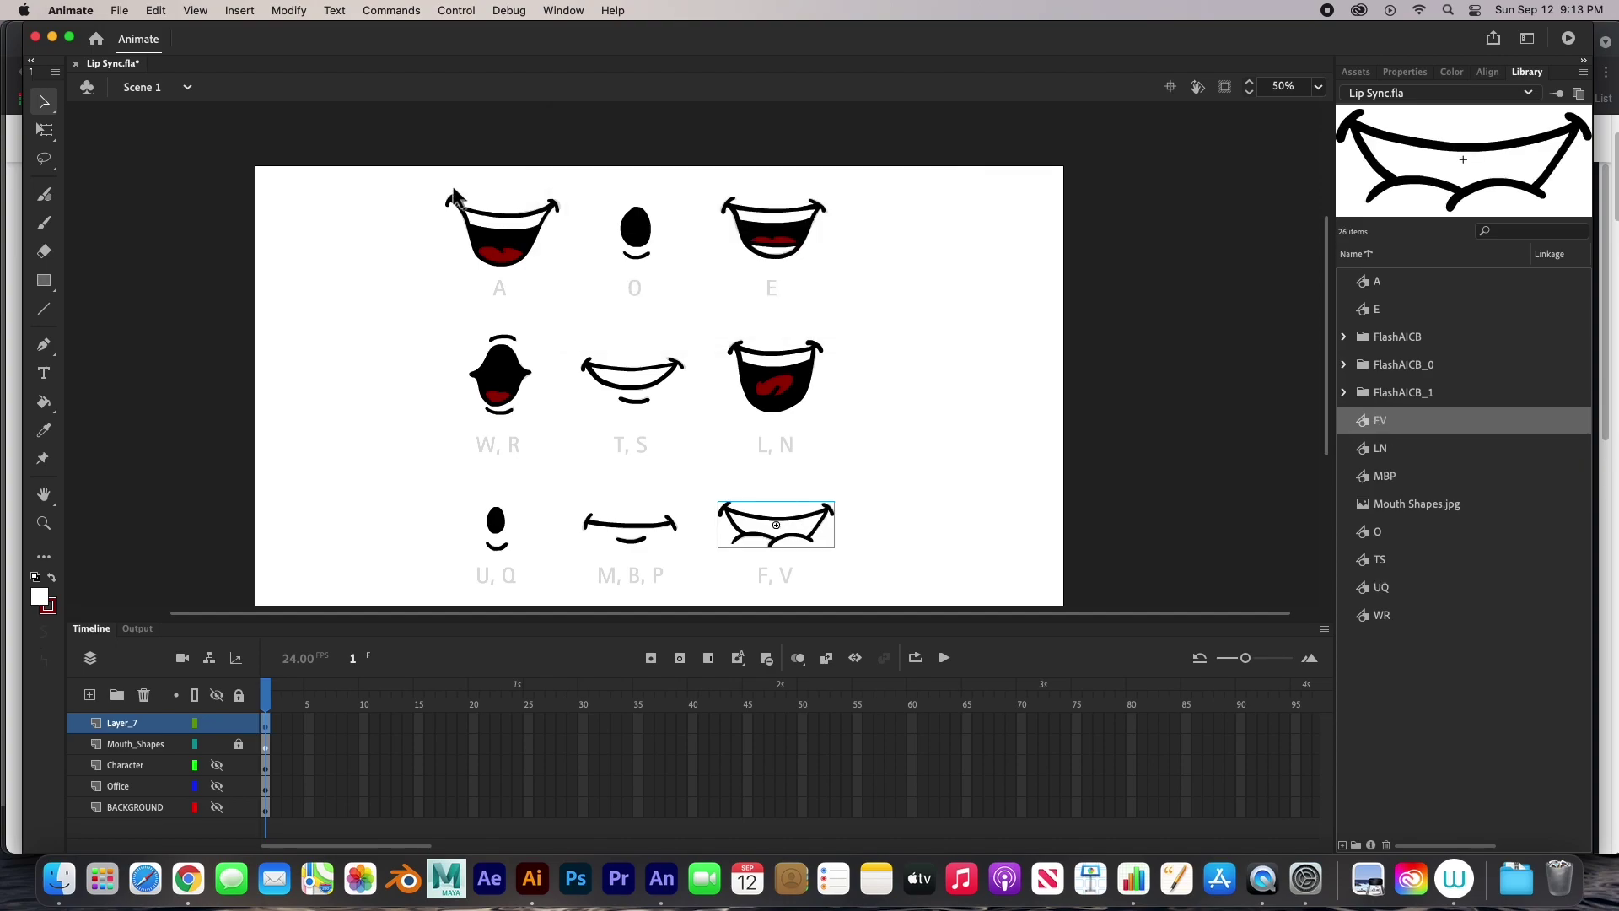
- Delete the mouth symbols from the stage, hide the chart, and show Character, Office and BACKGROUND layers
drag(403, 157, 907, 595)
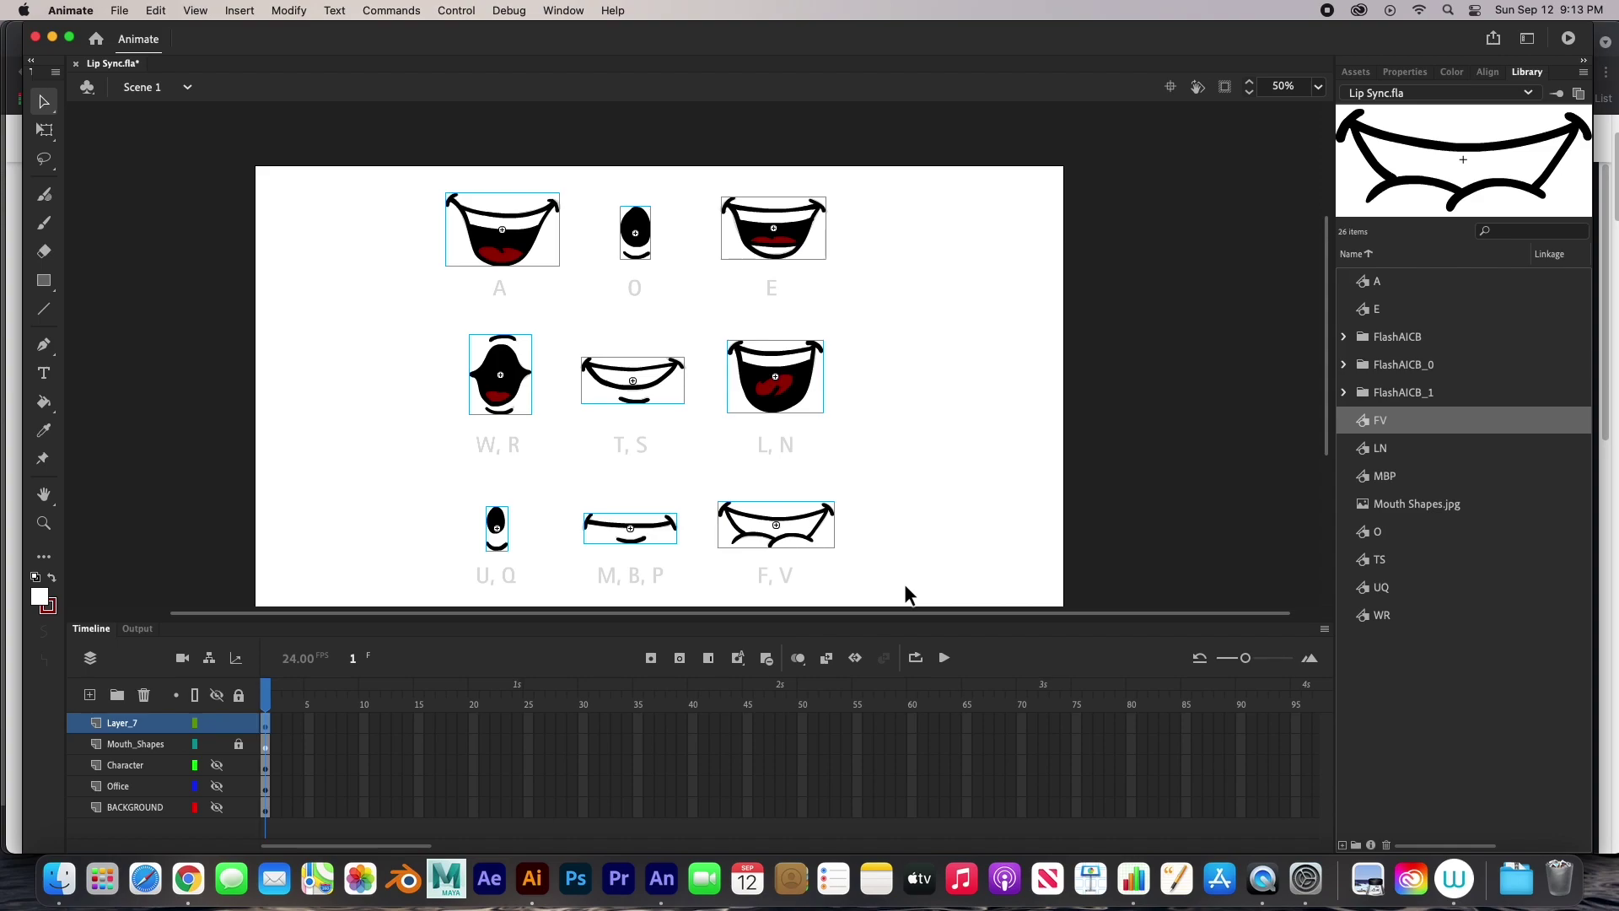
key(Delete)
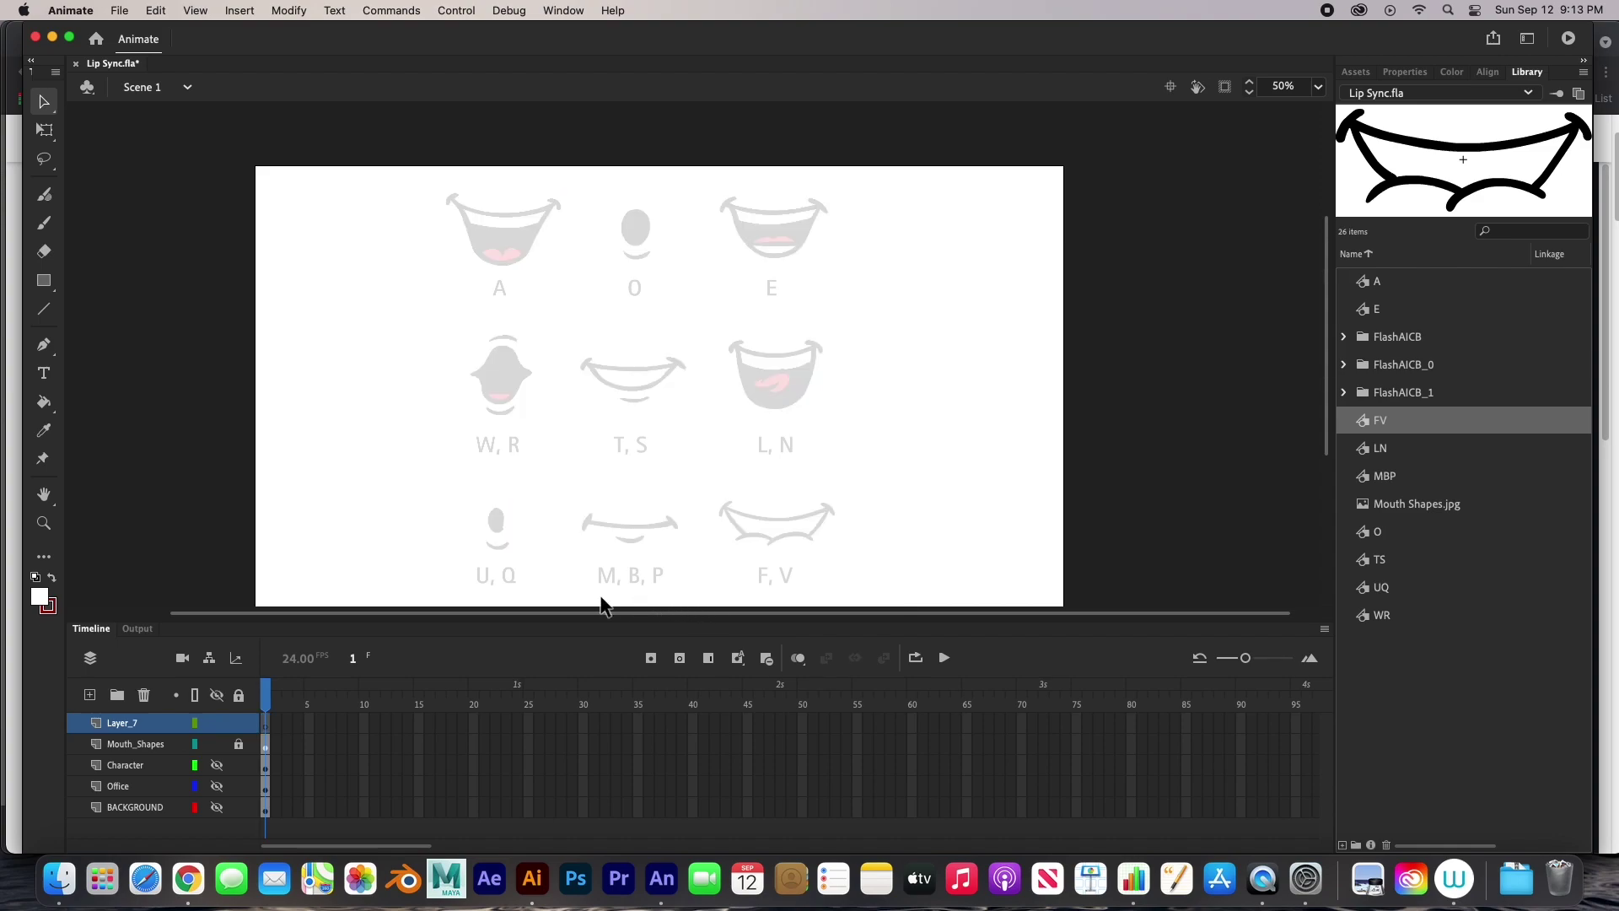
click(217, 744)
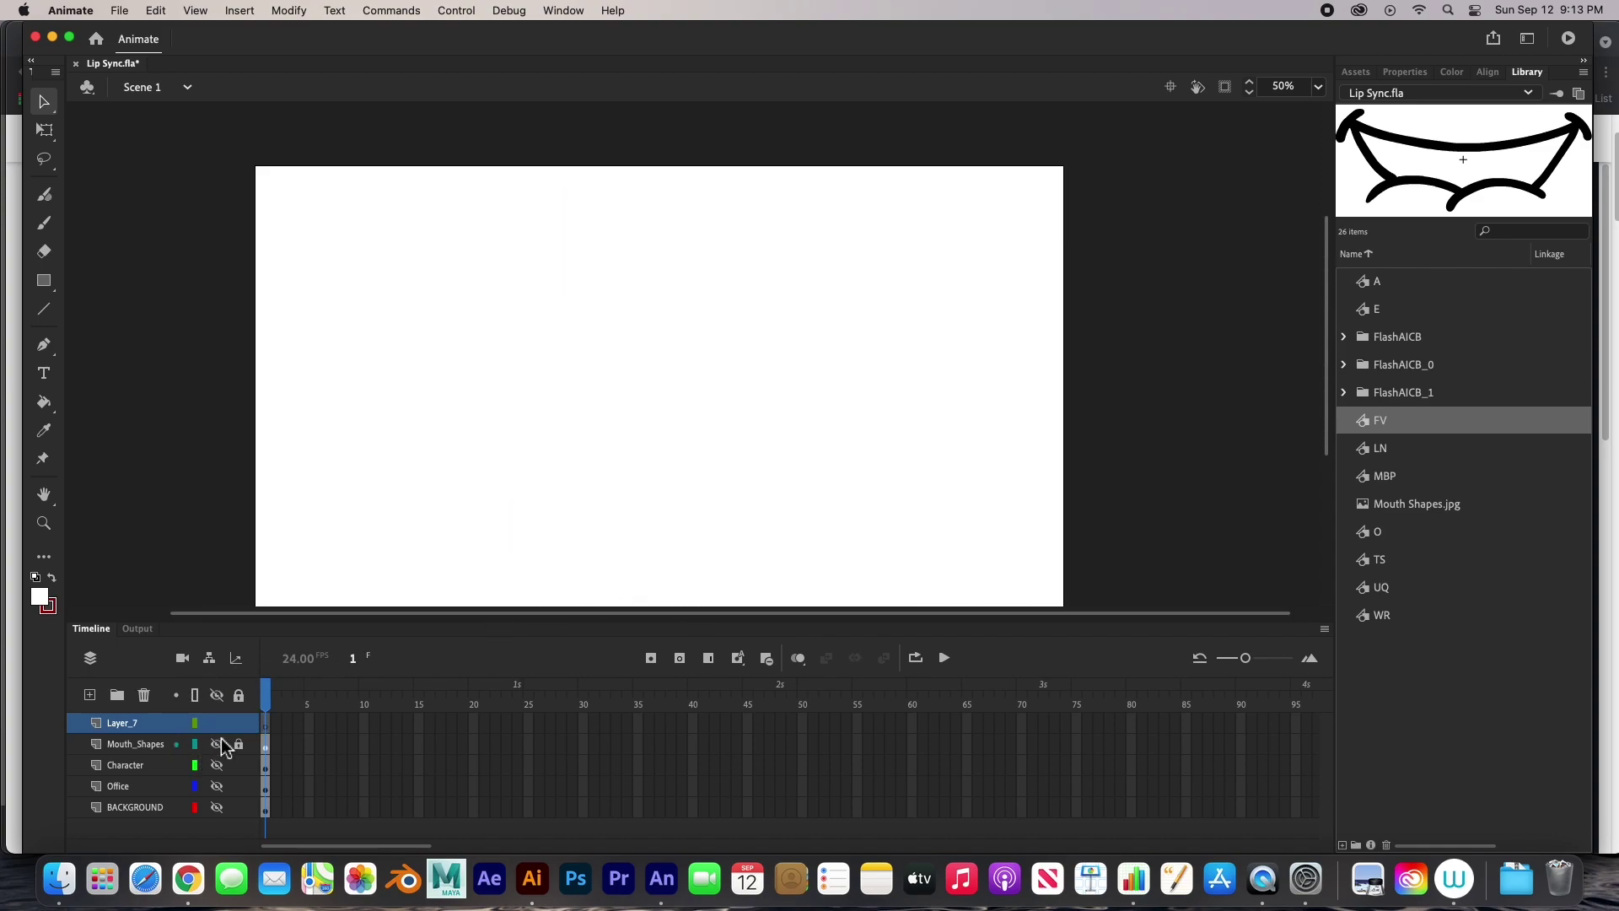
click(141, 769)
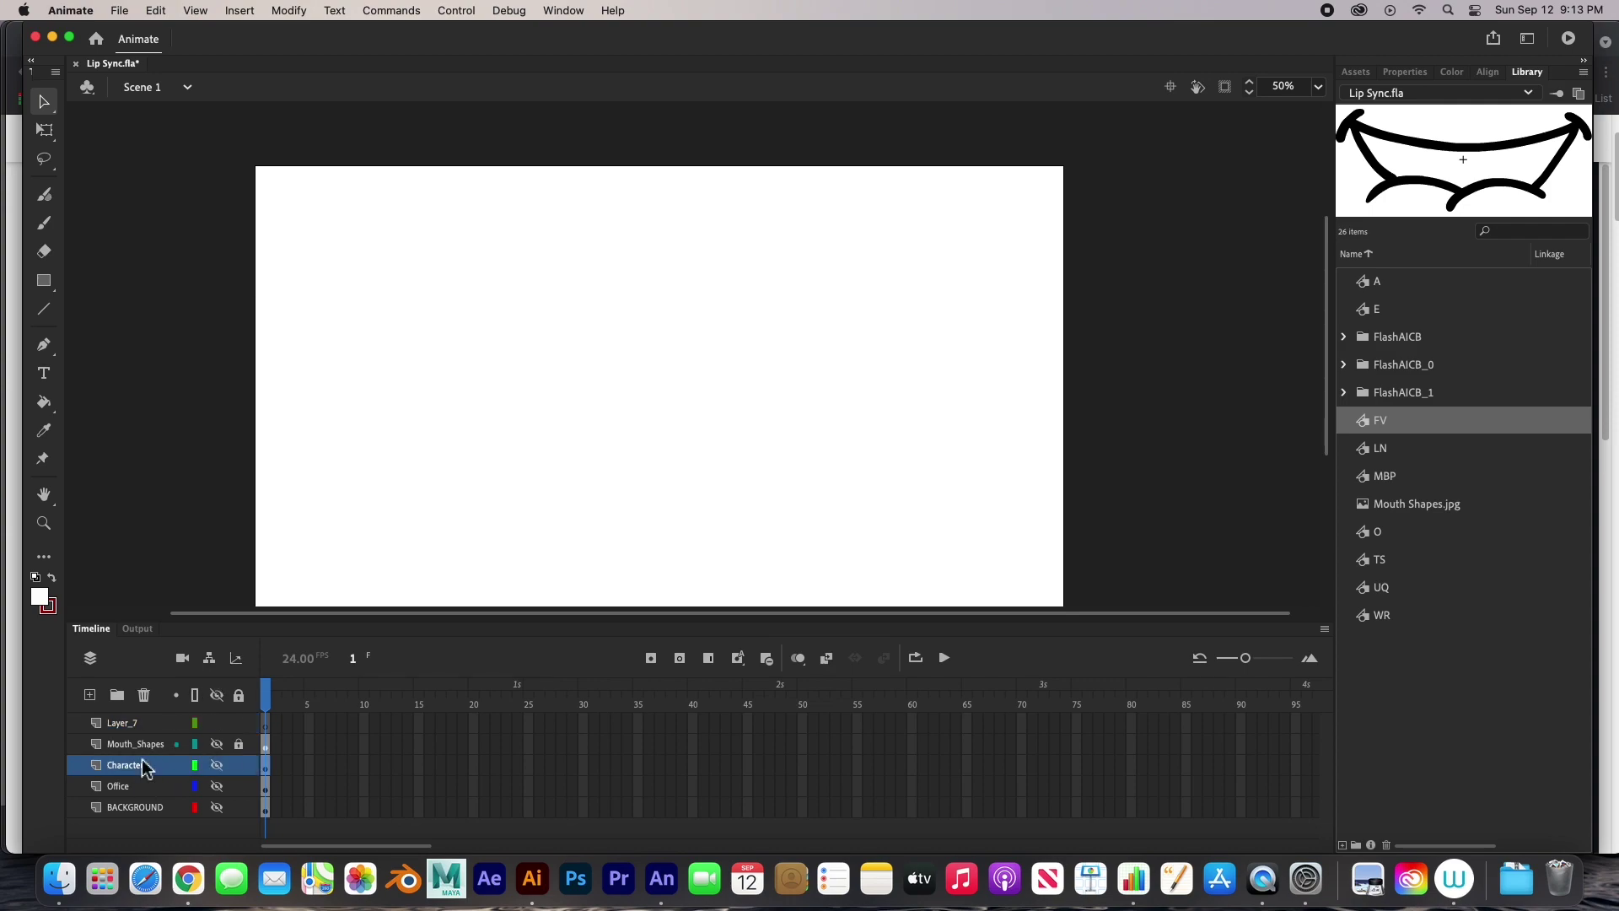
click(216, 786)
click(216, 807)
click(217, 765)
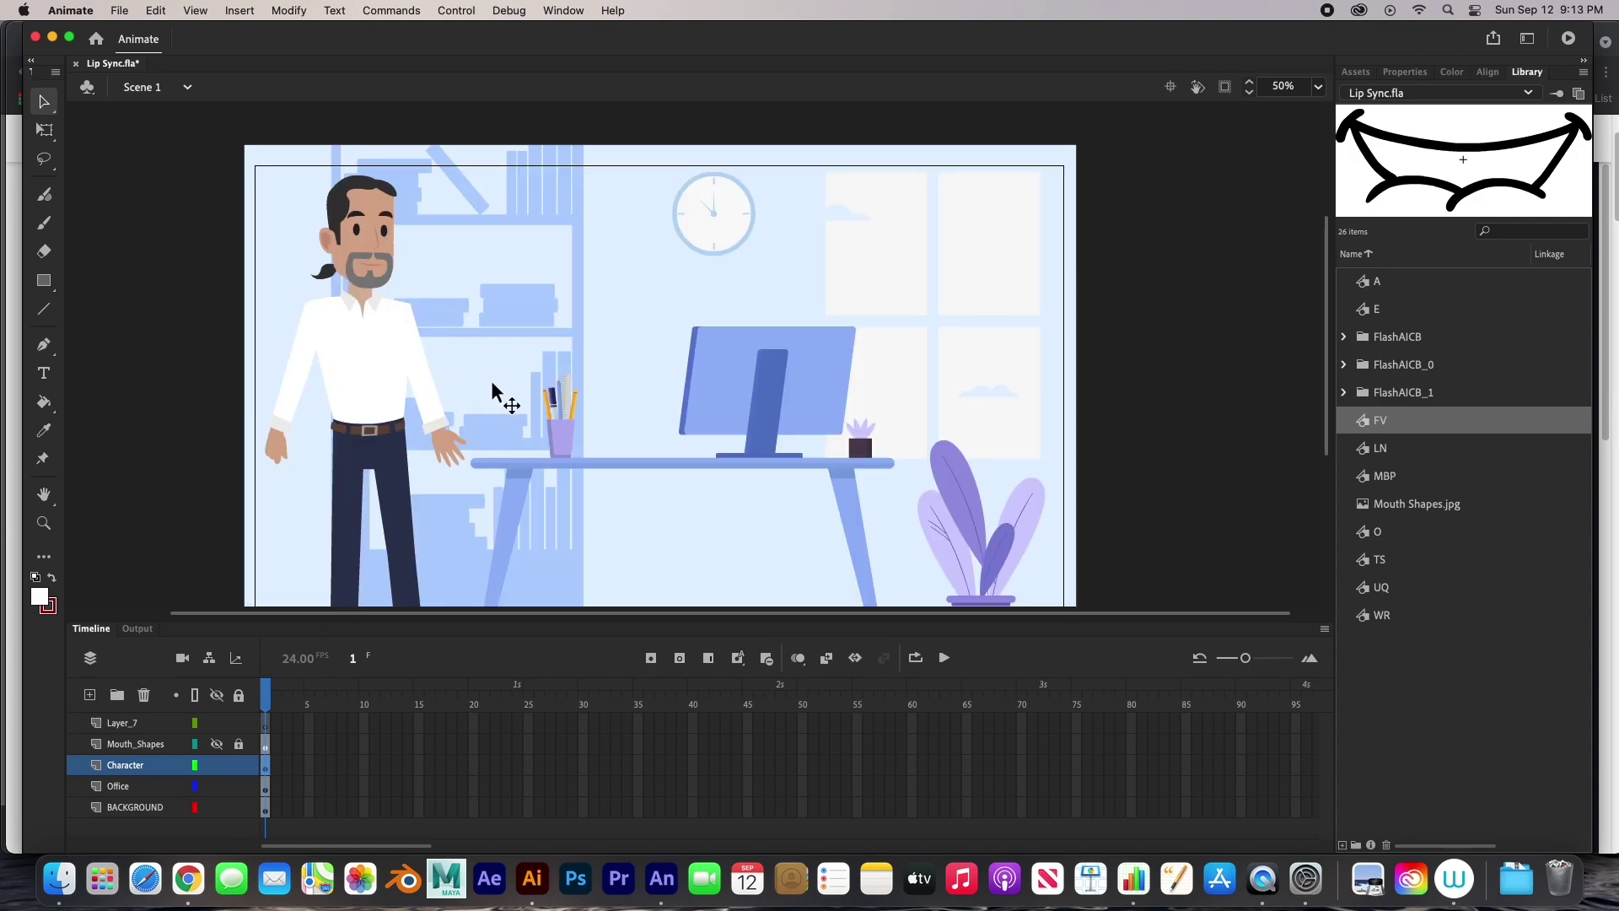
- Place an instance of the A symbol from the Library onto the character's face
click(1369, 290)
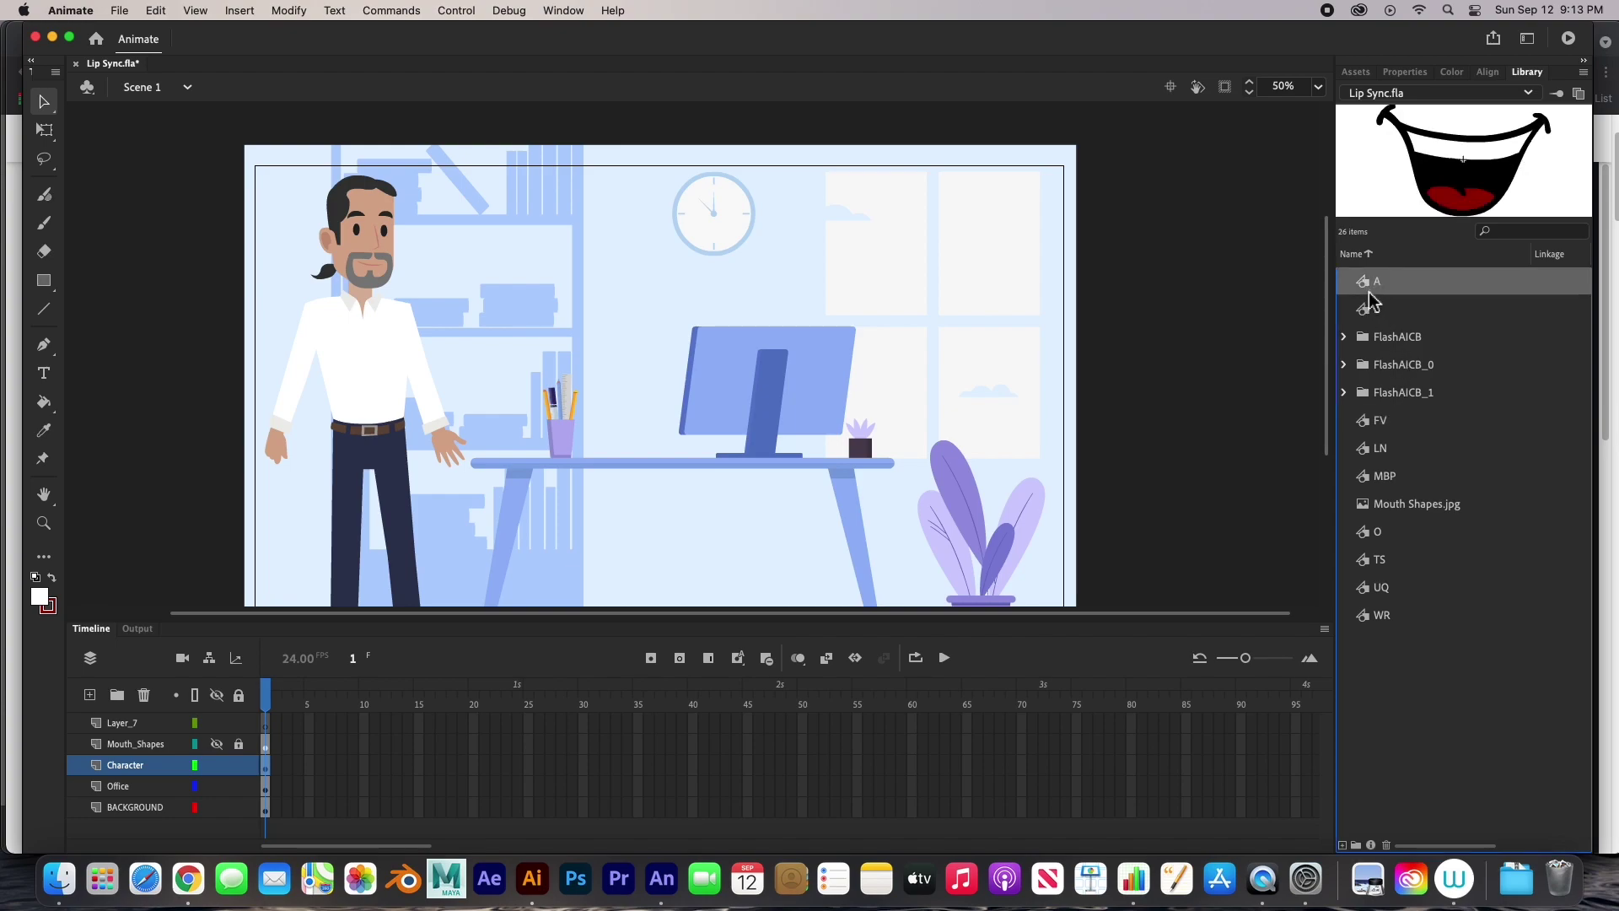
drag(1369, 290, 665, 282)
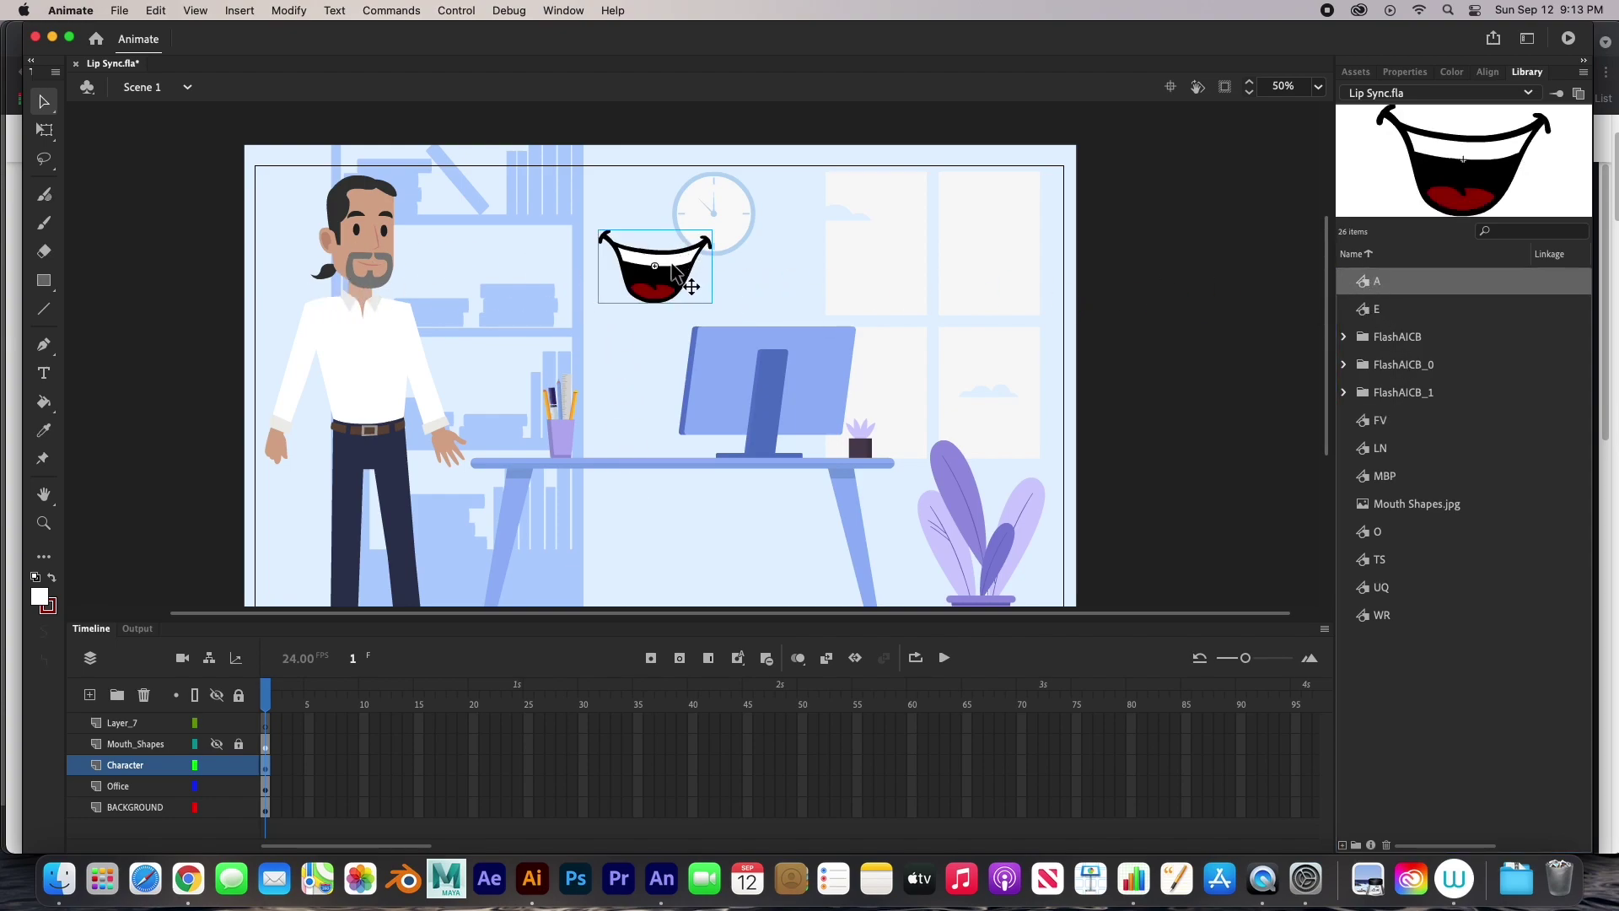
drag(675, 268, 391, 281)
- Zoom in and scale the A mouth down to fit inside the goatee
key(z)
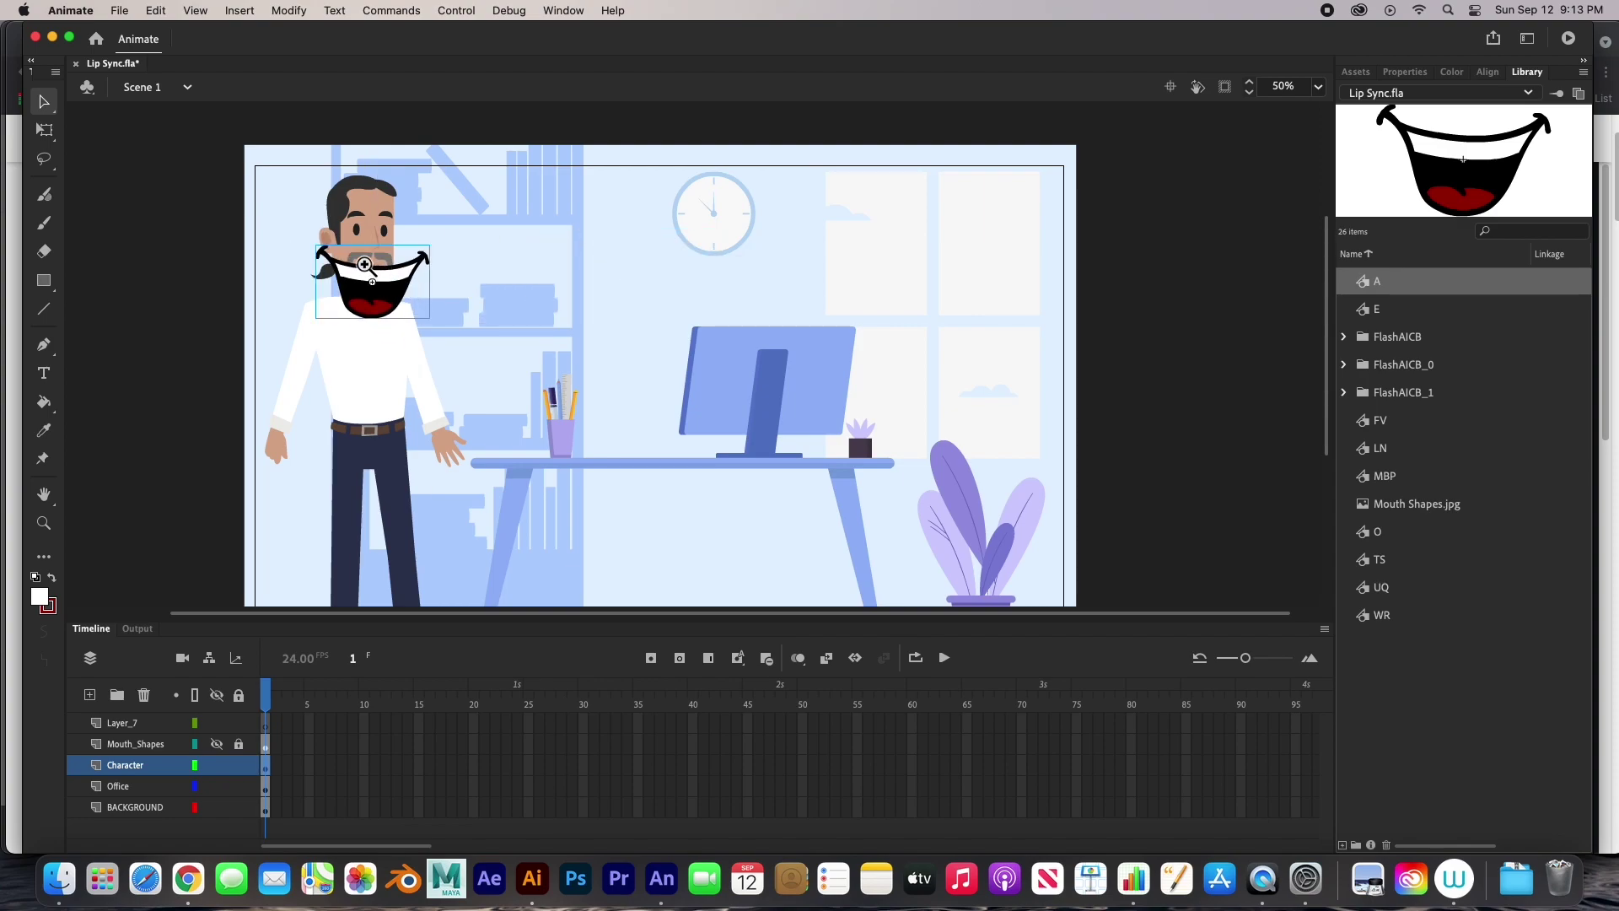
click(364, 257)
click(727, 379)
scroll(727, 379, right, 5)
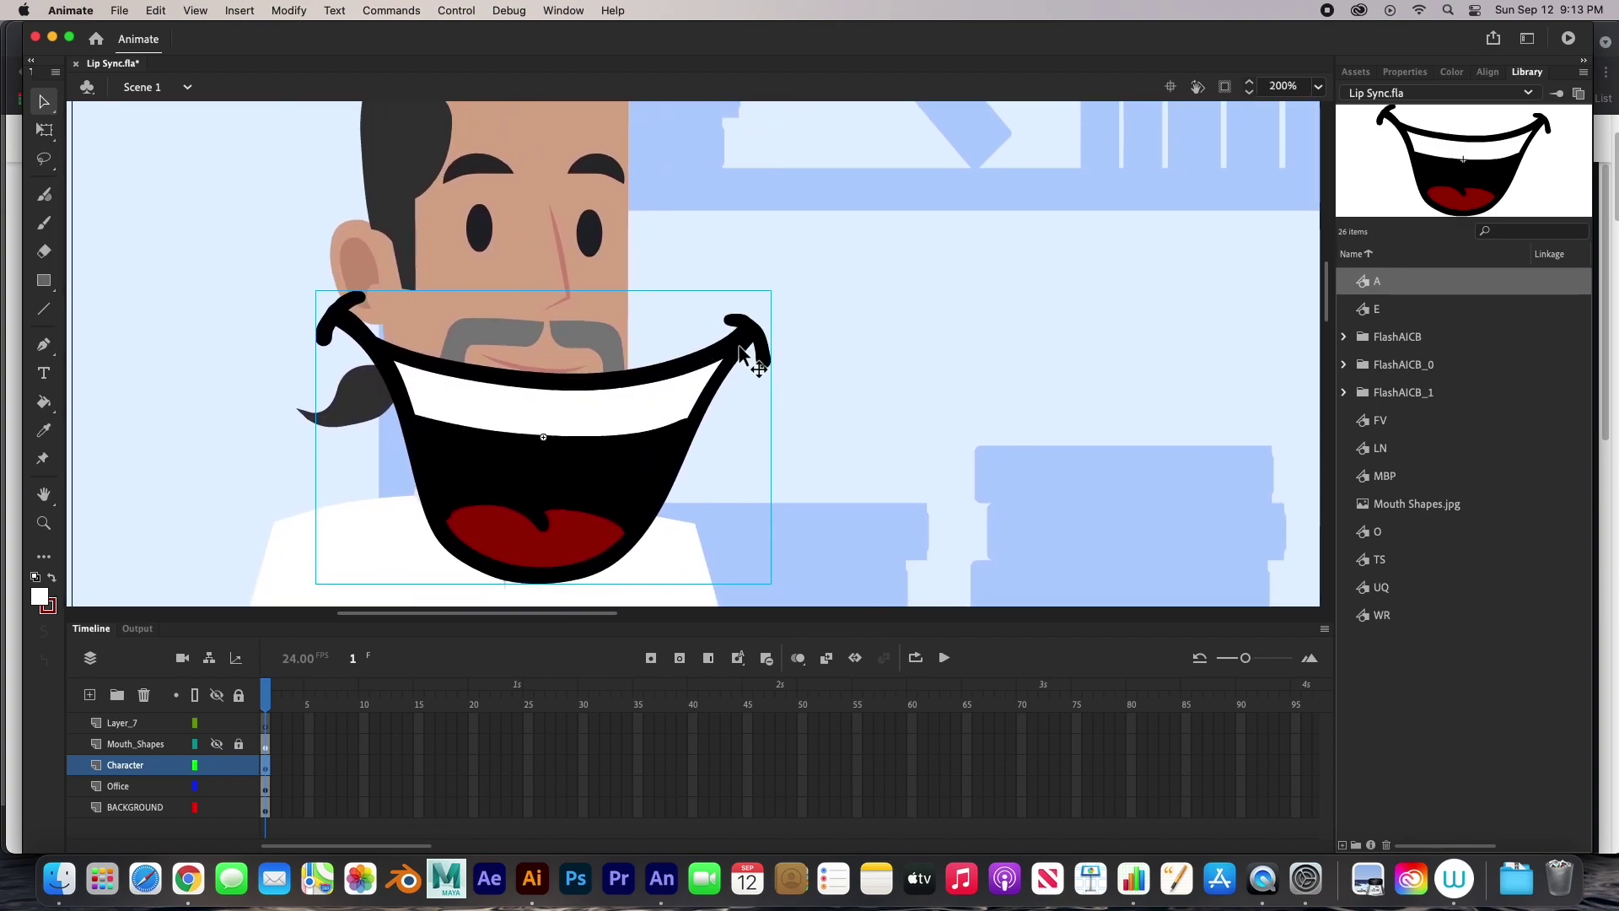
click(44, 129)
drag(773, 293, 547, 389)
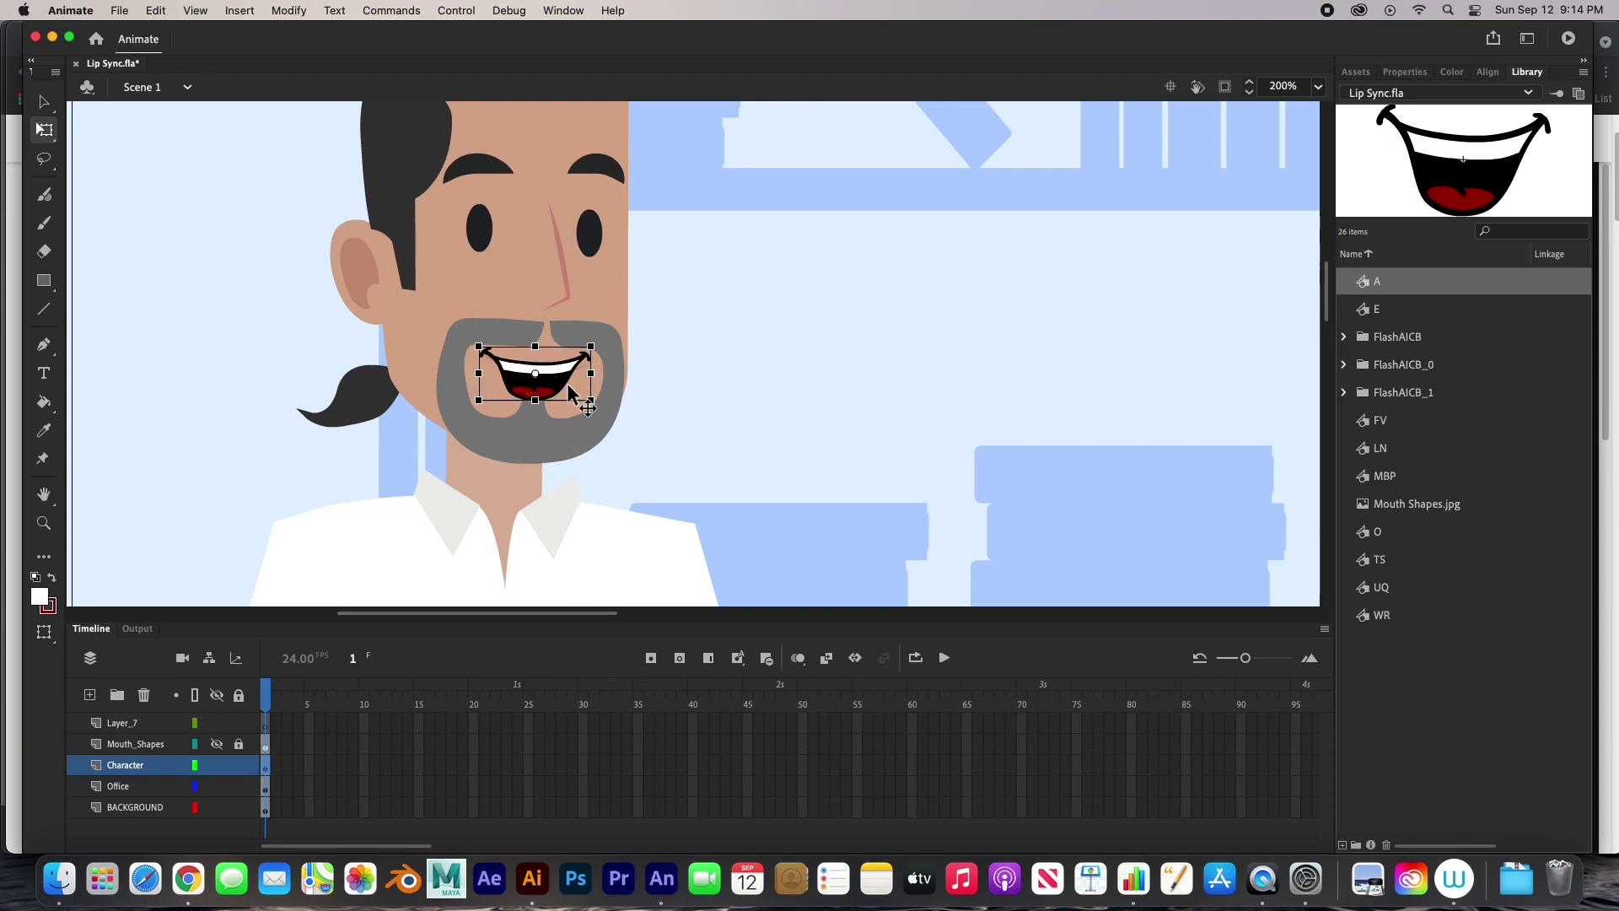
click(226, 366)
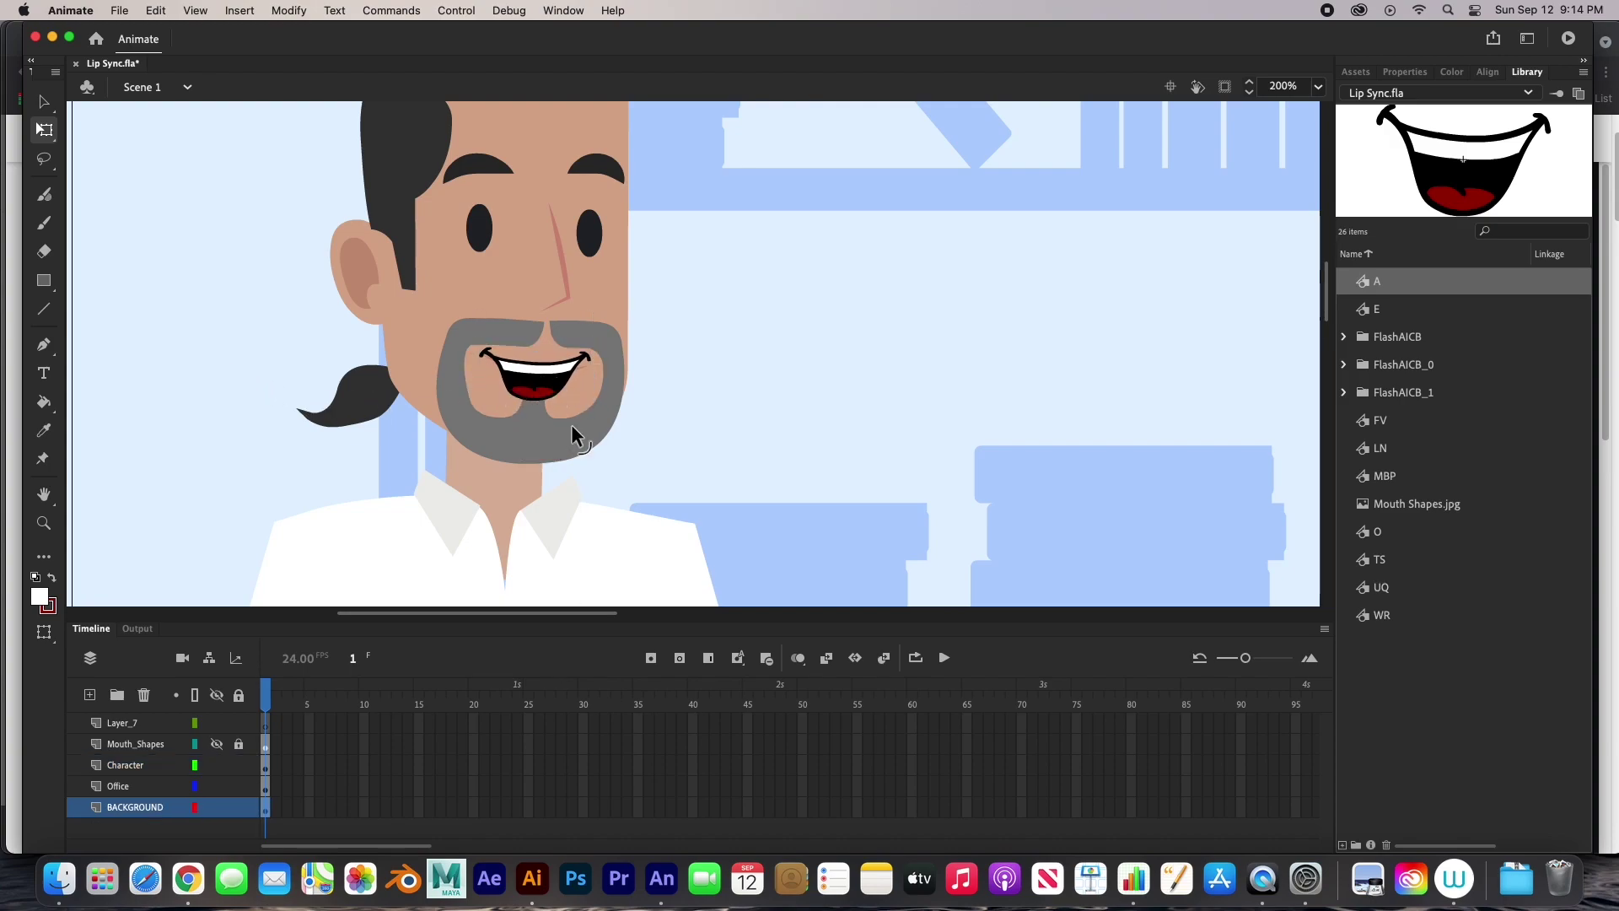